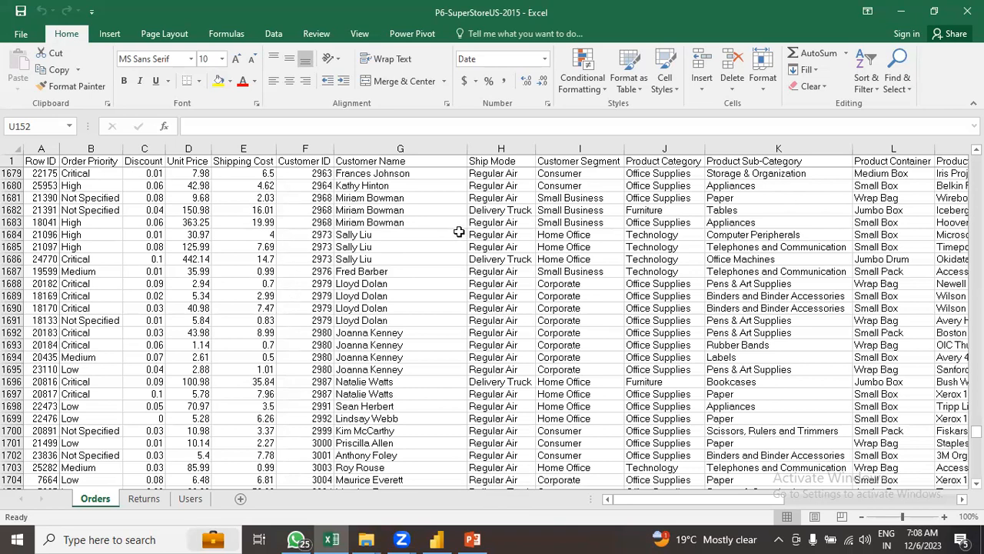
# Create a PivotTable from the Orders data on a new worksheet
pyautogui.click(112, 39)
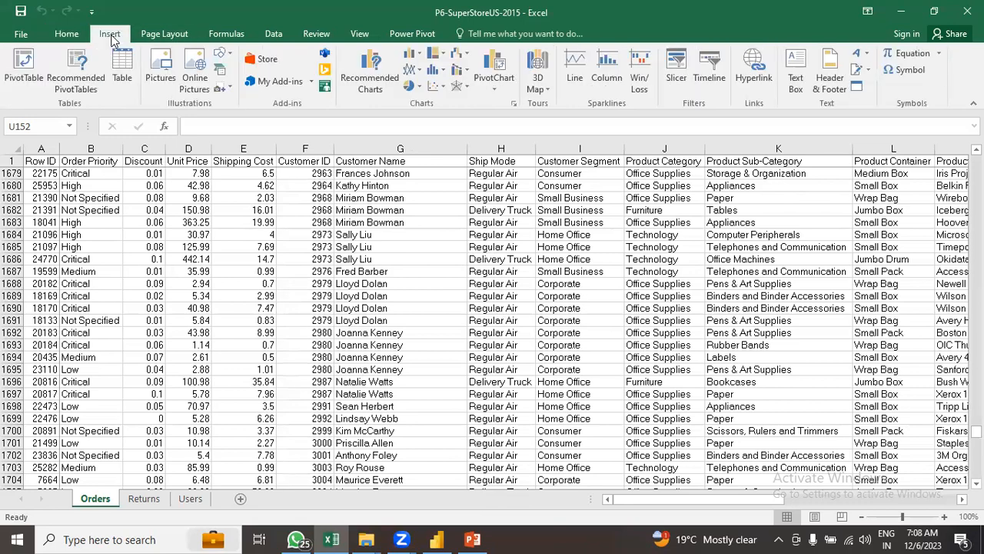
pyautogui.click(26, 68)
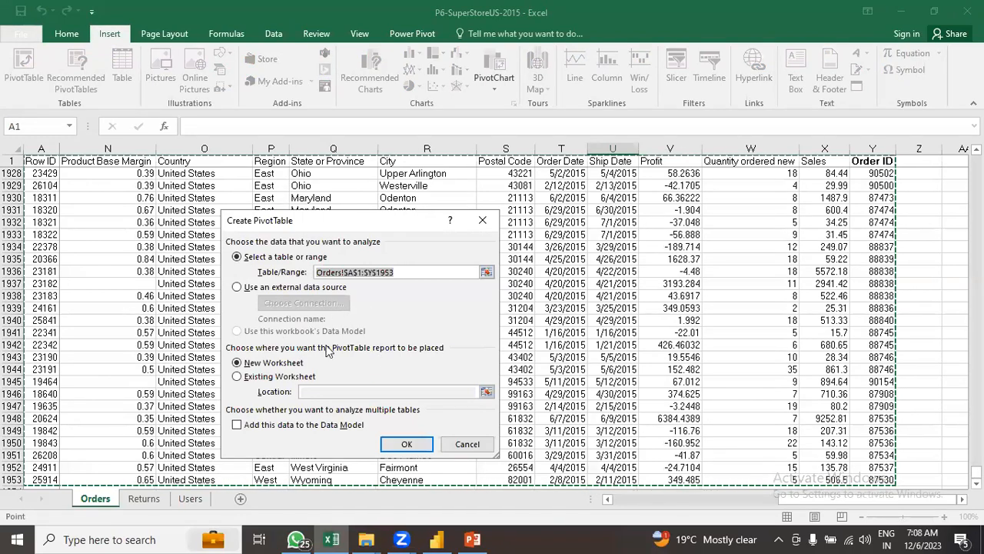
pyautogui.click(408, 443)
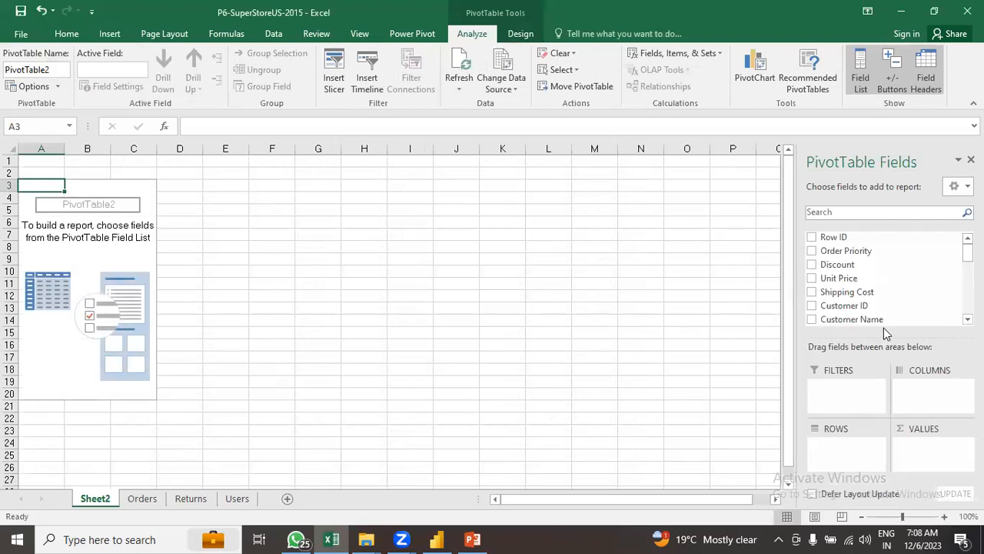
# Lay out the PivotTable with Product Sub-Category as rows and Ship Mode as columns
pyautogui.scroll(-1, 840, 295)
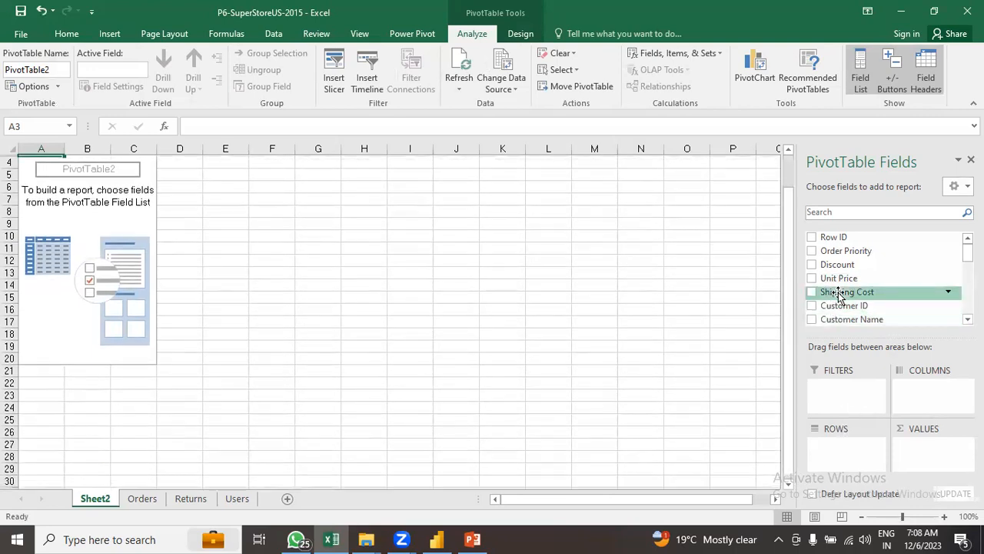
pyautogui.scroll(1, 484, 303)
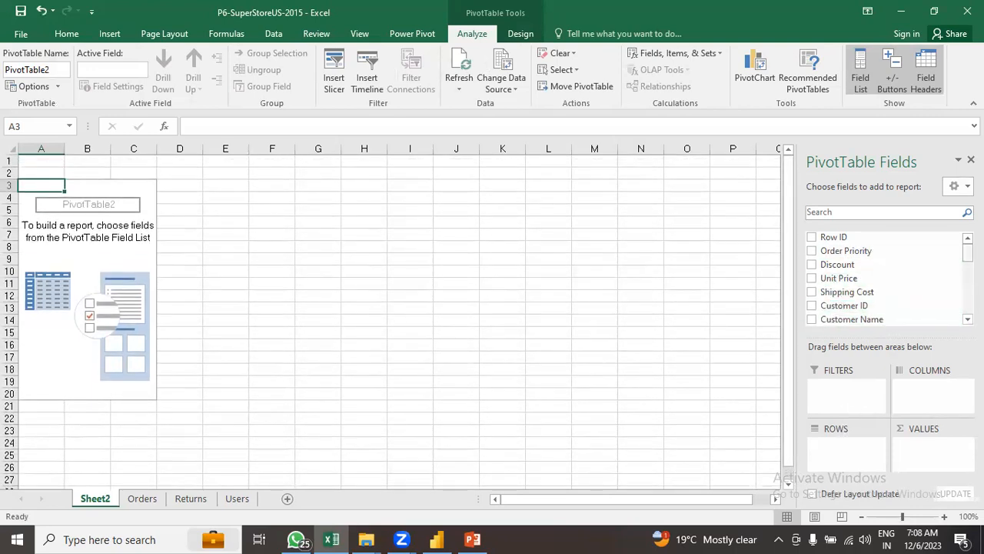
pyautogui.scroll(-3, 884, 277)
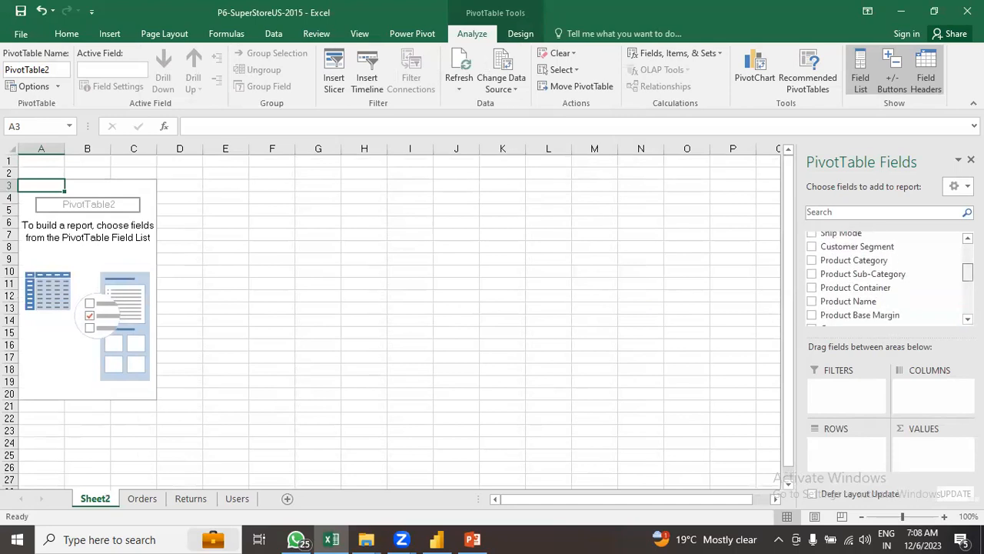
pyautogui.moveTo(871, 274); pyautogui.dragTo(855, 451)
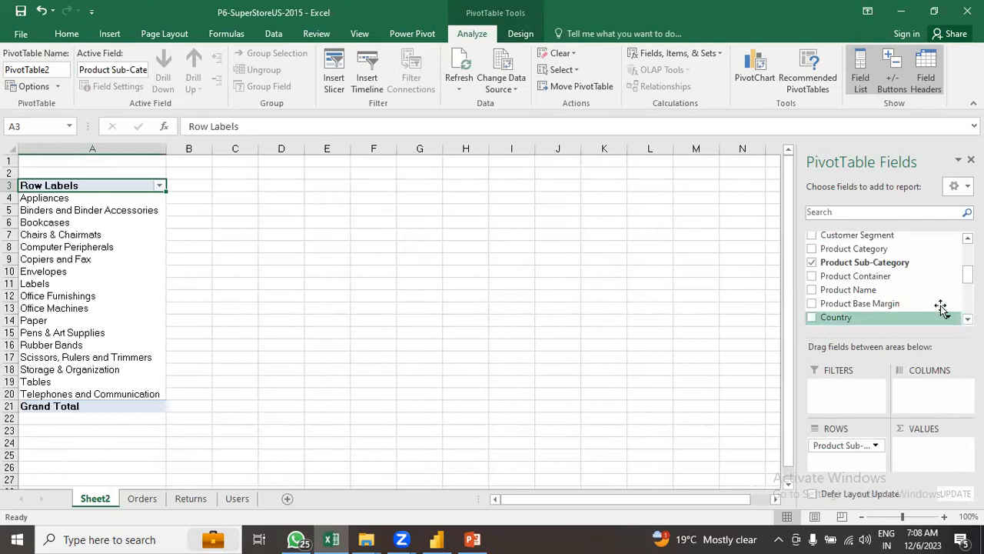
pyautogui.scroll(3, 884, 277)
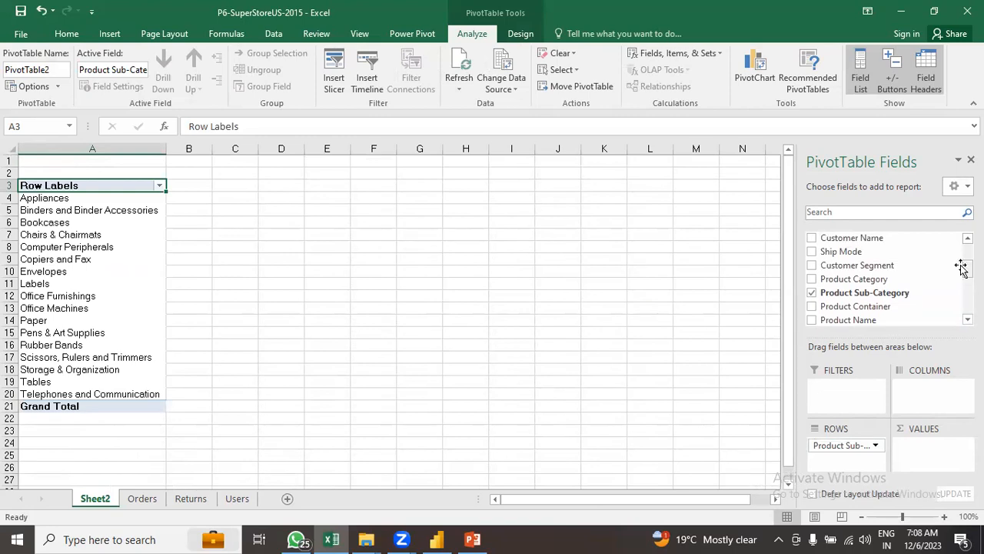
pyautogui.moveTo(839, 251); pyautogui.dragTo(934, 391)
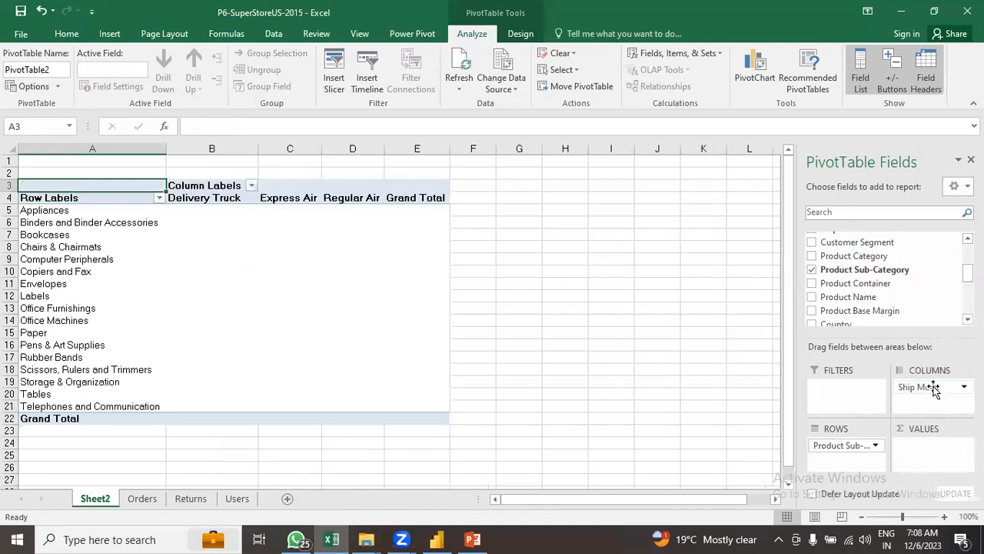
# Add Profit to the PivotTable's values as a sum
pyautogui.scroll(-2, 884, 277)
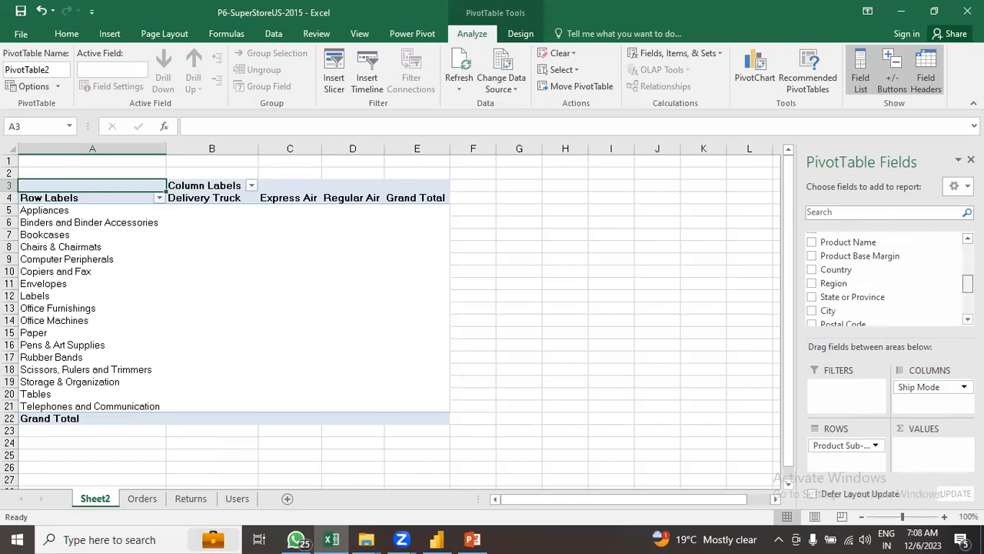
pyautogui.scroll(-4, 884, 277)
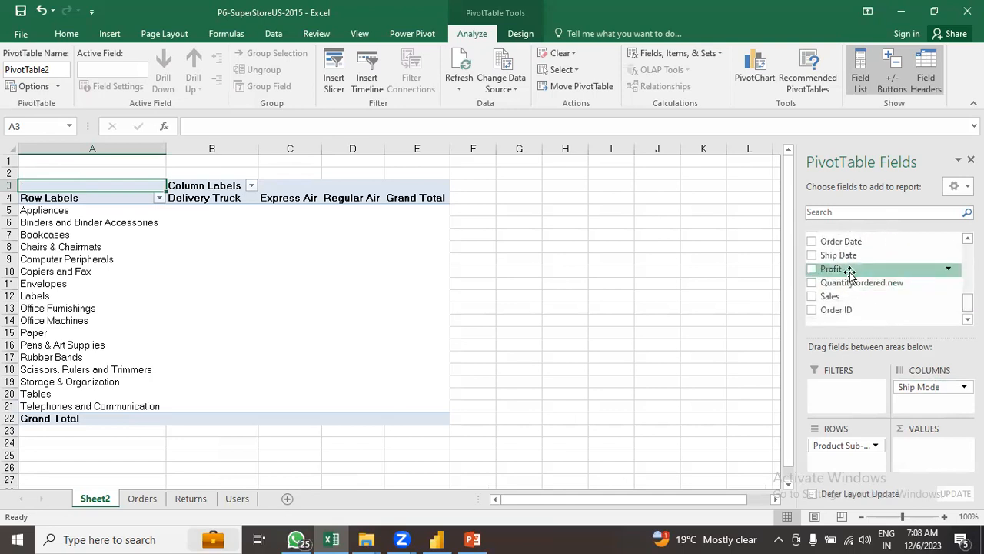
pyautogui.moveTo(847, 273); pyautogui.dragTo(937, 453)
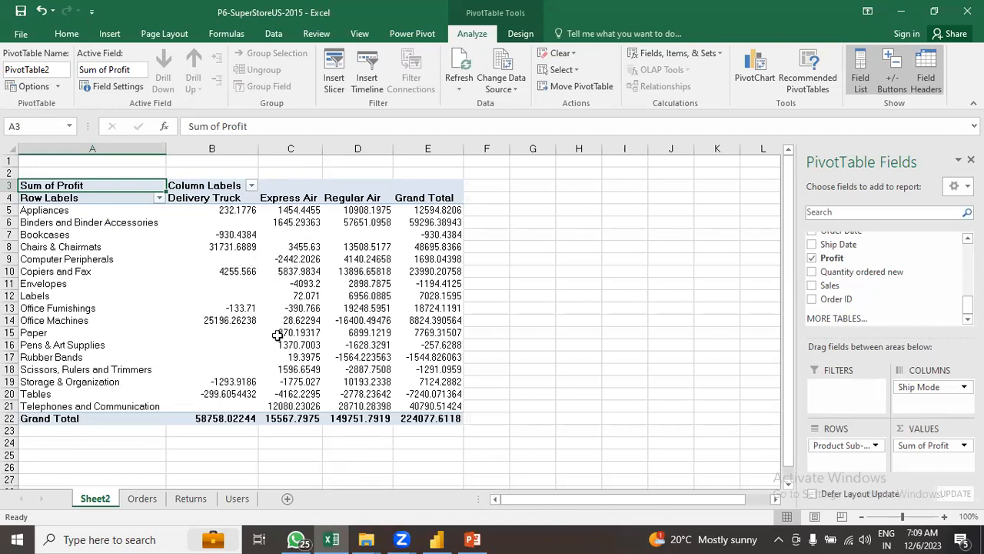
# Examine the profit values by sub-category and ship mode, and compare them with the OLAP System cube slide in PowerPoint
pyautogui.moveTo(278, 335)
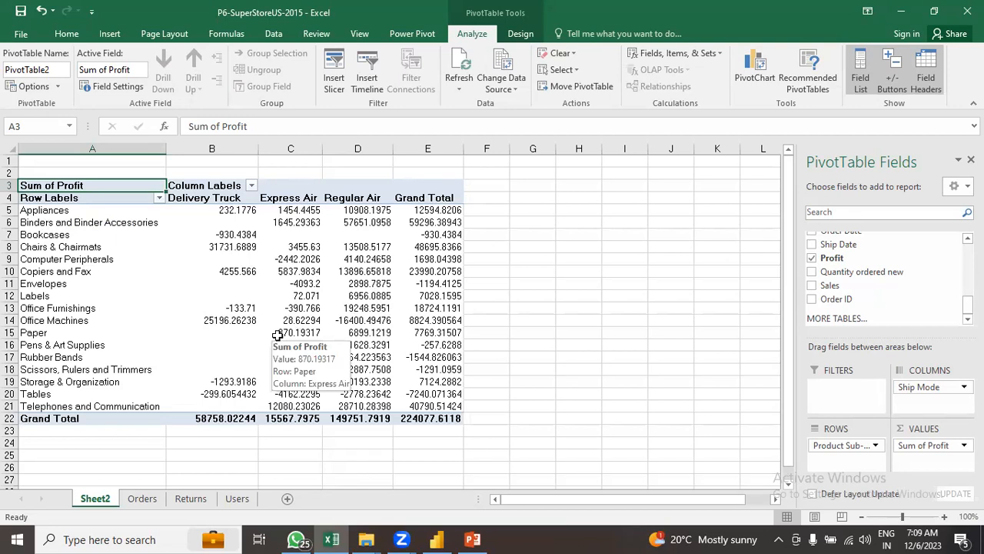
pyautogui.moveTo(233, 235)
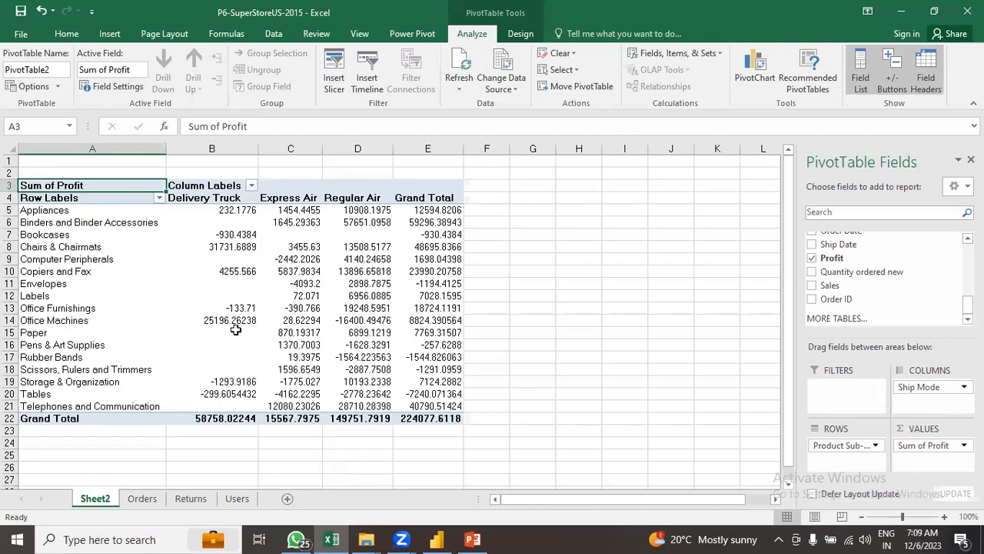
pyautogui.moveTo(203, 320)
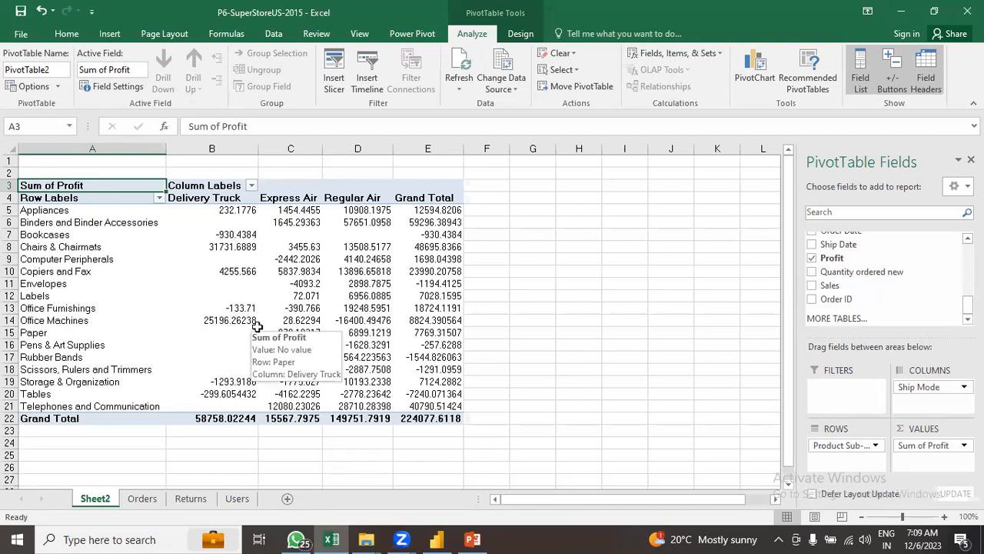
pyautogui.moveTo(71, 321)
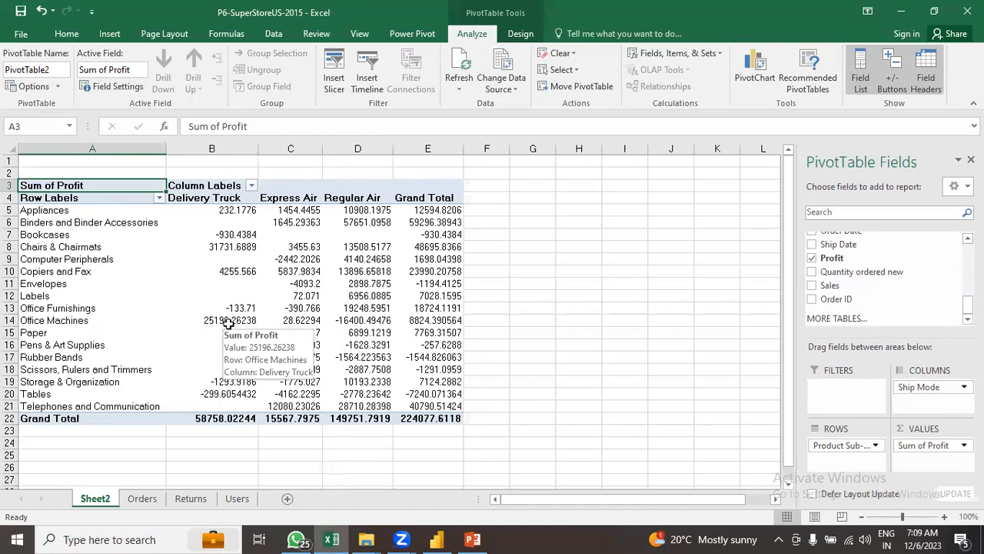
pyautogui.moveTo(231, 199)
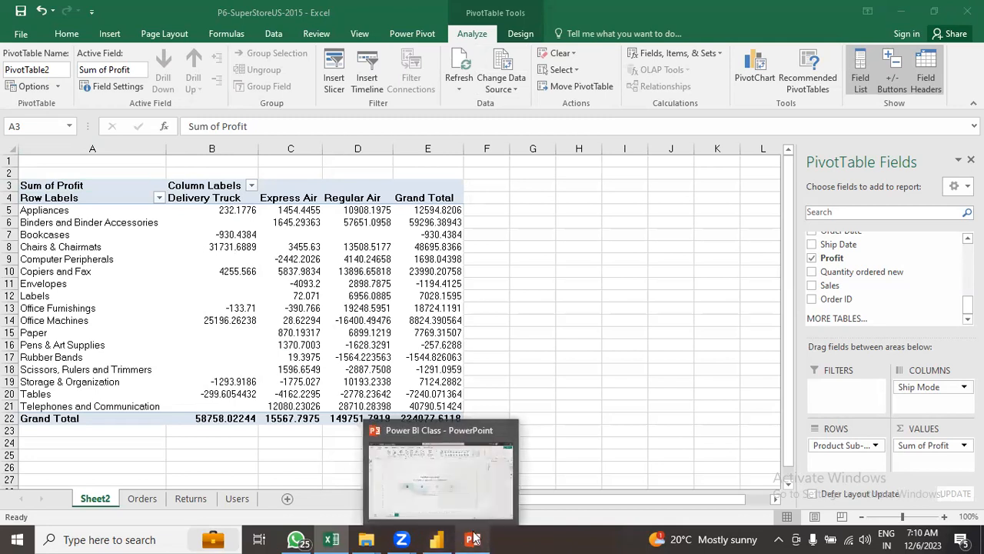
pyautogui.click(438, 469)
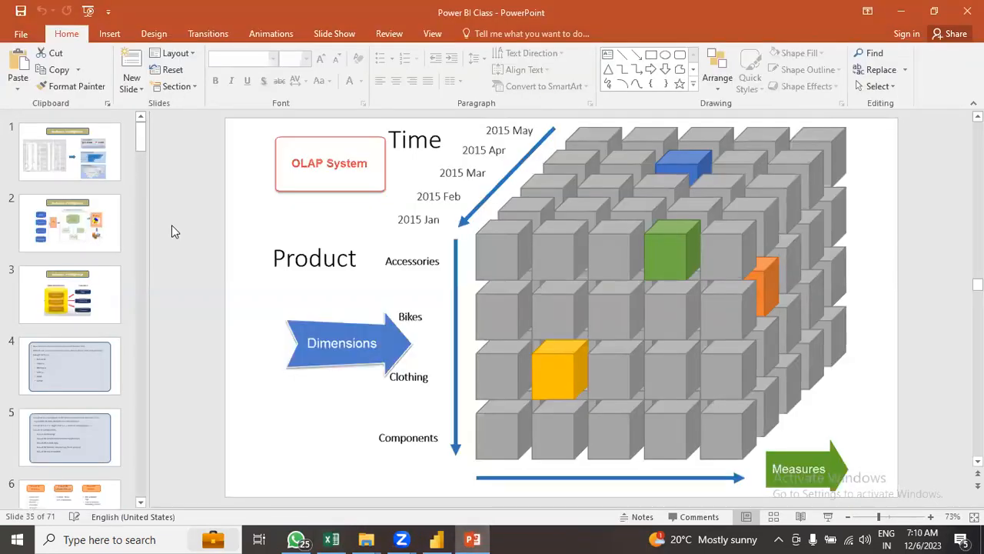
# Switch back to Excel, add a new worksheet and enter SSAS in cell A1
pyautogui.click(331, 539)
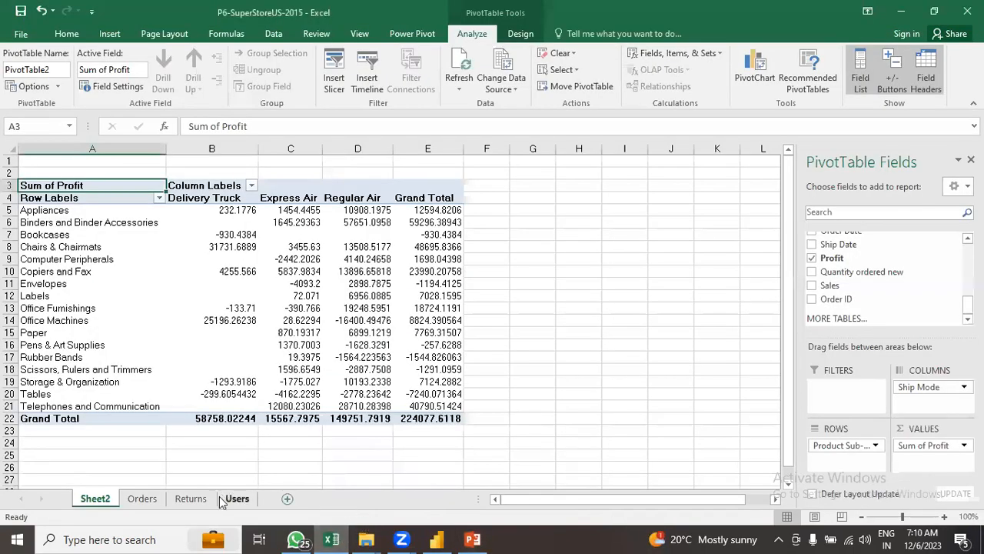
pyautogui.click(288, 498)
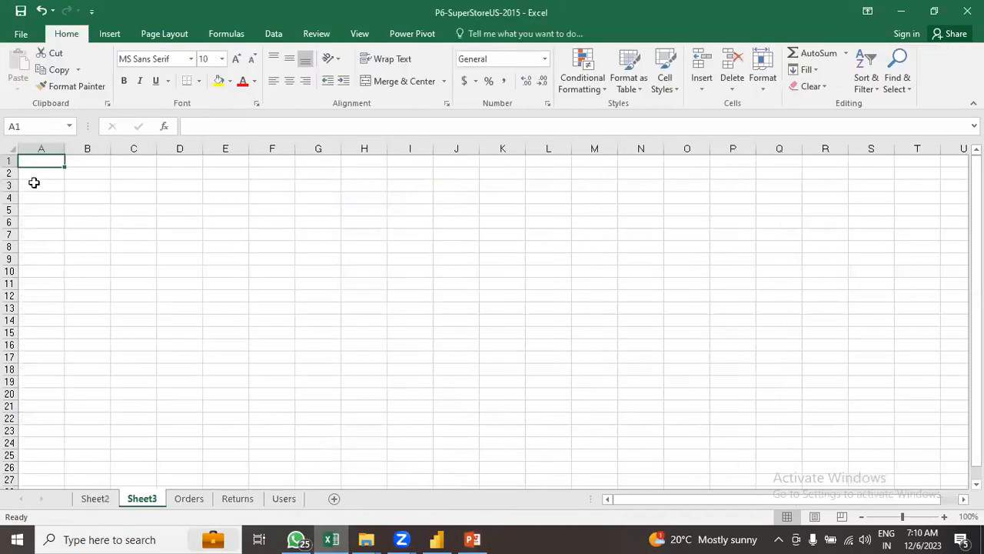
pyautogui.doubleClick(36, 163)
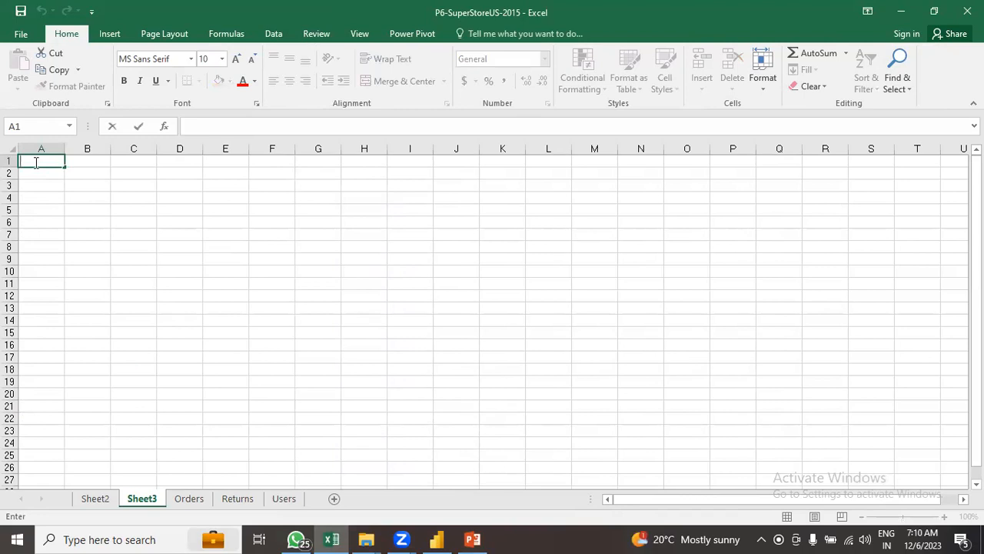
pyautogui.write('SSAS')
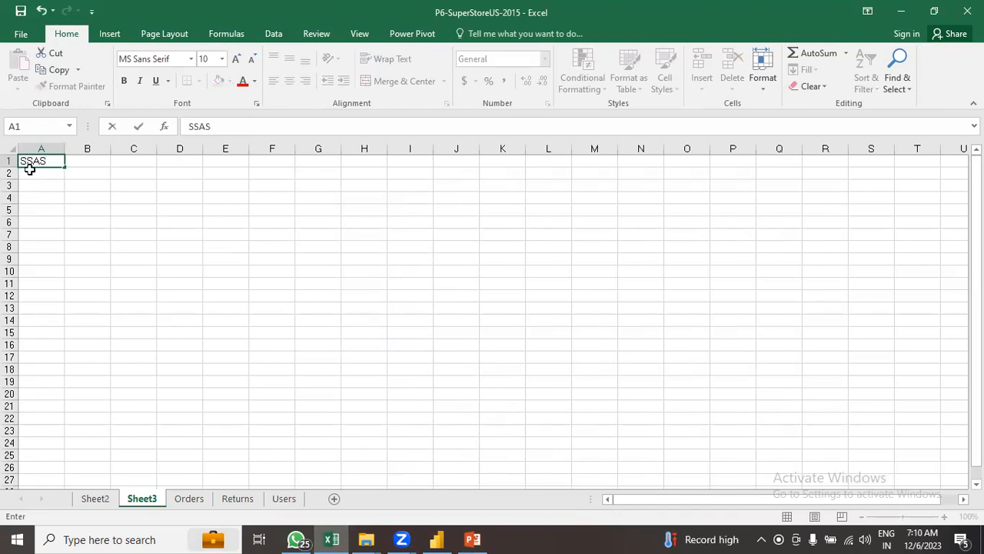
pyautogui.click(30, 186)
pyautogui.doubleClick(31, 186)
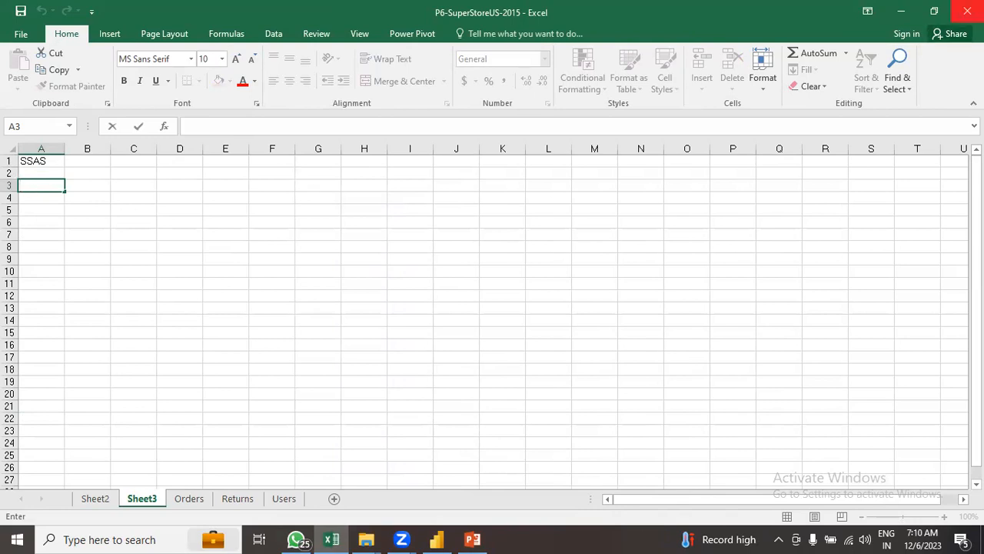
# Delete the worksheet that contains the SSAS note
pyautogui.rightClick(158, 499)
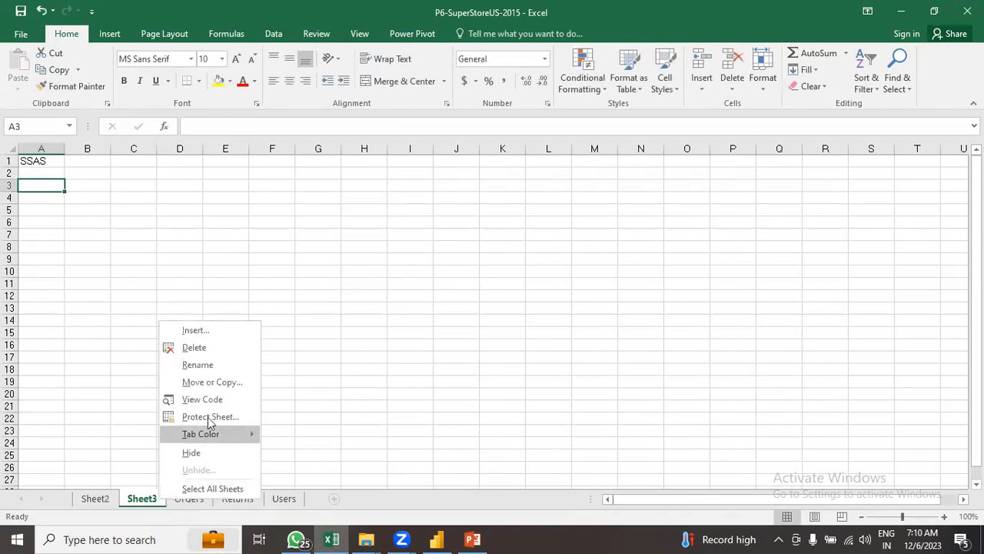
pyautogui.click(194, 347)
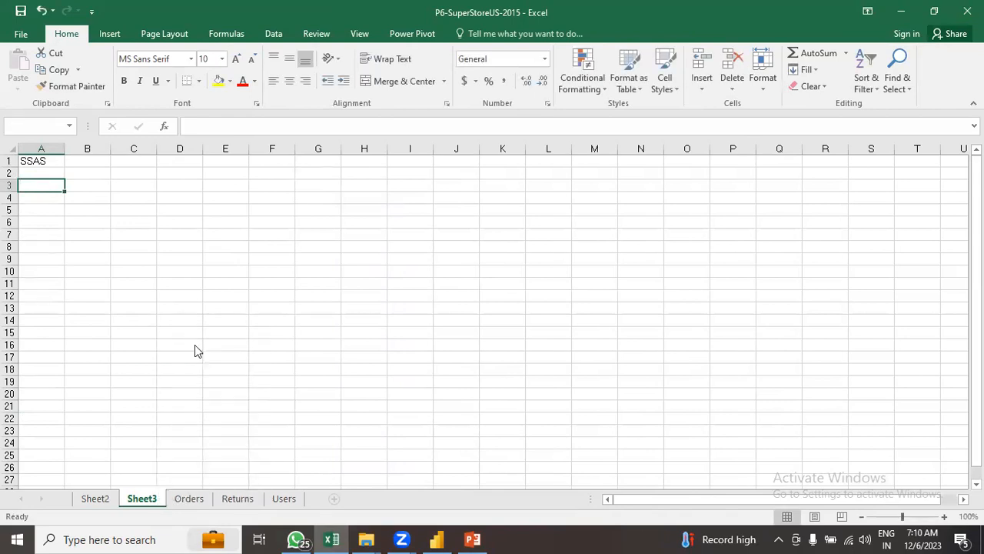
pyautogui.click(479, 309)
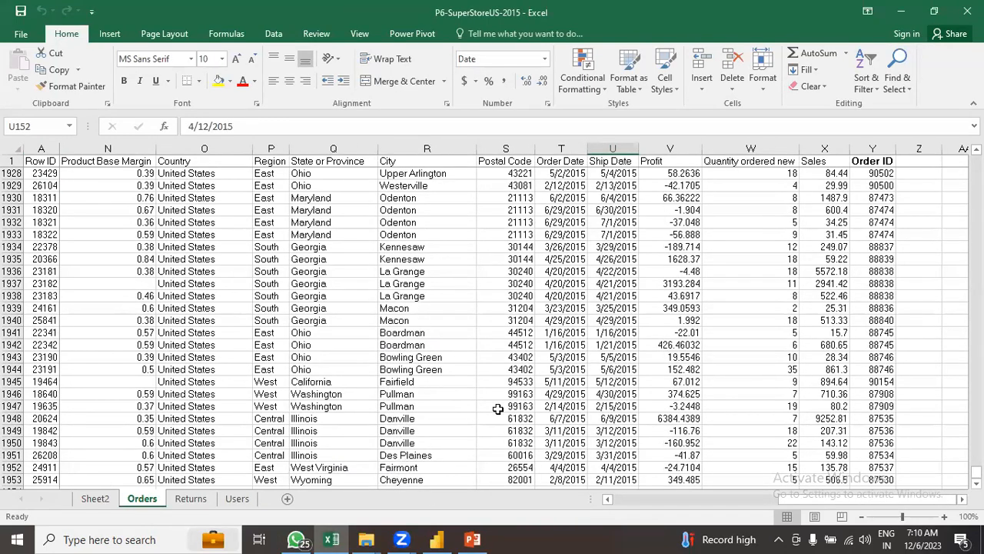
# Switch to PowerPoint and look through the opening slides of the Power BI Class presentation
pyautogui.click(472, 539)
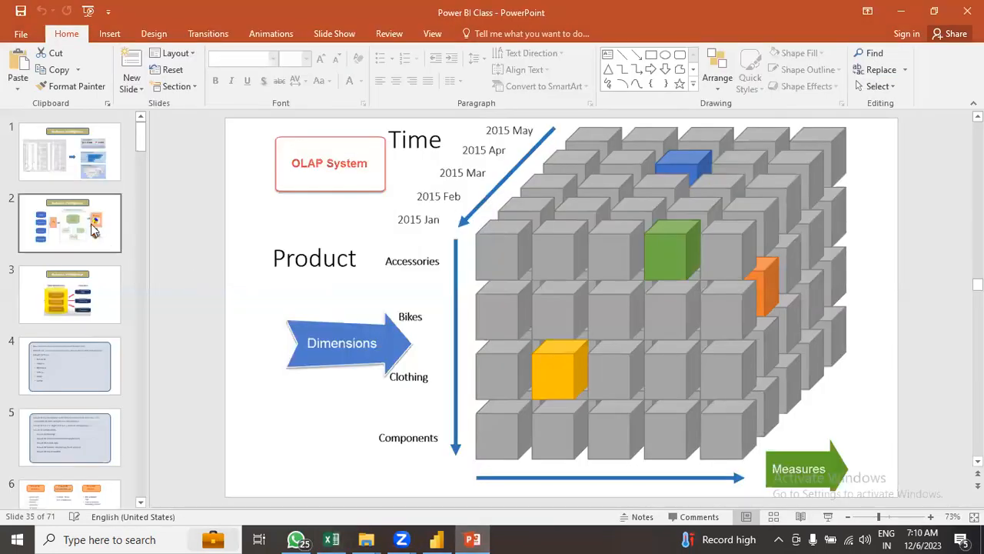
pyautogui.scroll(-2, 87, 339)
pyautogui.scroll(2, 87, 339)
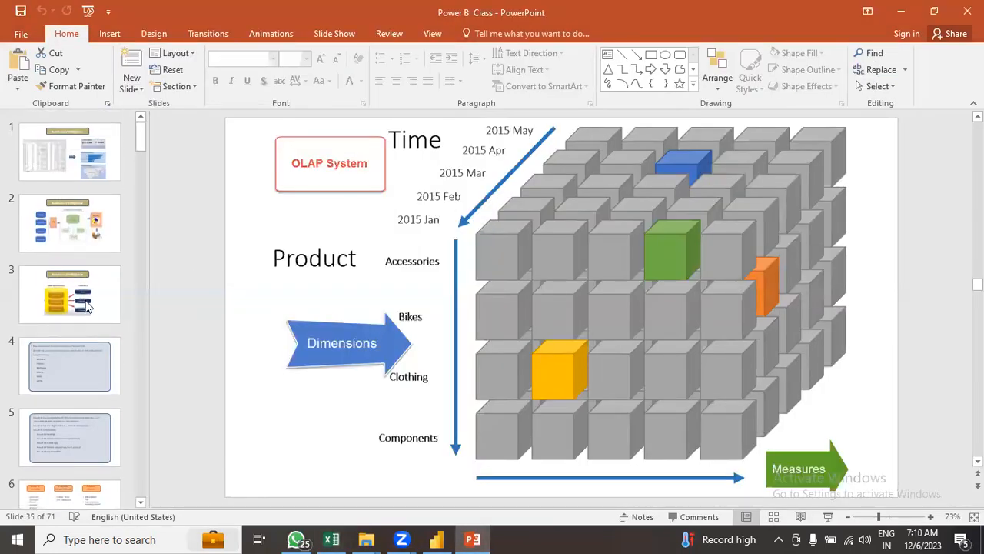
pyautogui.scroll(-5, 87, 339)
pyautogui.scroll(-2, 83, 310)
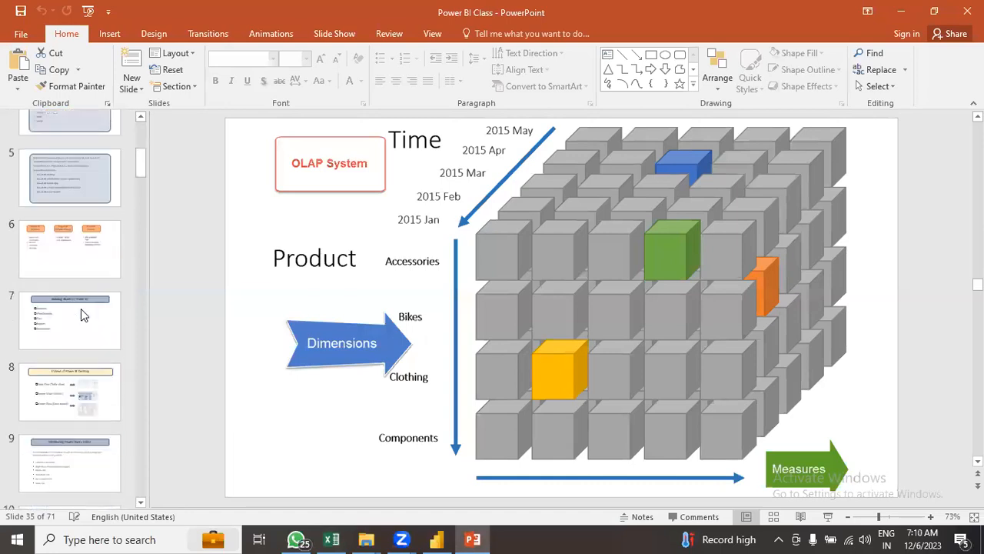
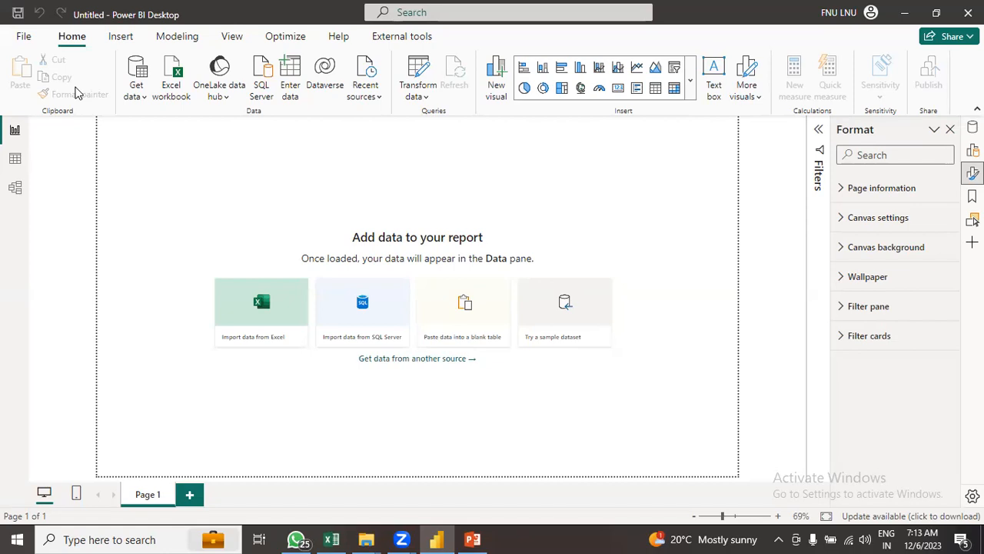
# In the Power BI Desktop options, set global type detection to never detect column types and headers for unstructured sources
pyautogui.click(23, 36)
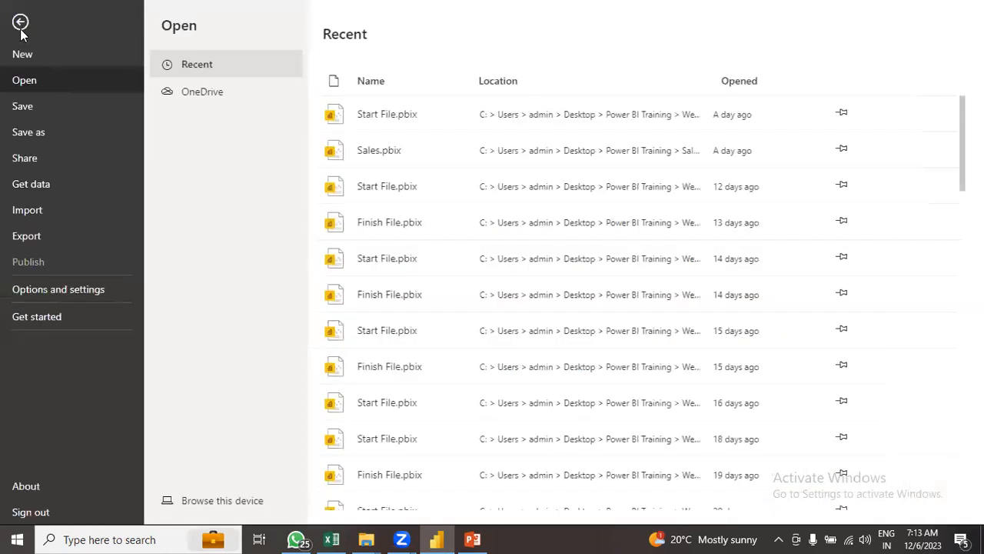
pyautogui.click(78, 288)
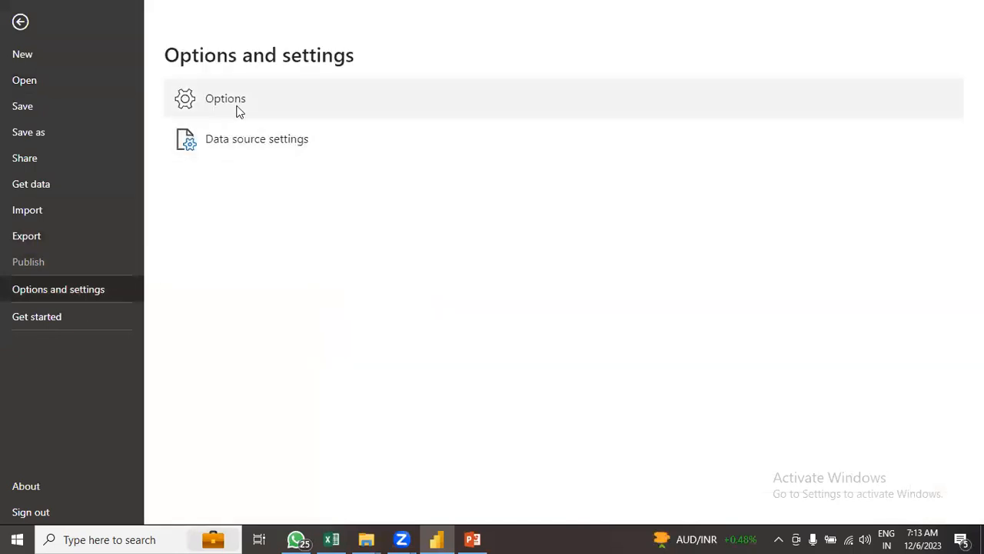
pyautogui.click(238, 112)
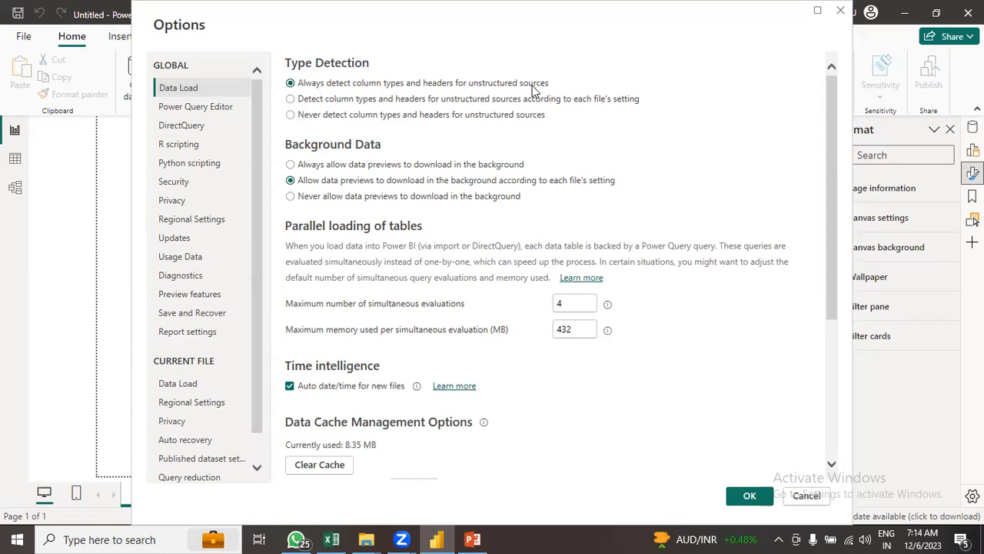
pyautogui.click(316, 117)
# In the current file's data load options, turn off importing relationships on first load and autodetecting new relationships after data is loaded
pyautogui.click(197, 220)
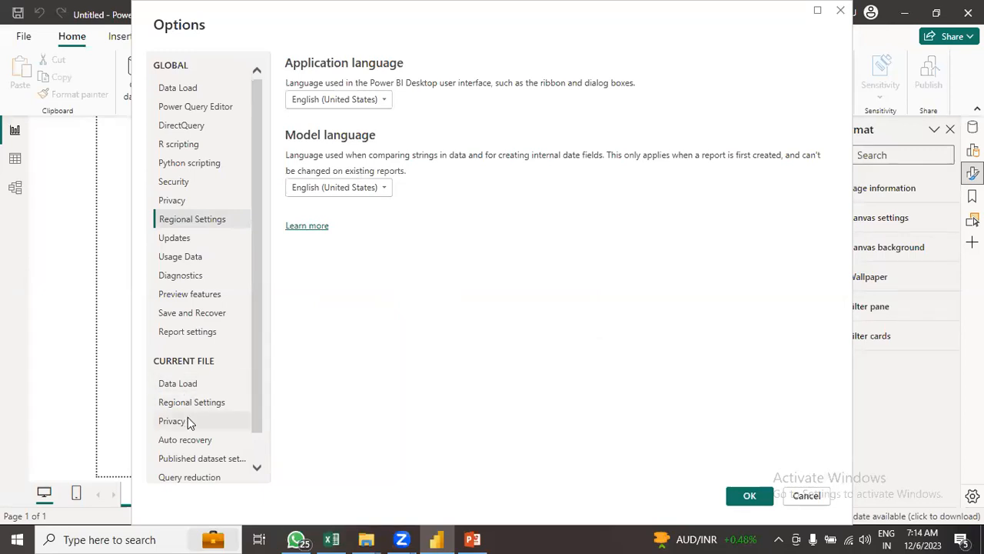
pyautogui.scroll(-1, 188, 417)
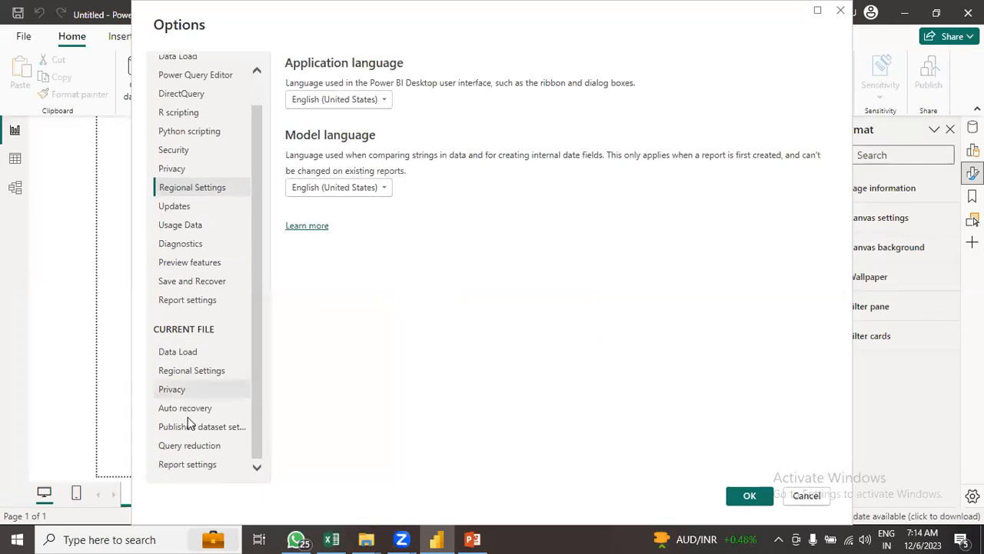
pyautogui.click(190, 356)
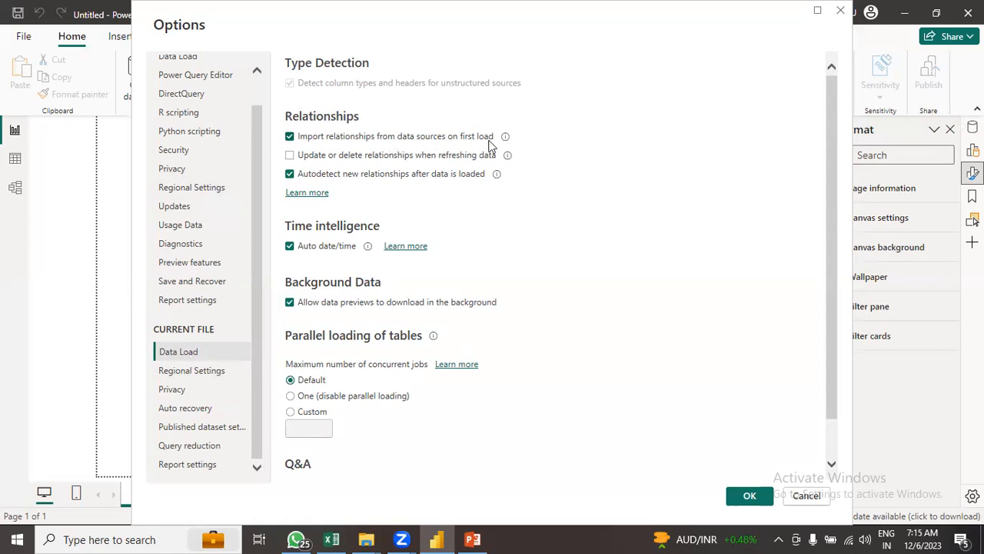
pyautogui.click(290, 136)
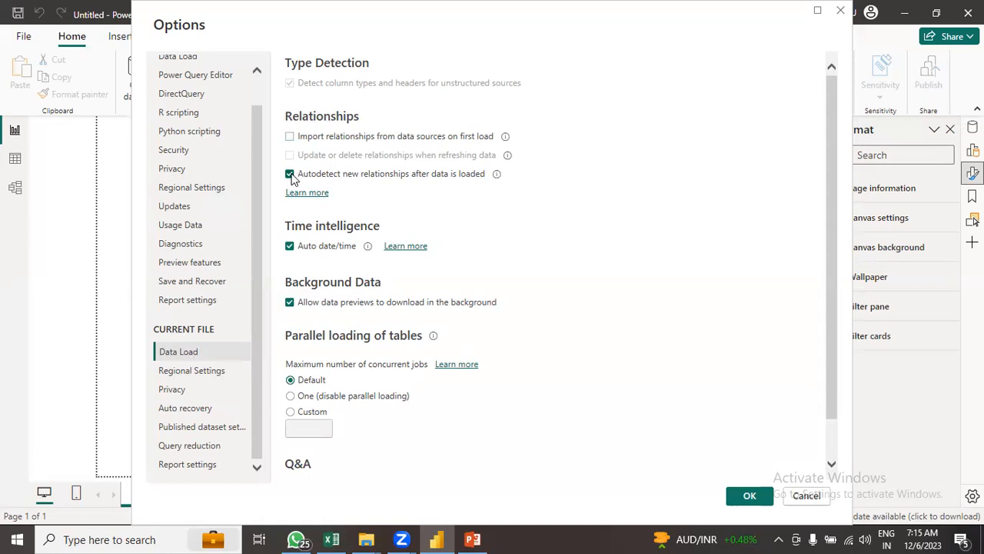
pyautogui.click(291, 176)
pyautogui.scroll(-1, 302, 384)
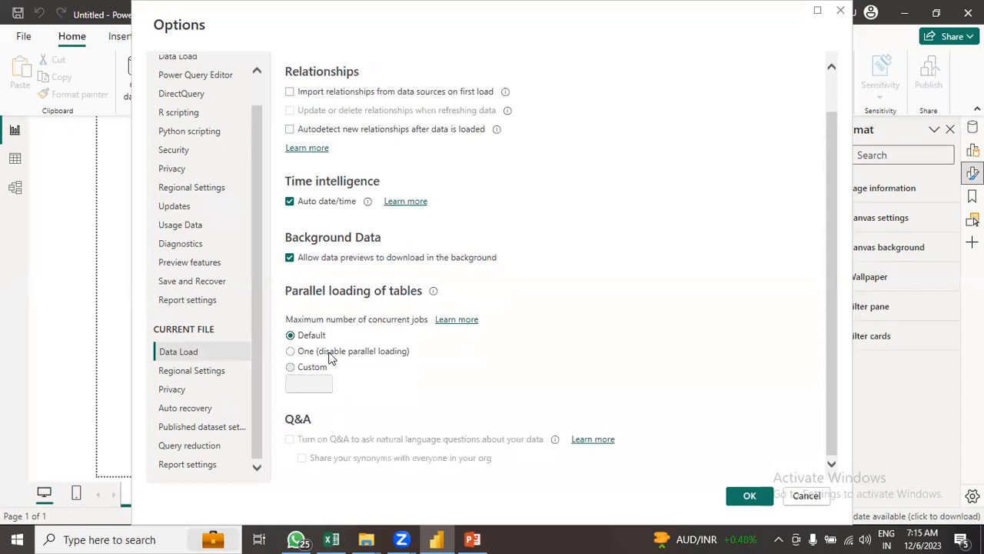
# Check the current file's regional settings for the import locale and apply the options
pyautogui.click(204, 372)
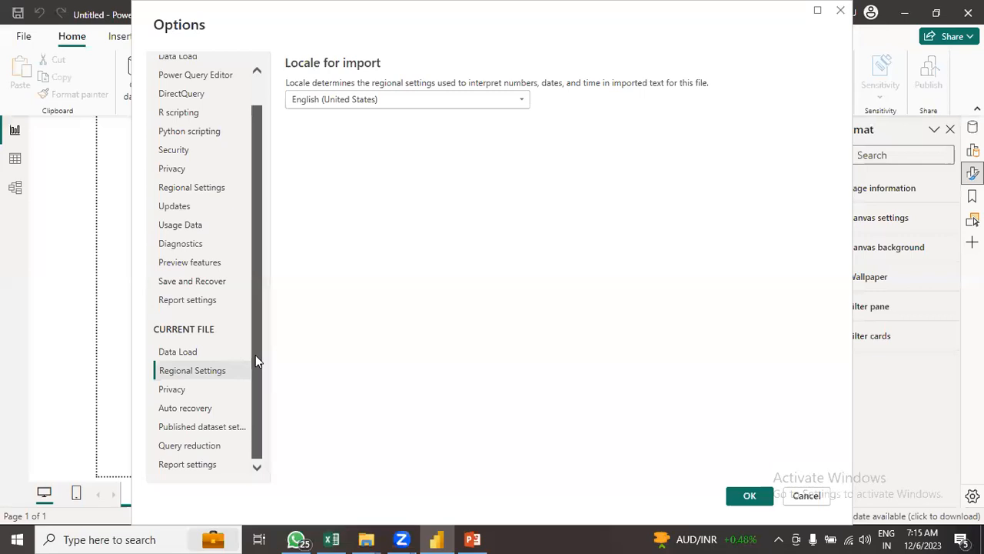
pyautogui.moveTo(251, 377)
pyautogui.mouseDown()
pyautogui.moveTo(249, 262)
pyautogui.moveTo(250, 369)
pyautogui.mouseUp()
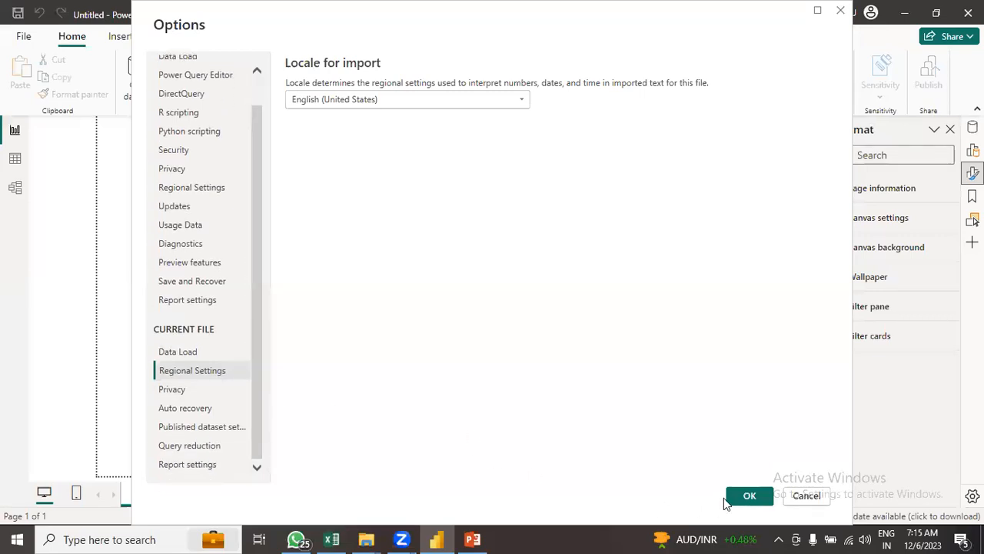
pyautogui.click(745, 496)
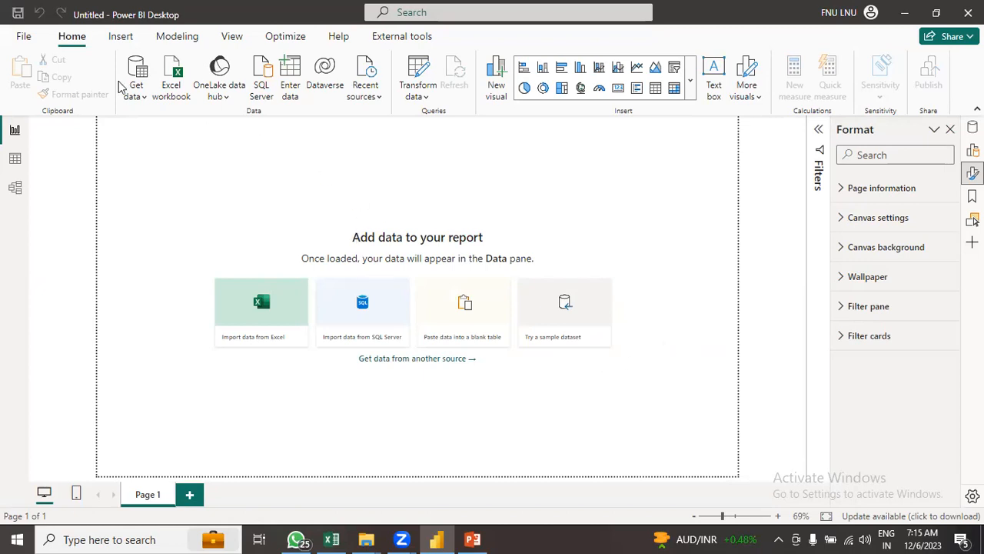
# Save the report on this device as Start File in the ETL Data folder under Class 3
pyautogui.click(22, 38)
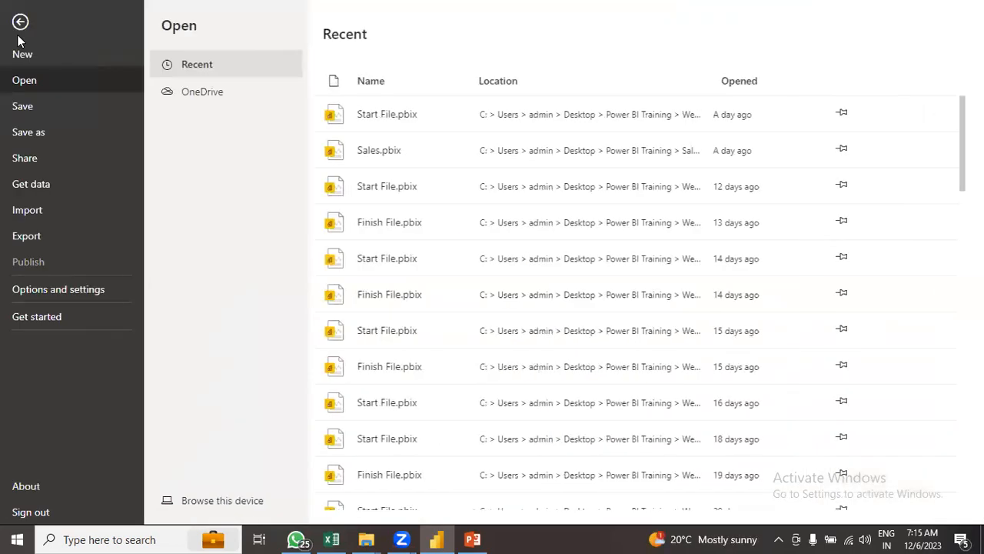
pyautogui.click(34, 136)
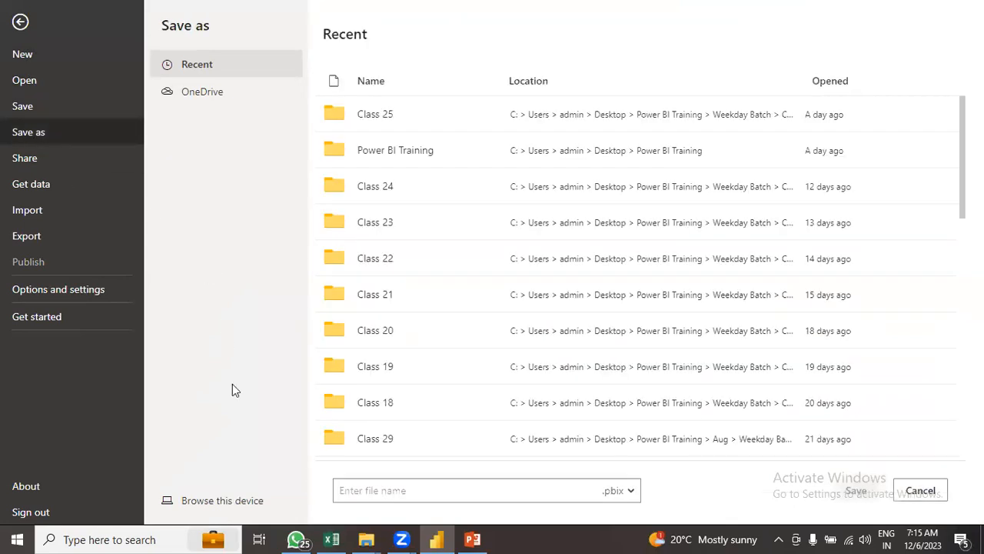
pyautogui.click(240, 516)
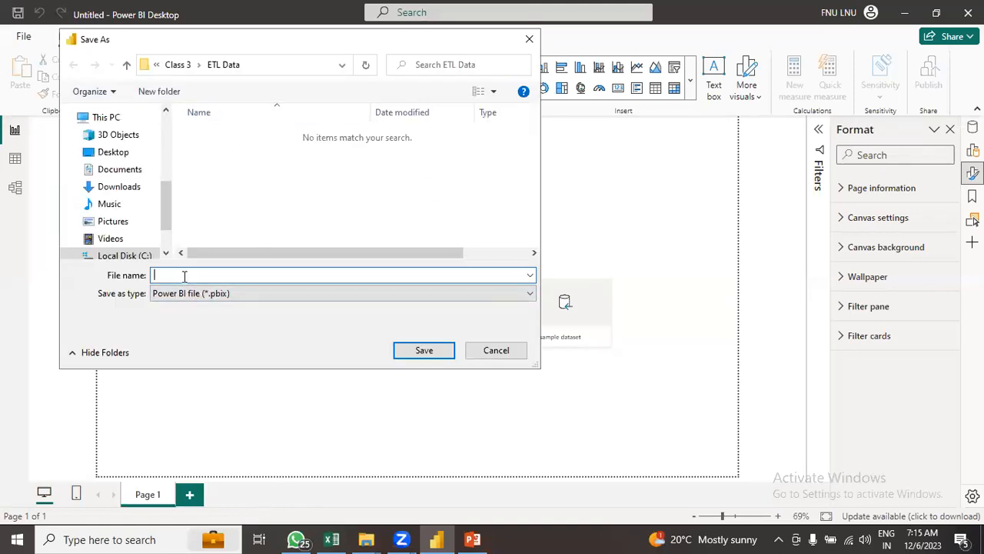
pyautogui.write('S')
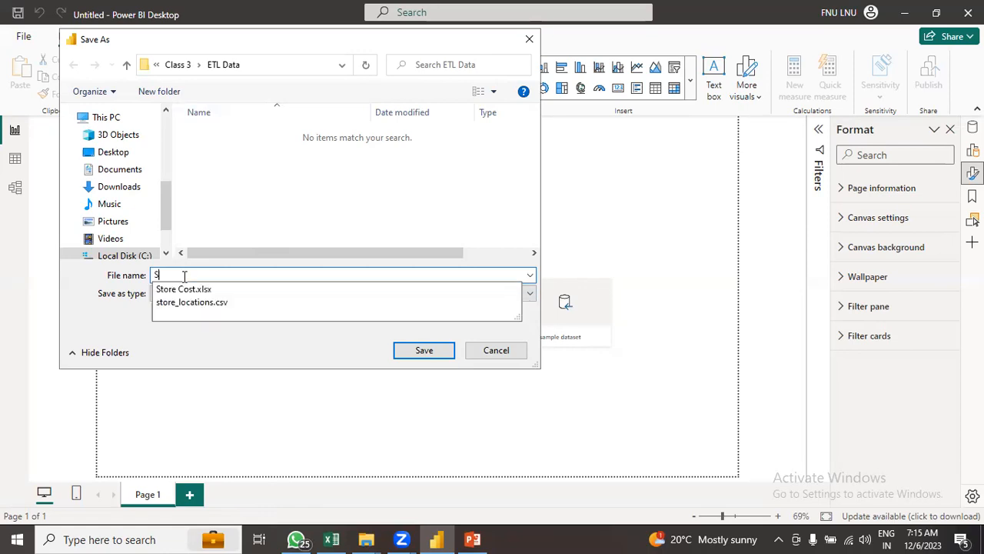
pyautogui.write('tart File')
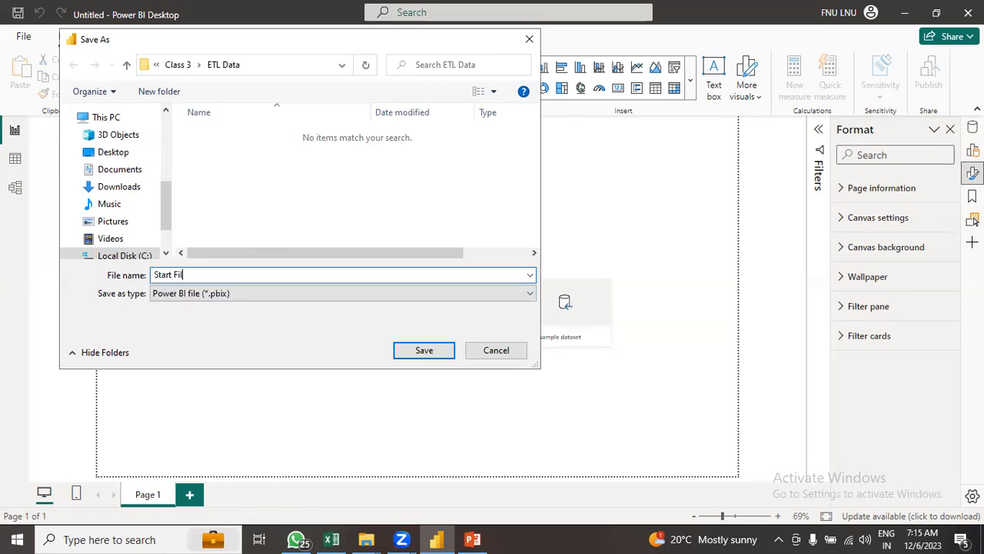
pyautogui.click(423, 351)
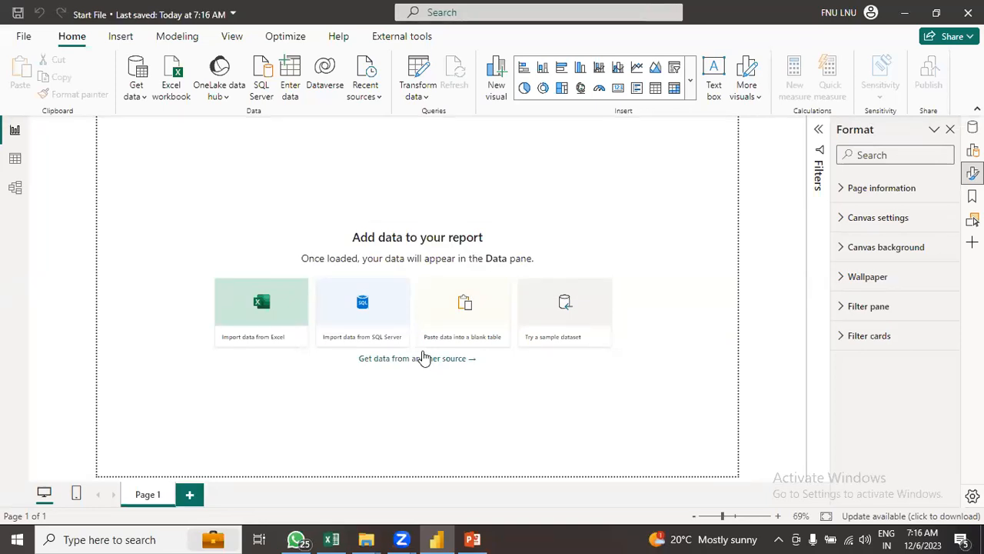
# Connect to the Text/CSV source Orders_2017(un-processed) from the ETL Data folder
pyautogui.click(138, 94)
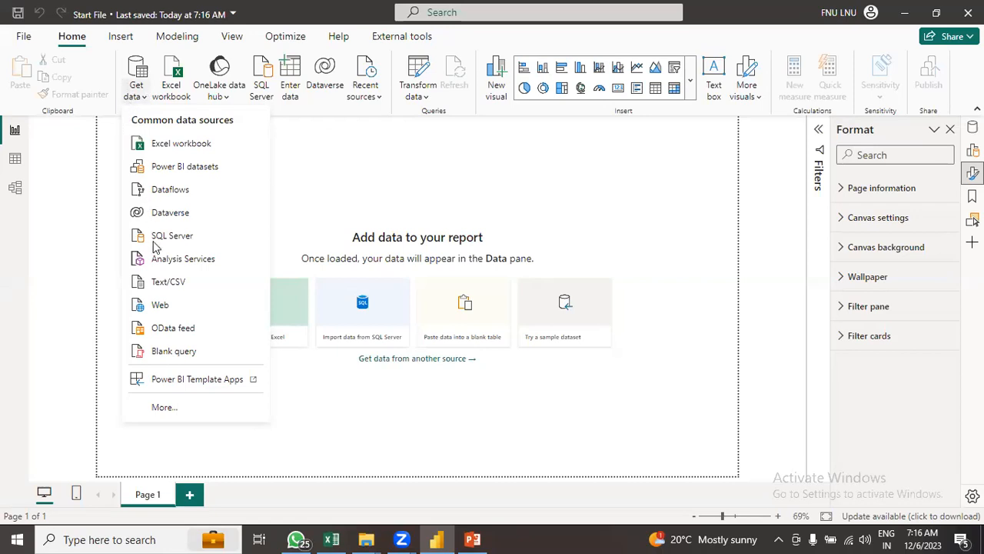
pyautogui.click(170, 286)
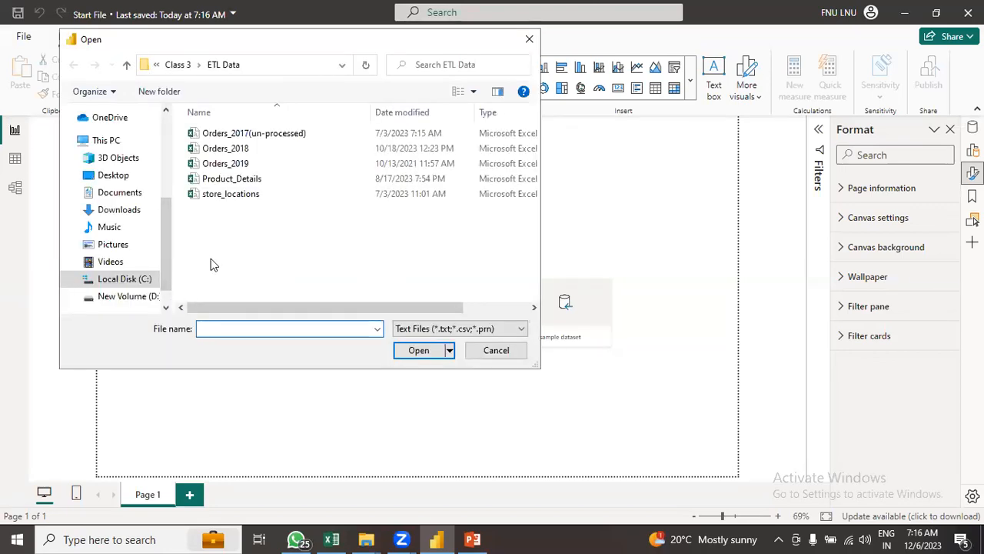
pyautogui.click(242, 136)
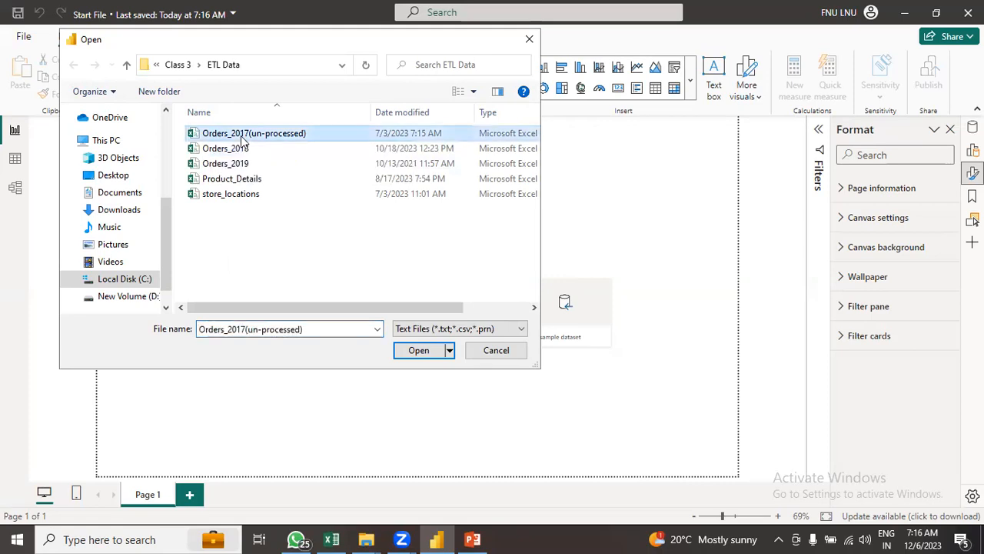
pyautogui.click(419, 352)
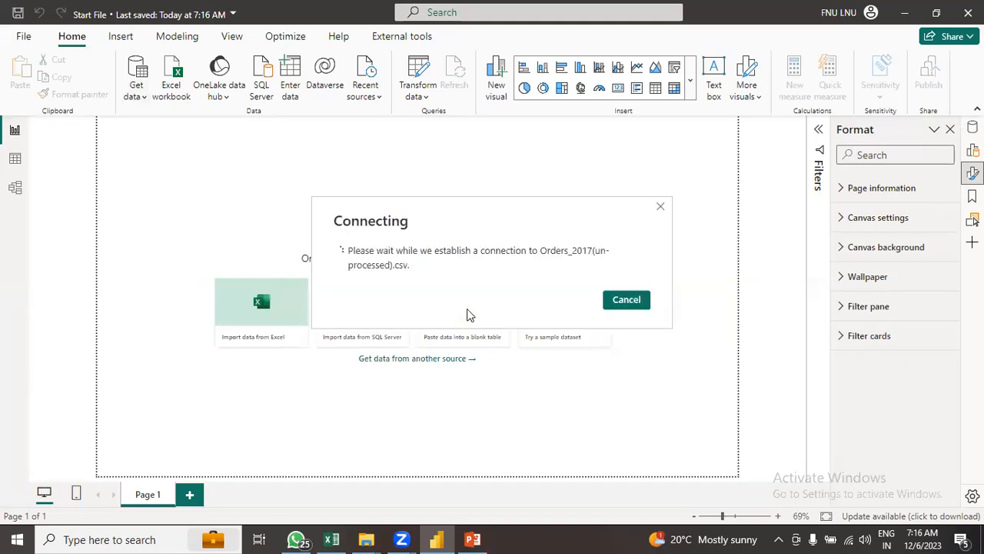
pyautogui.click(625, 305)
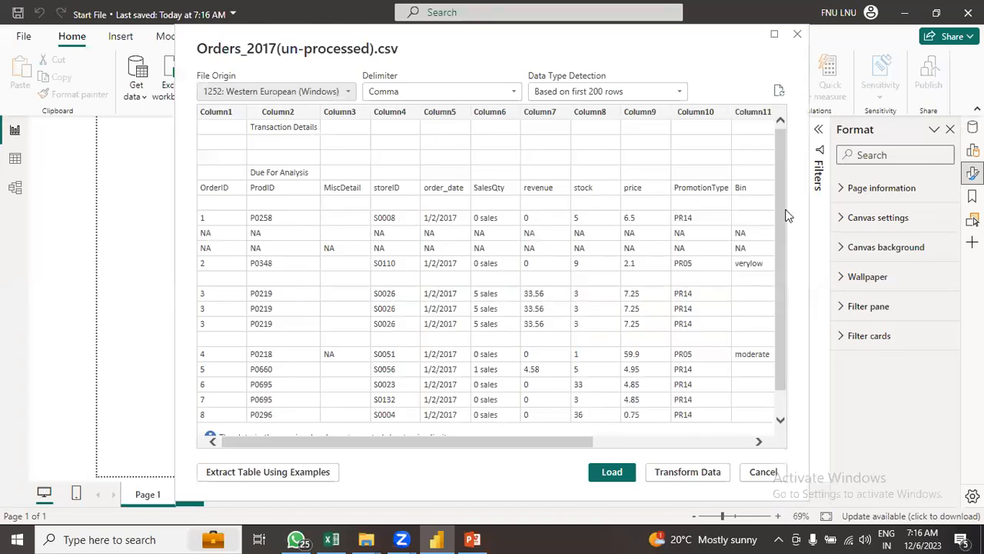
# Look through the preview of Orders_2017(un-processed).csv and open the data for transformation in Power Query Editor
pyautogui.moveTo(782, 199); pyautogui.dragTo(780, 308)
pyautogui.scroll(3, 771, 250)
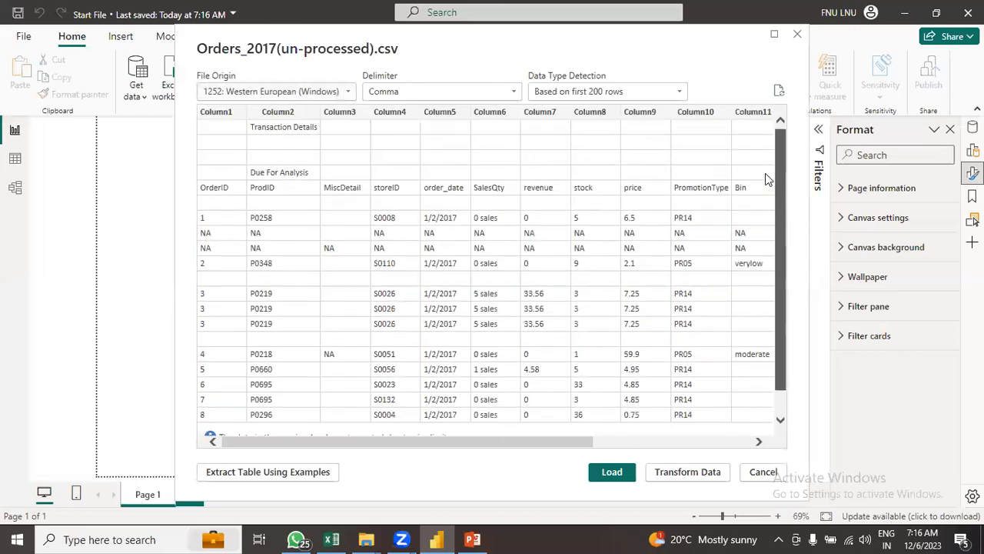
pyautogui.moveTo(577, 444)
pyautogui.mouseDown()
pyautogui.moveTo(744, 445)
pyautogui.moveTo(591, 444)
pyautogui.mouseUp()
pyautogui.scroll(-1, 764, 259)
pyautogui.scroll(1, 766, 309)
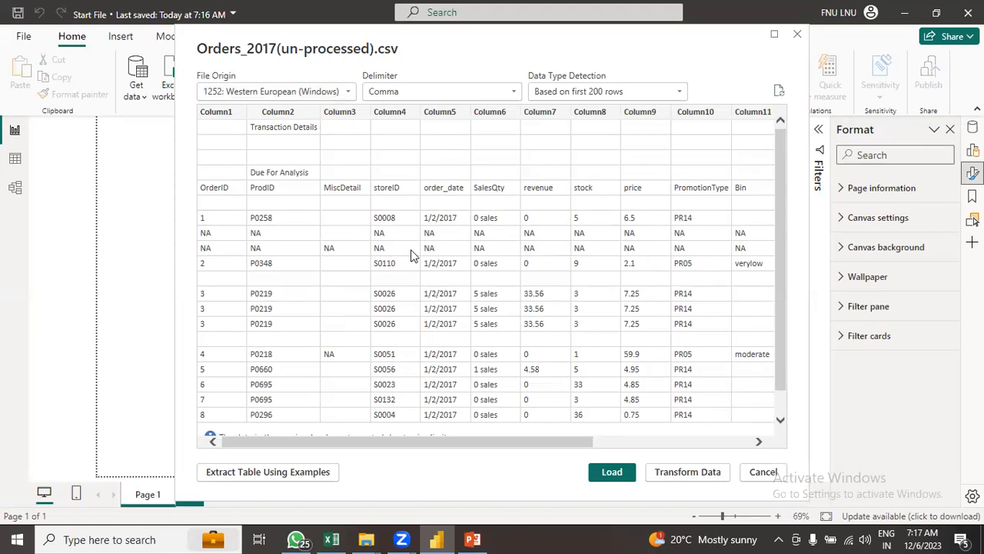
pyautogui.click(690, 472)
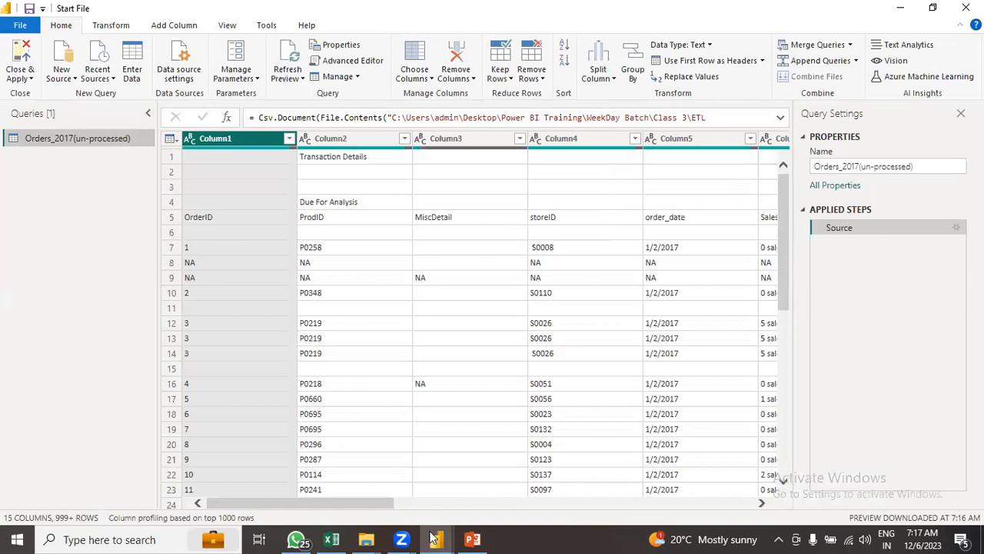
# Switch to the main report window and return to the Power Query Editor window
pyautogui.moveTo(440, 531)
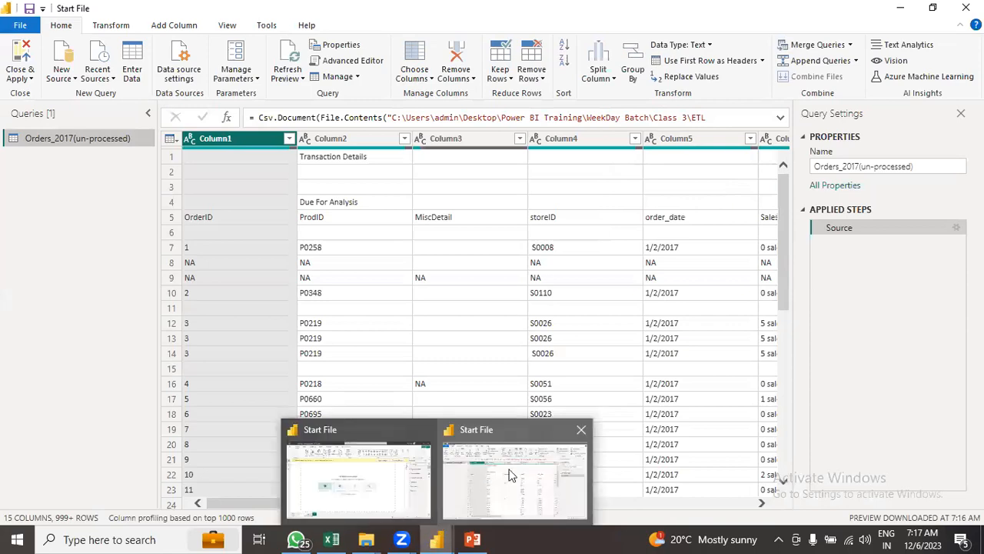
pyautogui.click(367, 486)
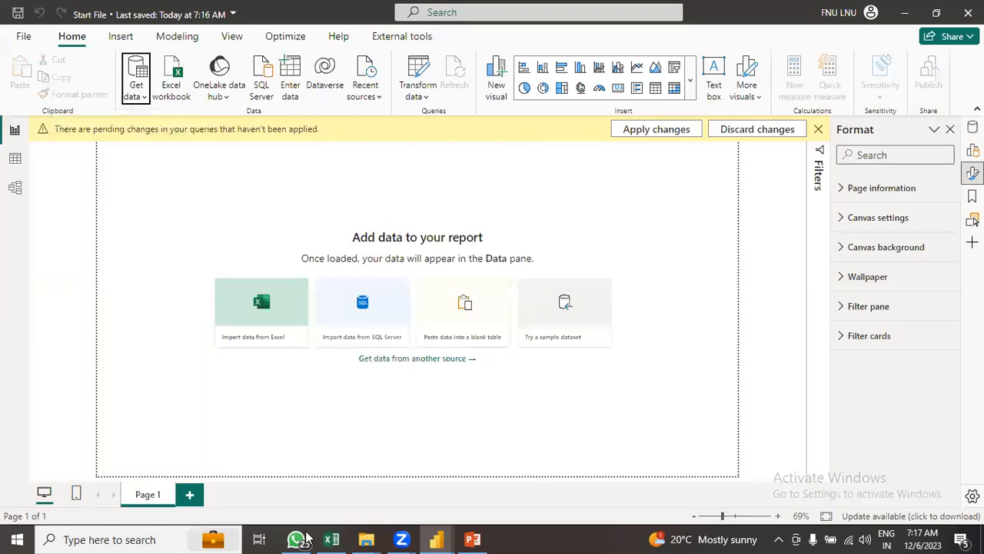
pyautogui.click(500, 505)
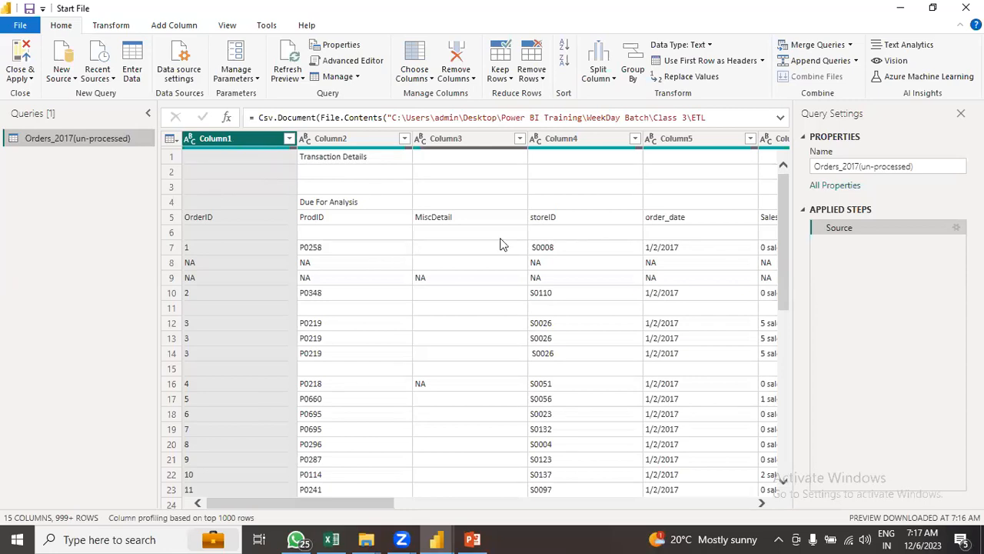
# Remove the top 2 rows from the Orders_2017(un-processed) query
pyautogui.moveTo(377, 501); pyautogui.dragTo(776, 504)
pyautogui.moveTo(458, 508); pyautogui.dragTo(305, 509)
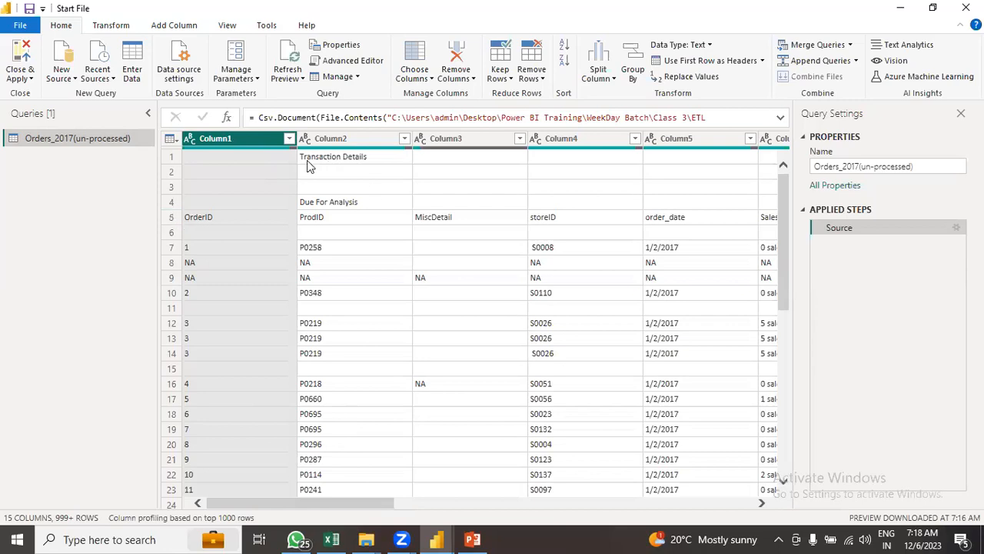
pyautogui.moveTo(375, 505); pyautogui.dragTo(300, 503)
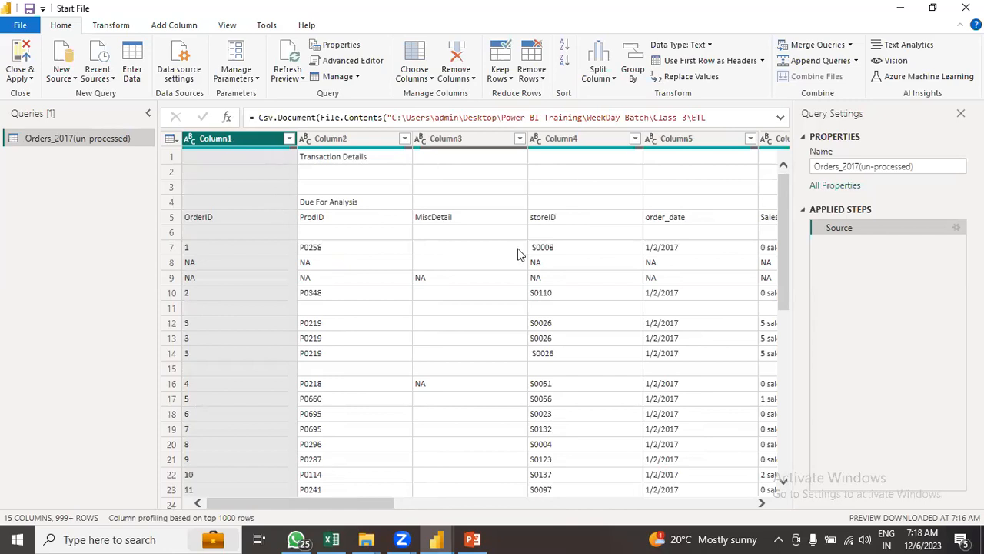
pyautogui.click(536, 80)
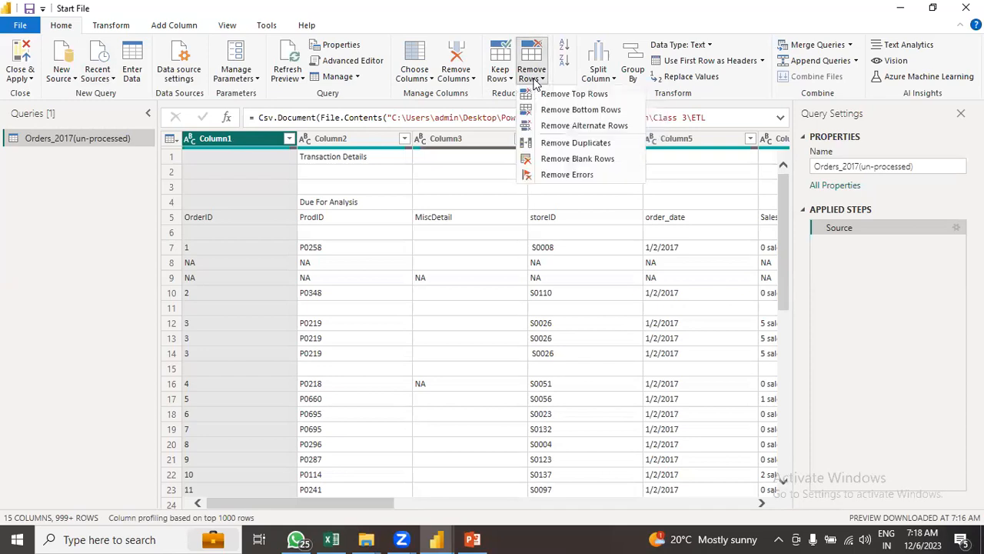
pyautogui.click(560, 95)
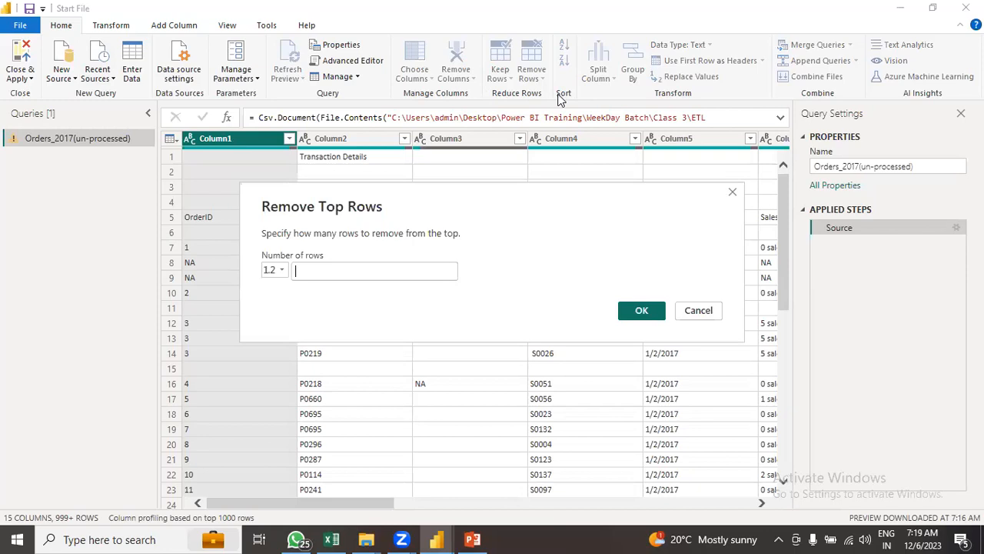
pyautogui.write('2')
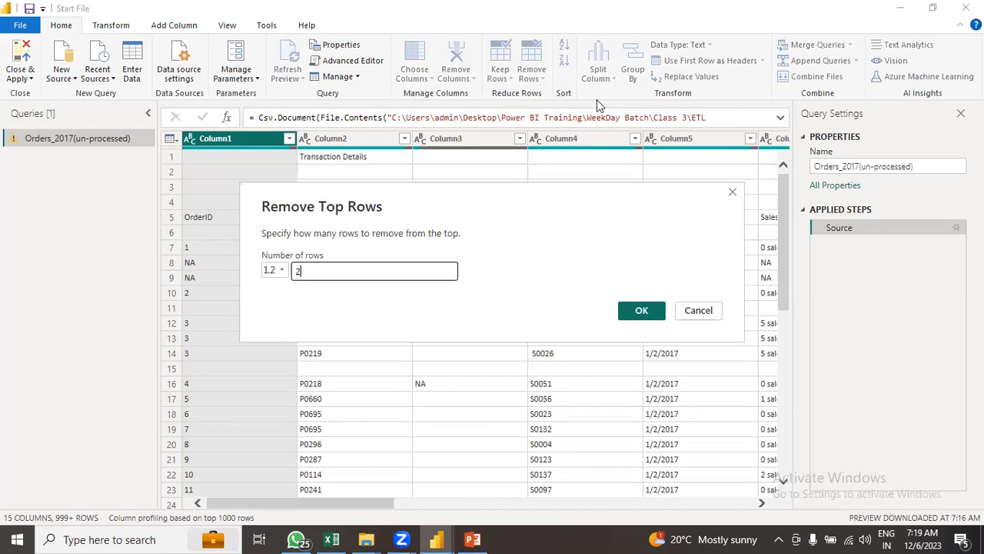
pyautogui.click(641, 312)
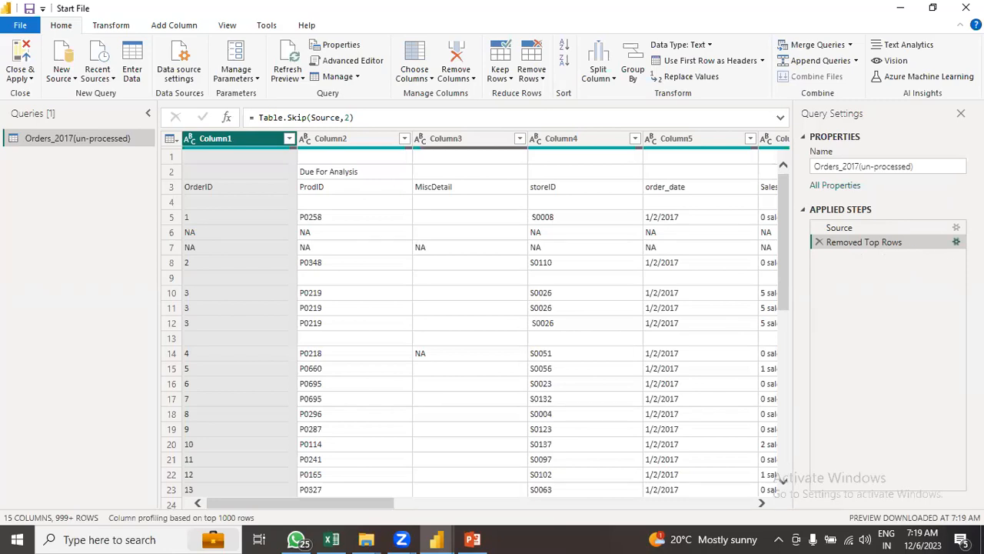
# Edit the Removed Top Rows step to remove 4 rows and look across the query's columns
pyautogui.click(956, 242)
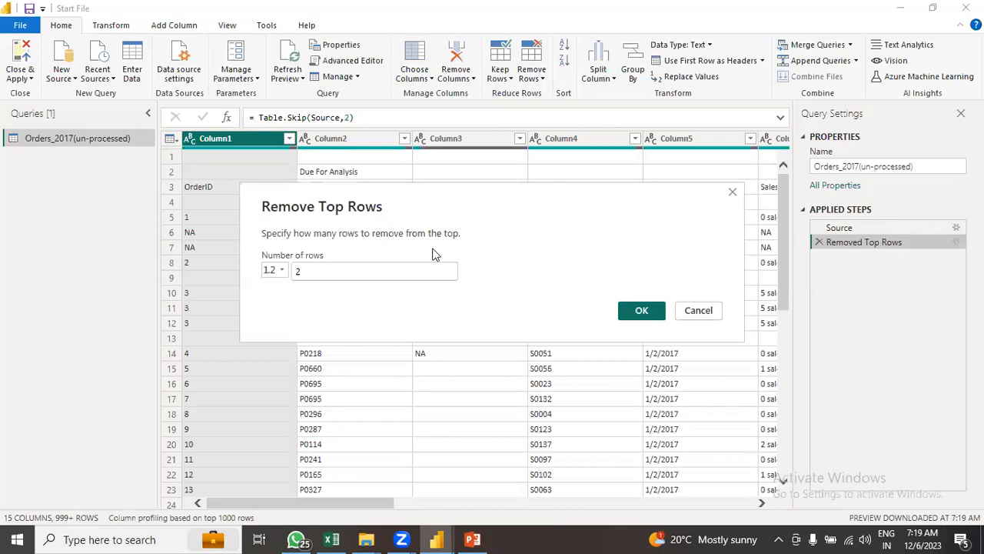
pyautogui.click(321, 271)
pyautogui.press('BackSpace')
pyautogui.write('4')
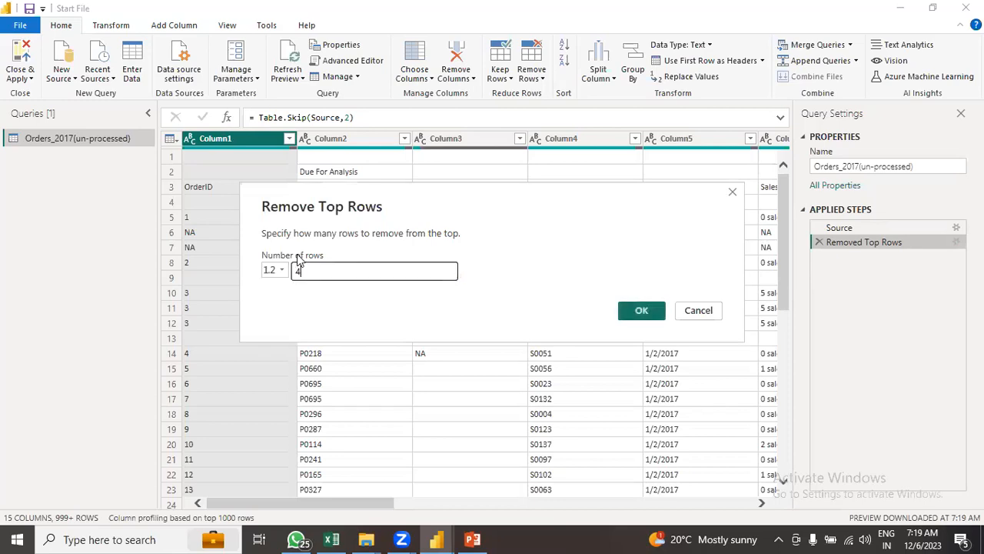
pyautogui.click(641, 312)
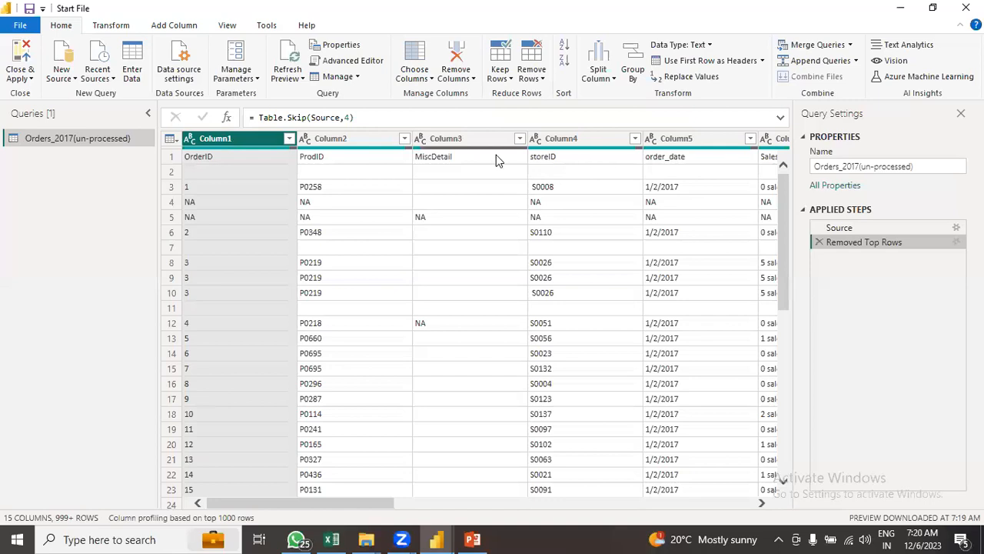
pyautogui.moveTo(369, 501); pyautogui.dragTo(706, 504)
pyautogui.moveTo(595, 515); pyautogui.dragTo(337, 515)
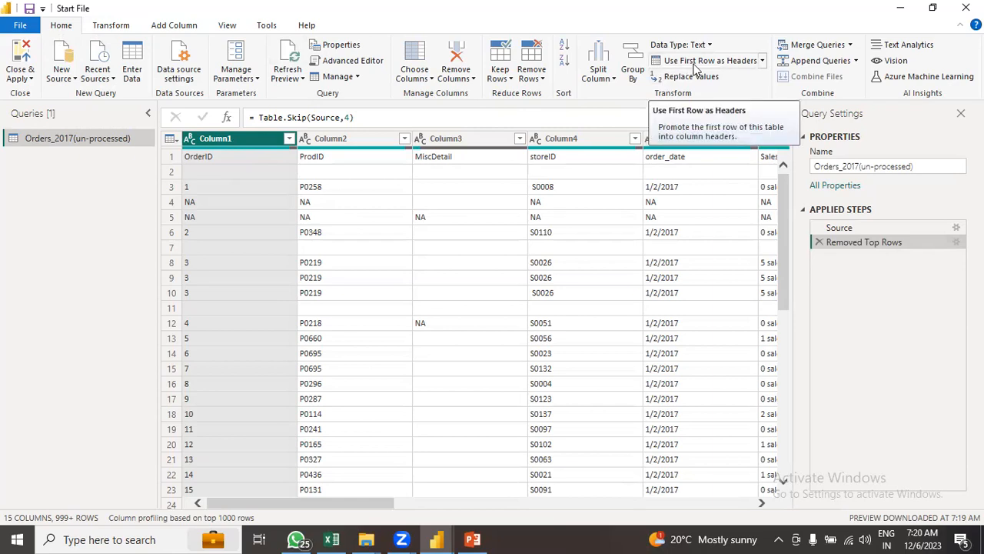
# Promote the first row to column headers and remove all blank rows from the Orders_2017(un-processed) query
pyautogui.click(722, 62)
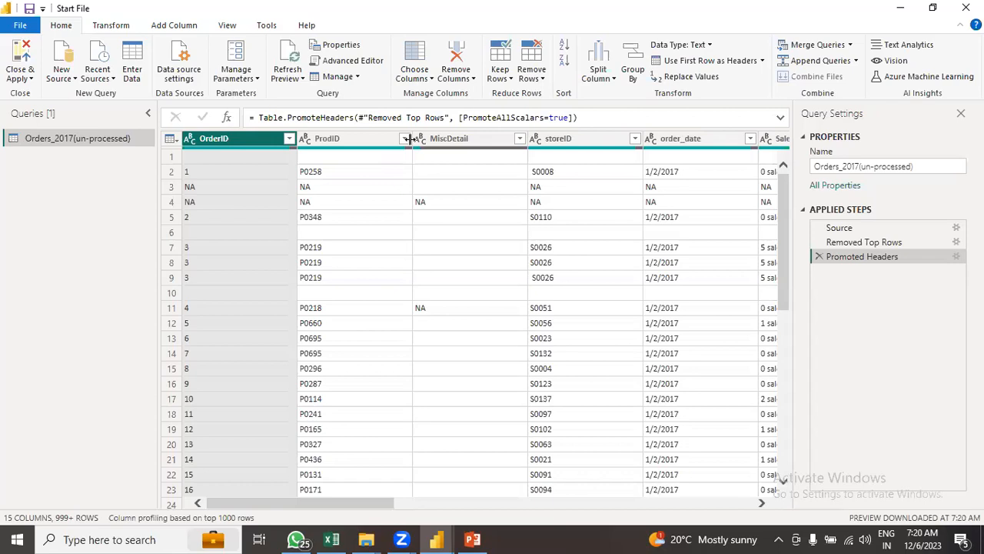
pyautogui.click(531, 79)
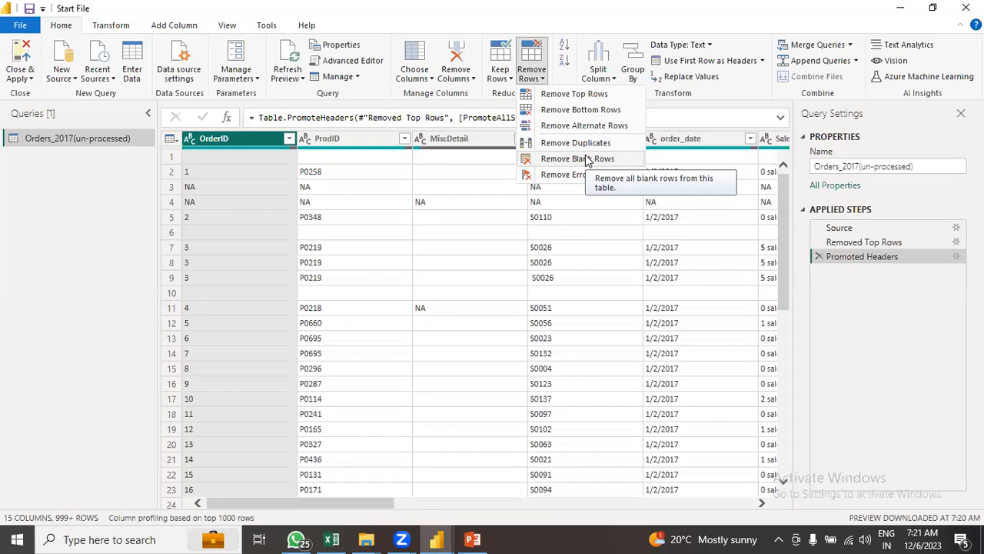
pyautogui.click(586, 160)
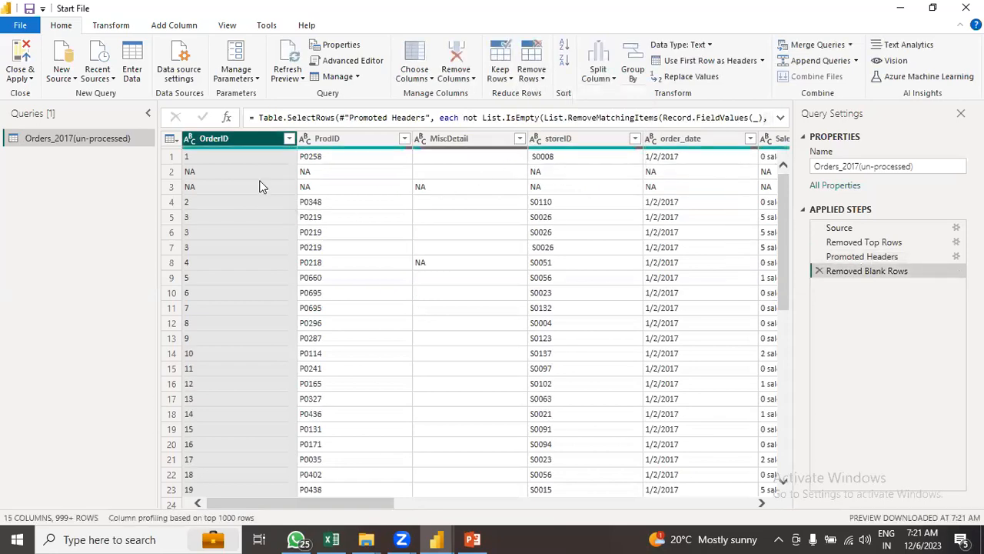
pyautogui.scroll(-20, 222, 433)
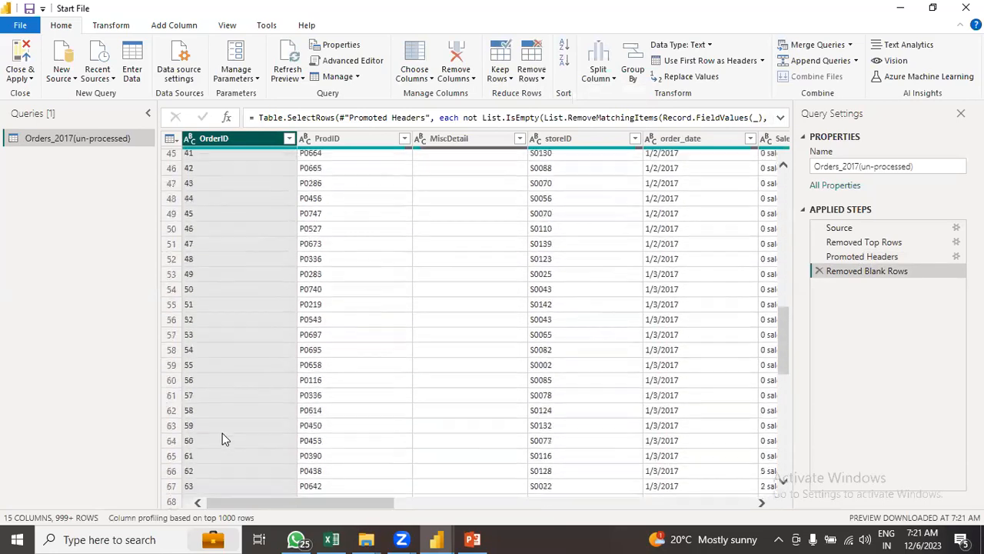
pyautogui.scroll(-20, 222, 438)
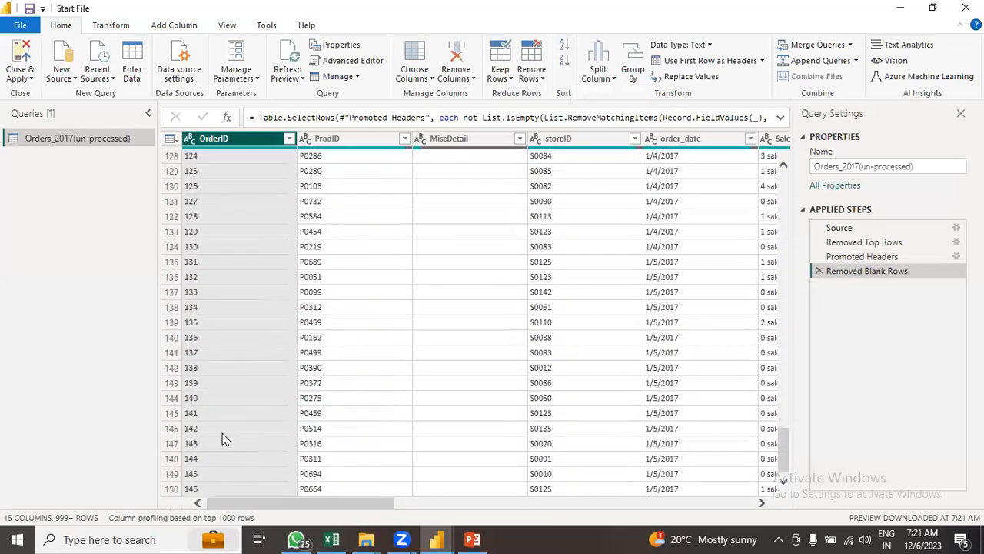
pyautogui.scroll(20, 222, 438)
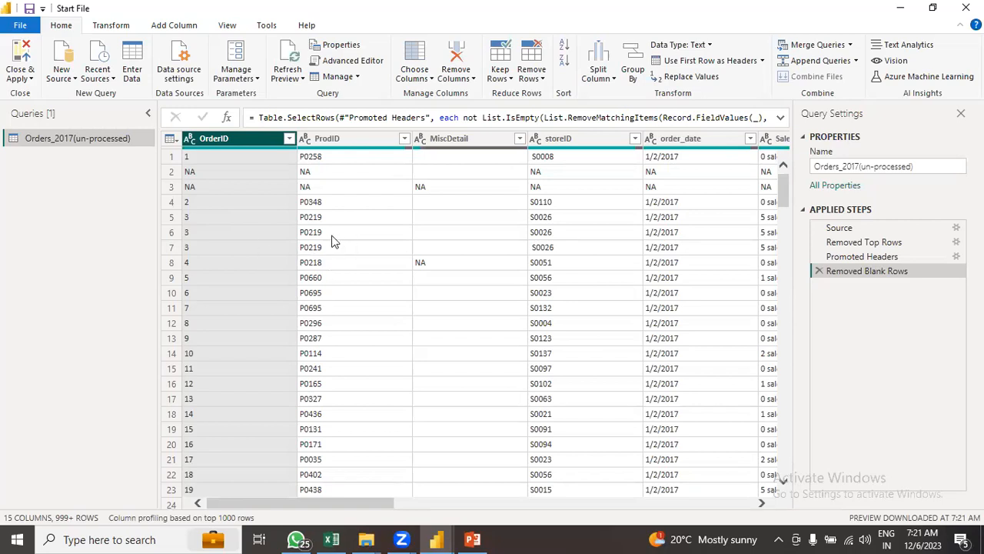
pyautogui.scroll(-5, 331, 330)
pyautogui.moveTo(384, 507); pyautogui.dragTo(292, 500)
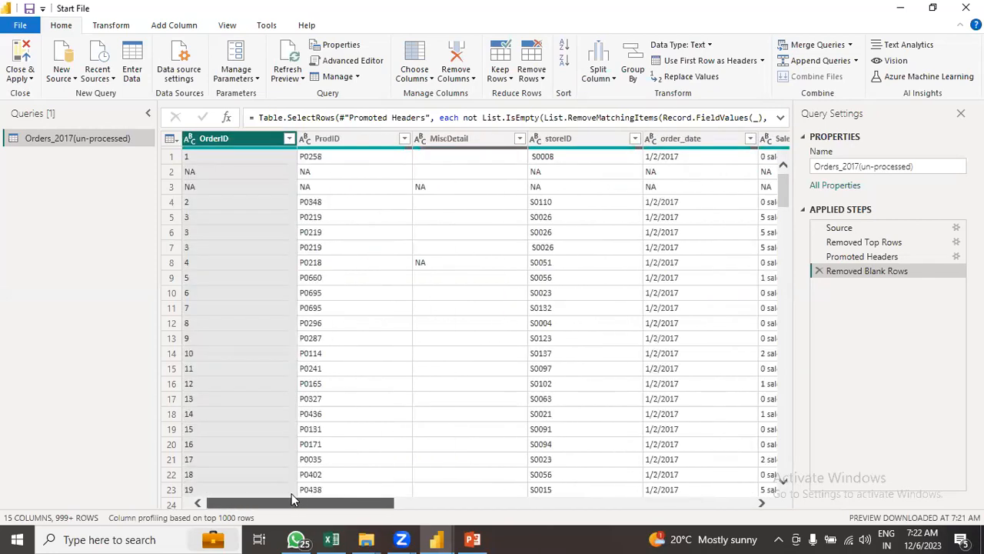
# Switch to the P6-SuperStoreUS-2015 workbook in Excel and delete the pivot table sheet, Sheet2
pyautogui.click(401, 69)
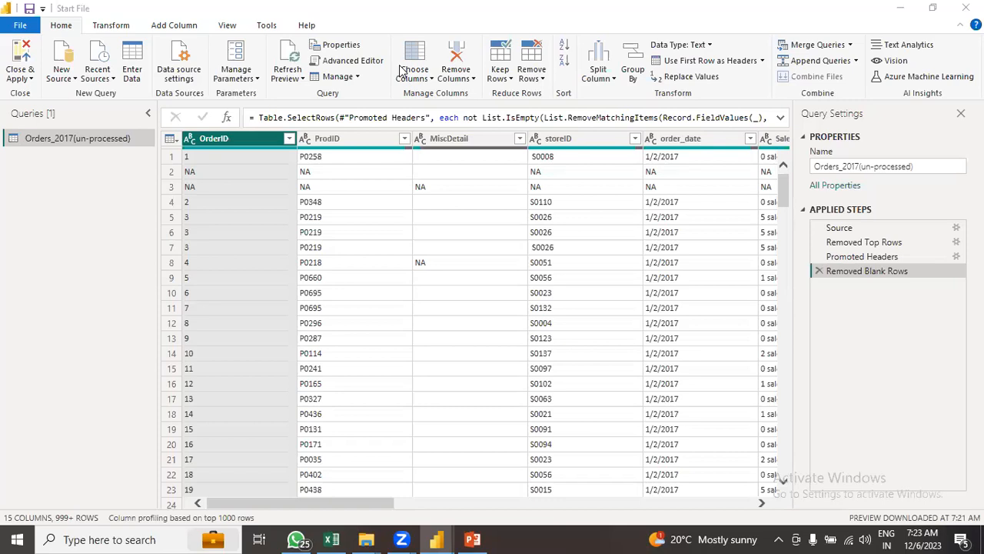
pyautogui.click(332, 539)
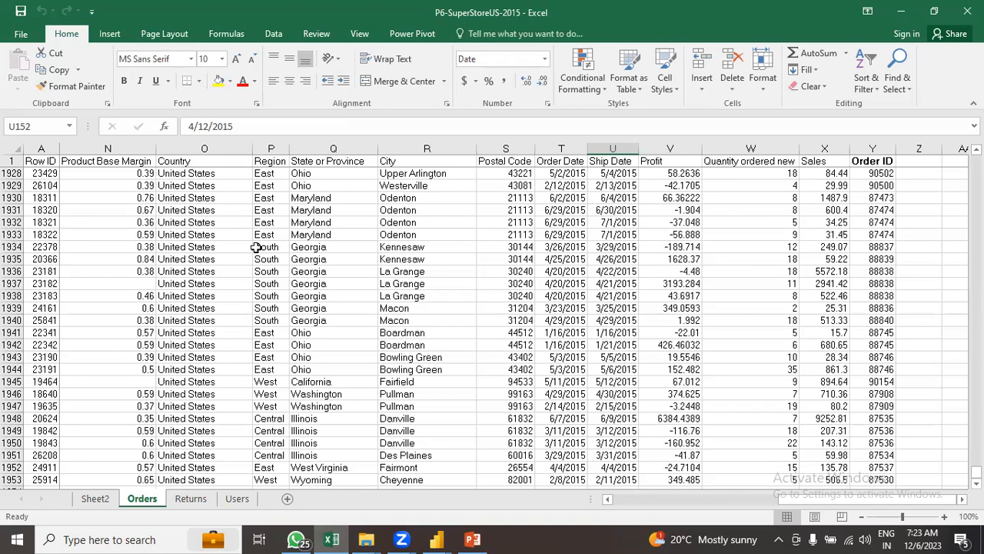
pyautogui.click(96, 500)
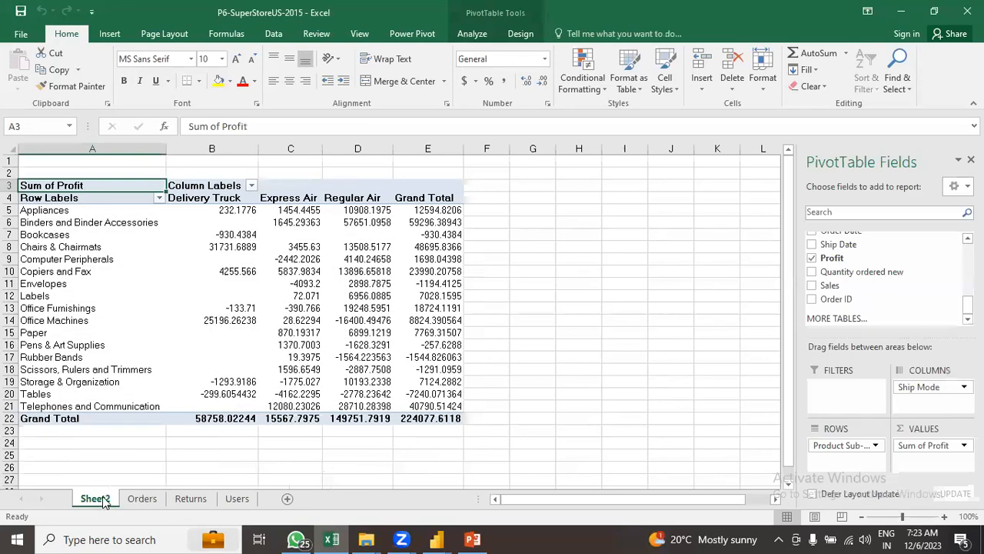
pyautogui.rightClick(104, 500)
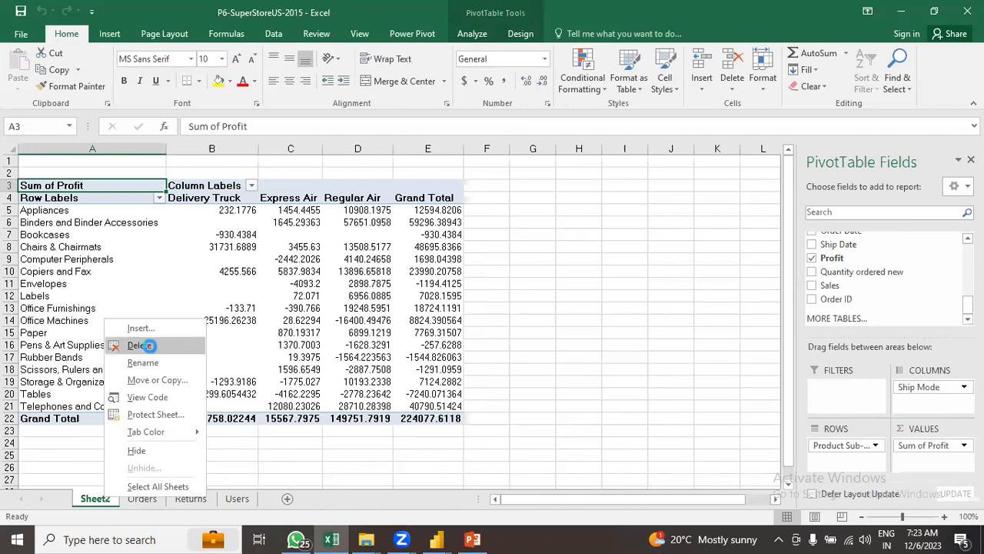
pyautogui.click(149, 347)
pyautogui.click(459, 313)
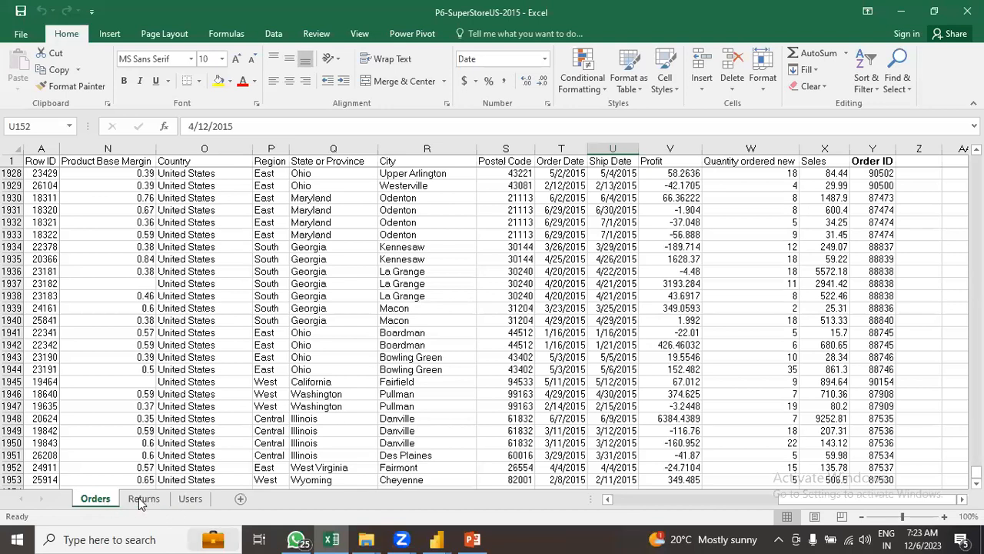
# Look over the Returns and Users sheets and go back to the first rows and columns of the Orders sheet
pyautogui.click(141, 498)
pyautogui.click(190, 499)
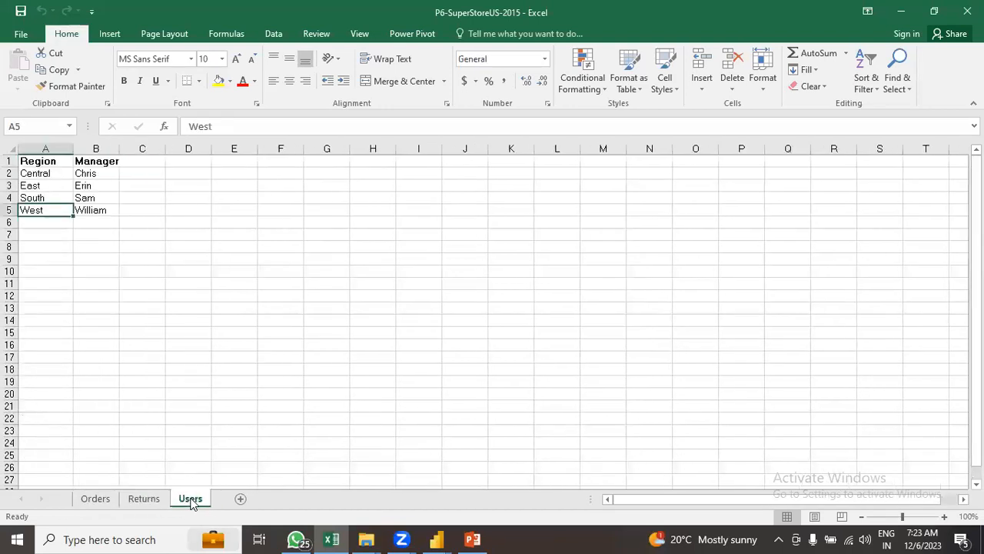
pyautogui.click(93, 499)
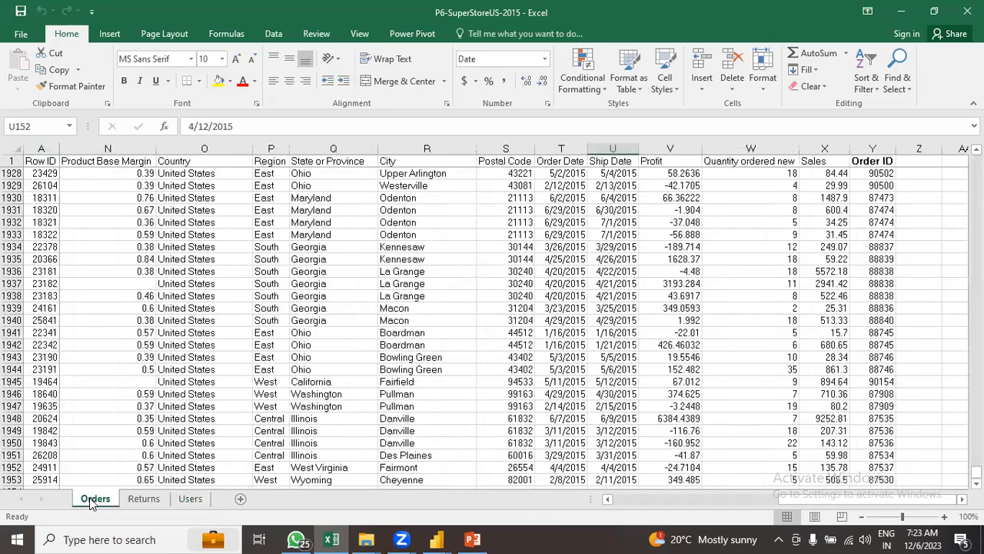
pyautogui.moveTo(824, 499); pyautogui.dragTo(313, 497)
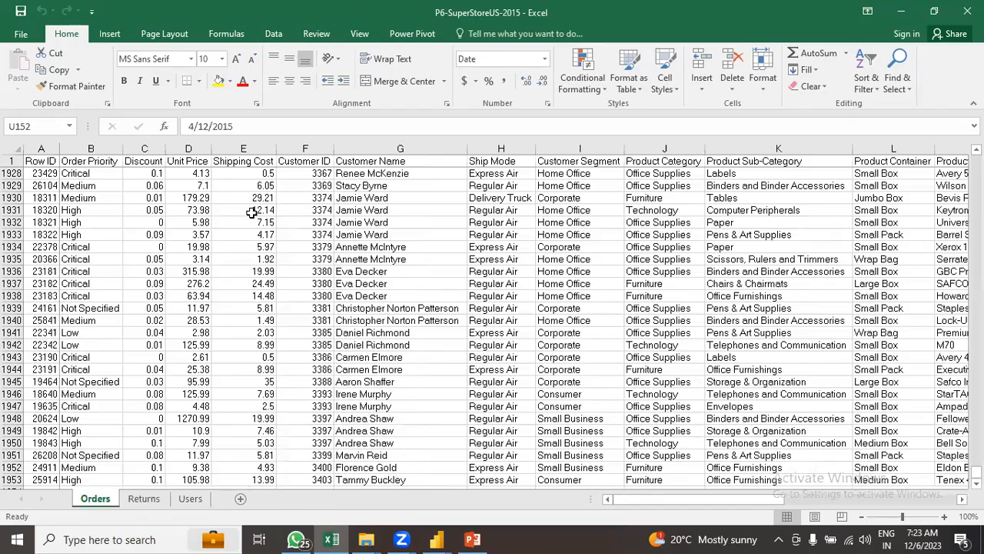
pyautogui.scroll(19, 246, 243)
pyautogui.scroll(18, 238, 271)
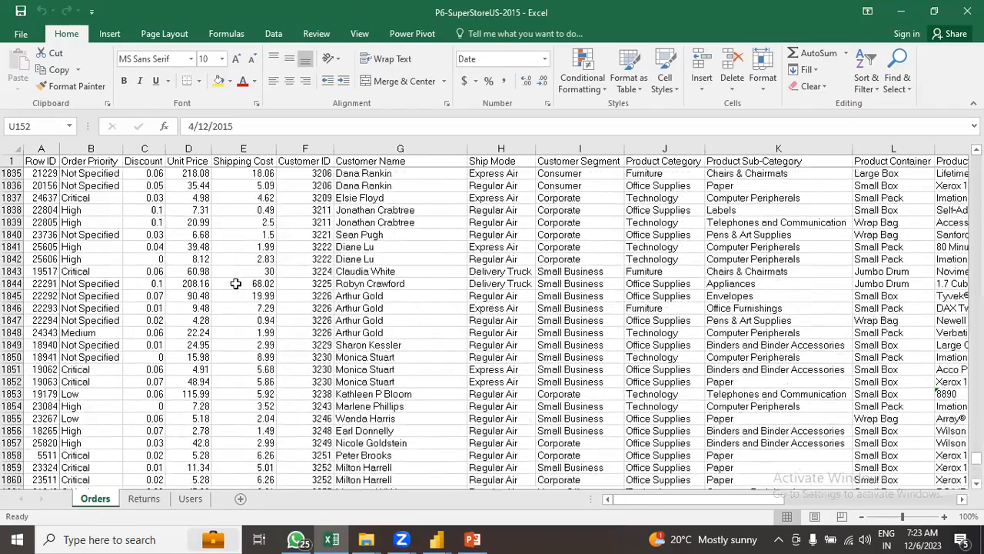
pyautogui.moveTo(976, 454); pyautogui.dragTo(975, 158)
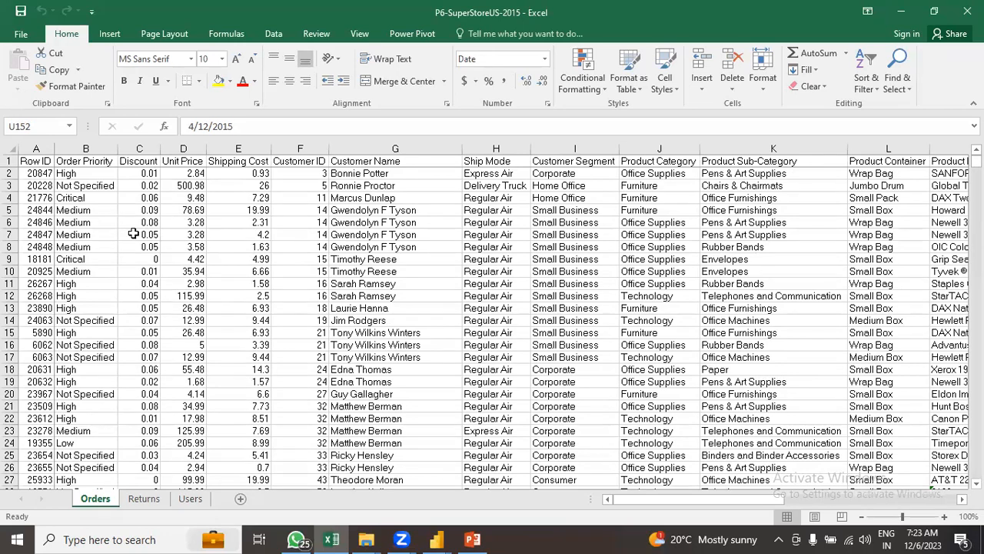
# Examine the Row ID column of the Orders sheet, checking its header and several individual entries
pyautogui.click(43, 173)
pyautogui.click(32, 222)
pyautogui.click(37, 296)
pyautogui.click(36, 345)
pyautogui.click(36, 406)
pyautogui.click(35, 480)
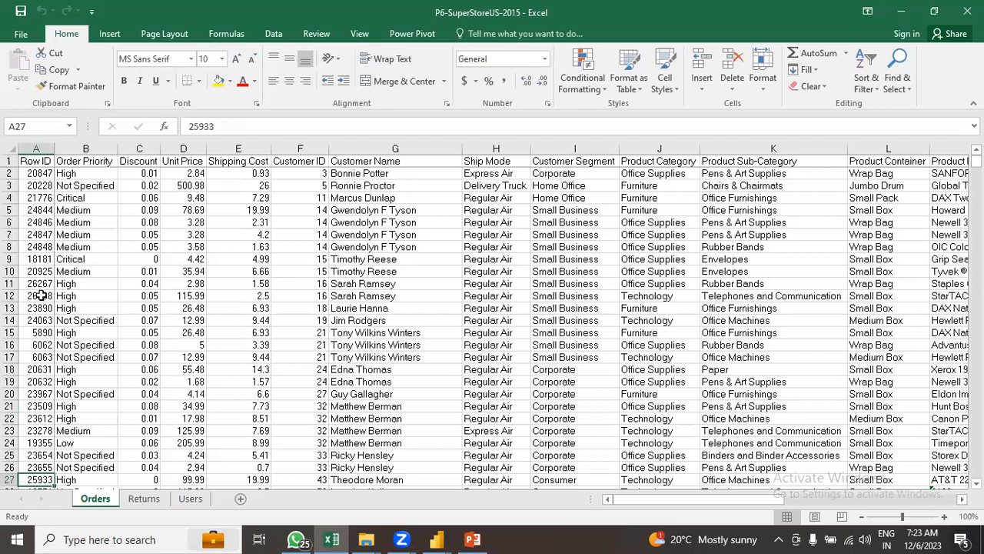
pyautogui.click(38, 186)
pyautogui.click(36, 163)
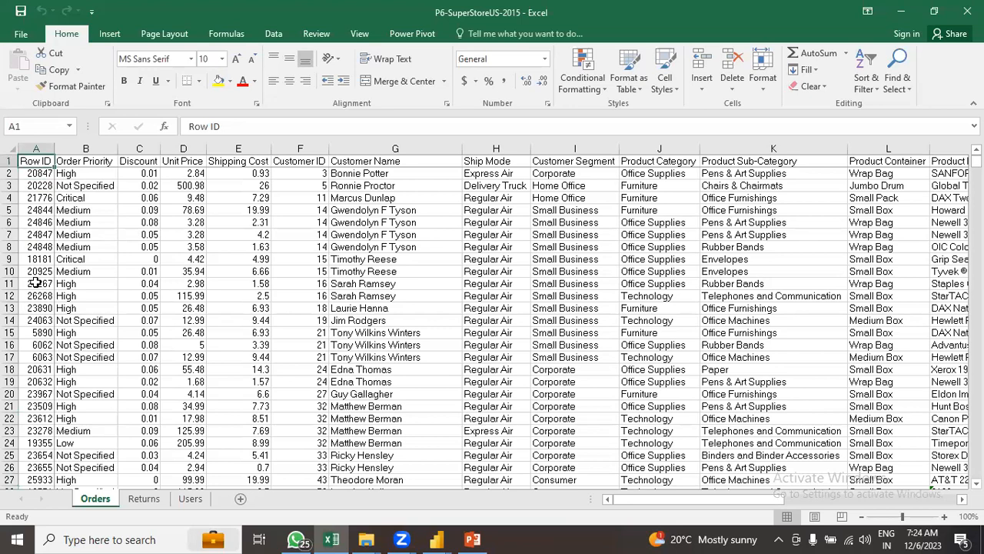
pyautogui.click(37, 175)
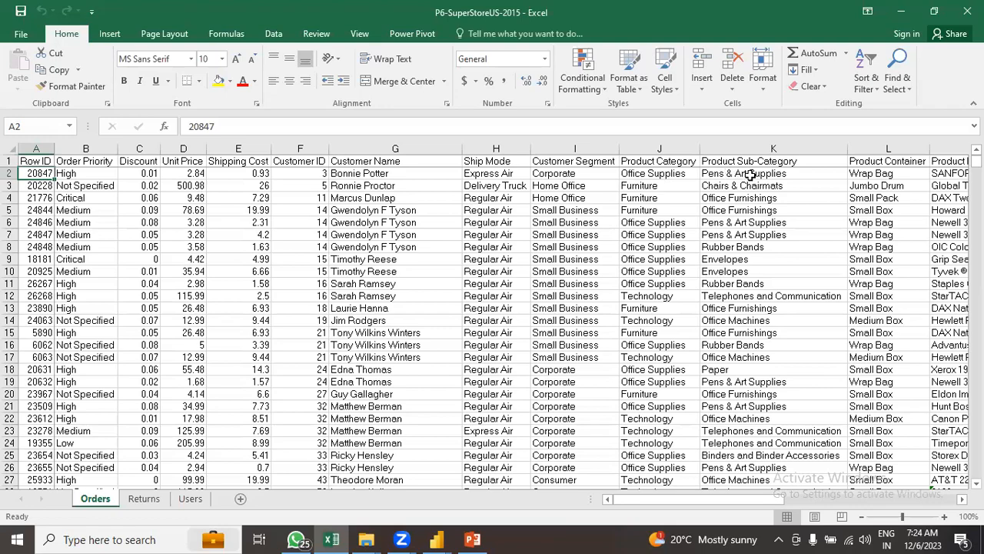
# Examine the Profit, Quantity ordered new and Sales values of the first order on the Orders sheet
pyautogui.moveTo(755, 501); pyautogui.dragTo(938, 493)
pyautogui.click(681, 175)
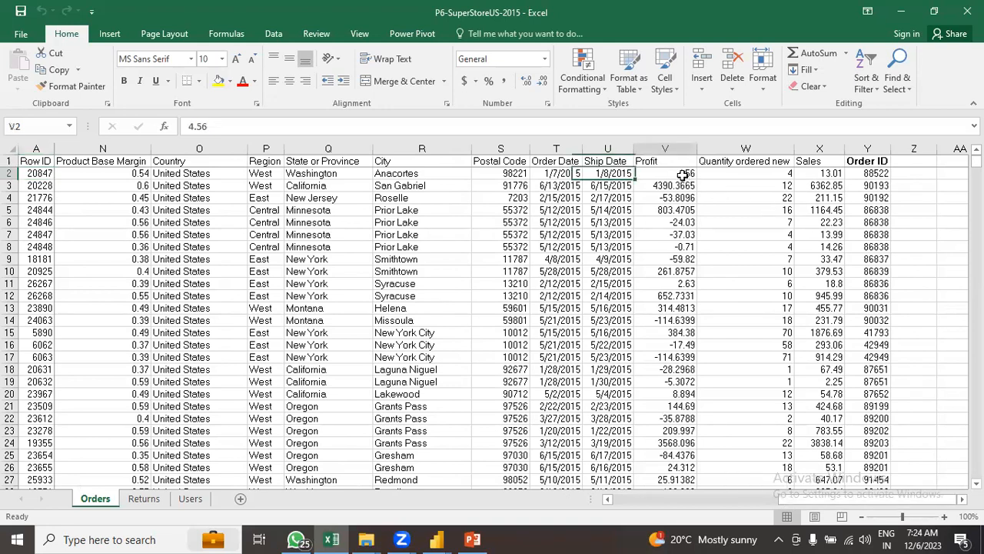
pyautogui.click(827, 174)
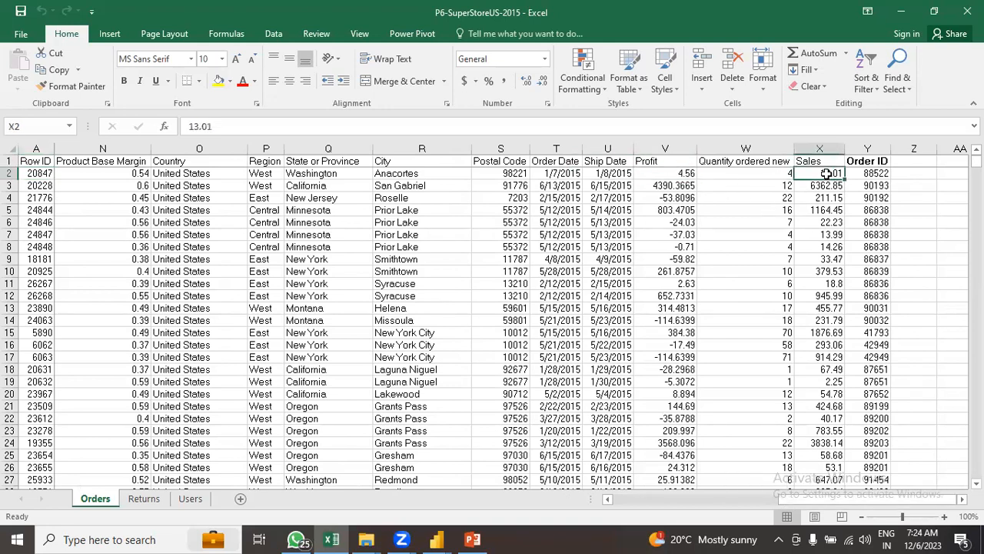
pyautogui.click(752, 175)
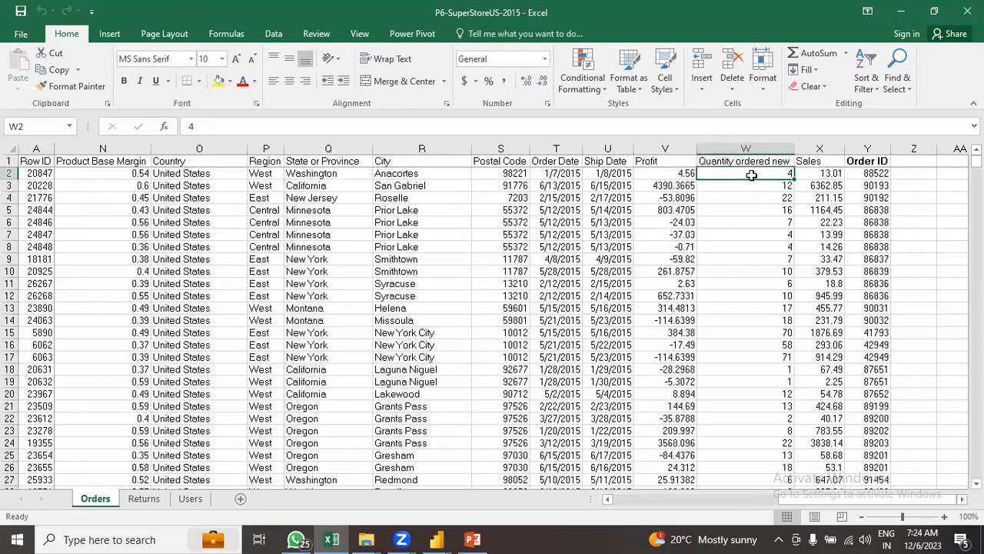
pyautogui.click(654, 172)
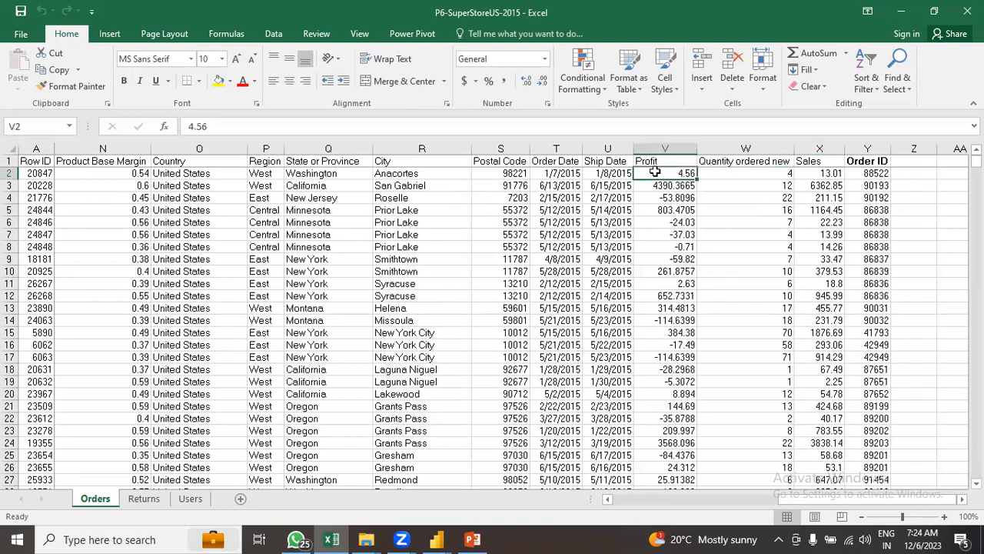
pyautogui.click(757, 170)
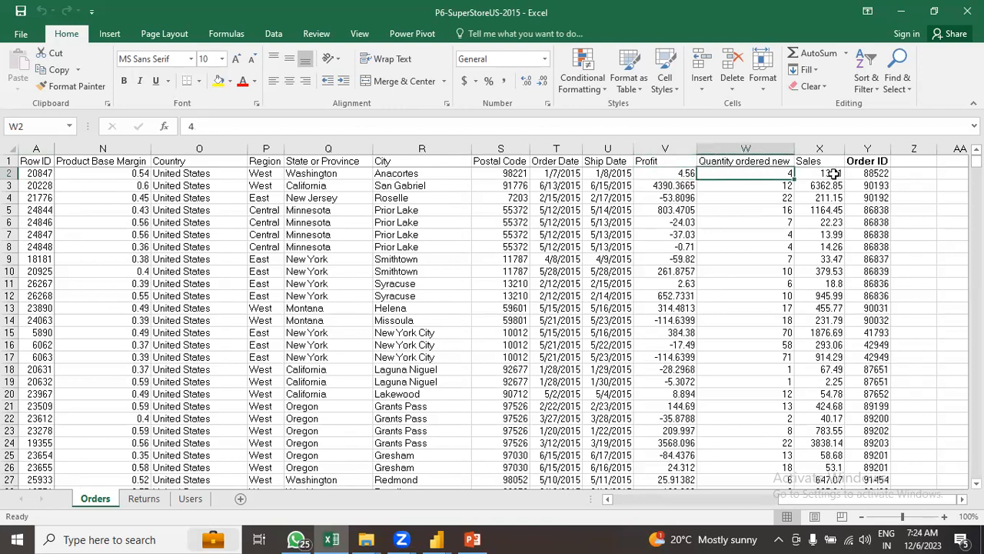
pyautogui.click(833, 174)
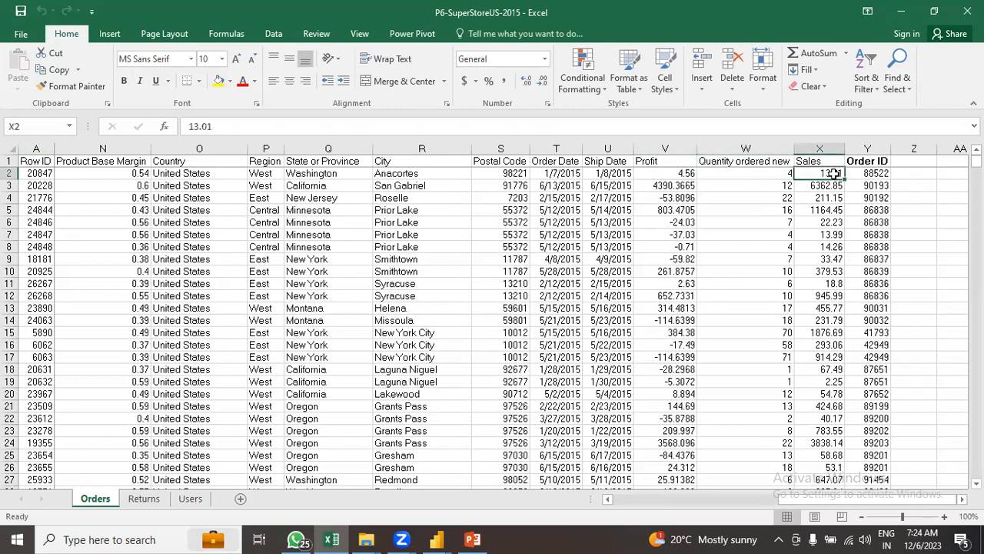
pyautogui.click(751, 177)
pyautogui.click(672, 173)
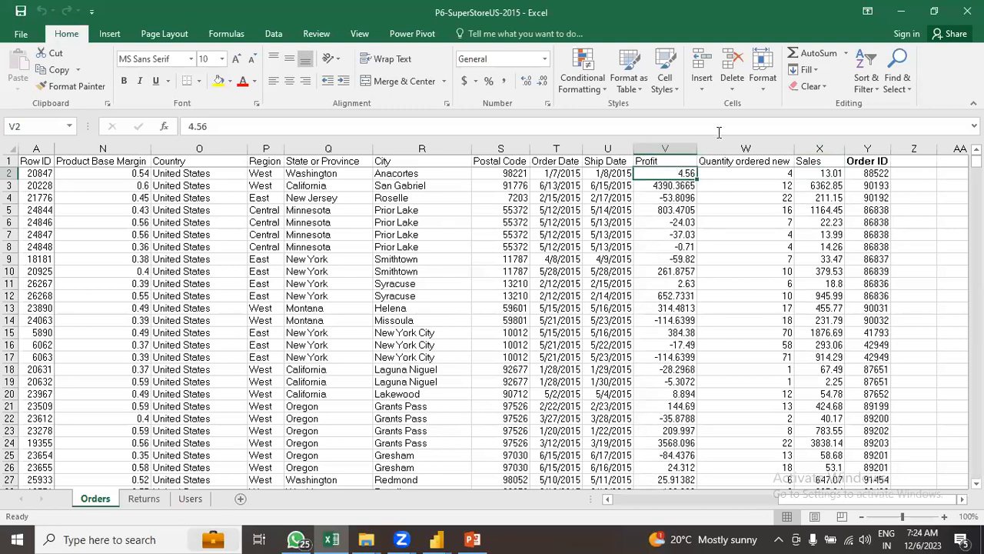
pyautogui.hotkey('alt', 'Tab')
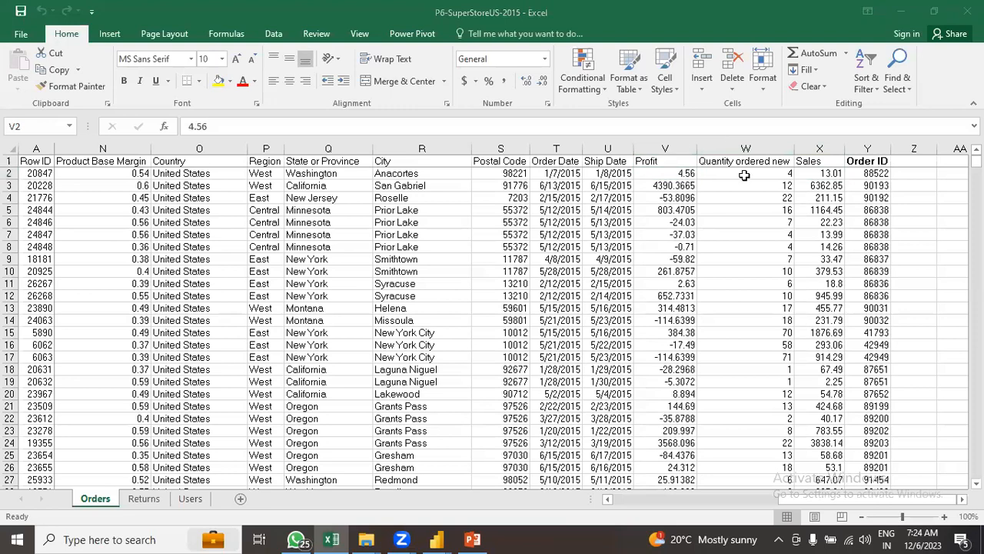
pyautogui.click(739, 172)
pyautogui.click(680, 173)
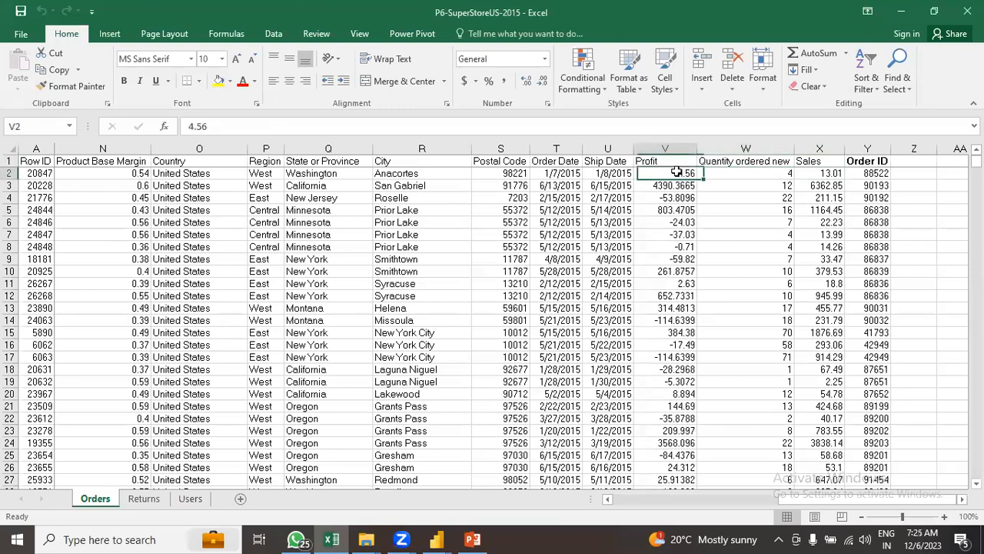
pyautogui.click(670, 174)
pyautogui.click(769, 175)
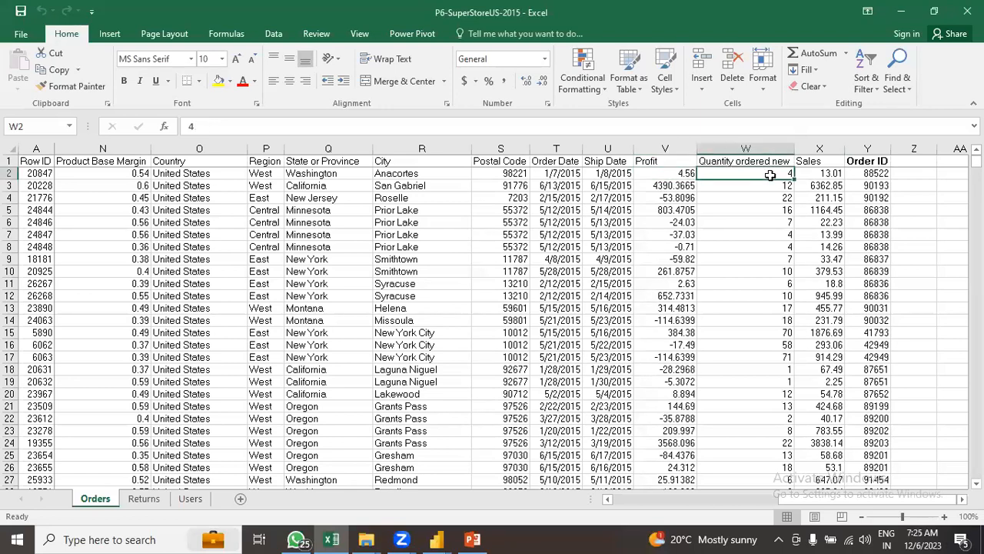
pyautogui.click(813, 176)
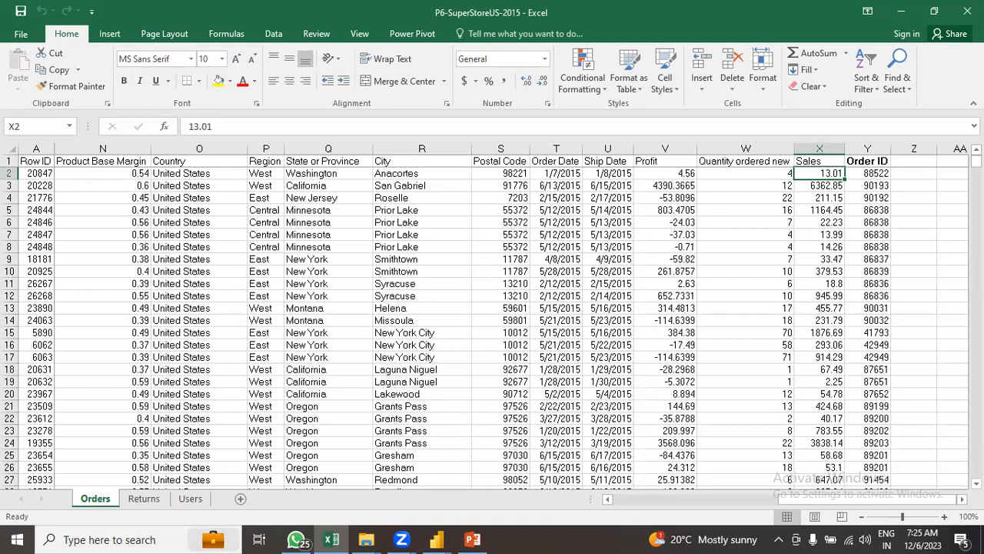
# Review the Users sheet's regions and managers, and select Region cells from the header down on the Orders sheet
pyautogui.moveTo(829, 498); pyautogui.dragTo(903, 486)
pyautogui.click(190, 499)
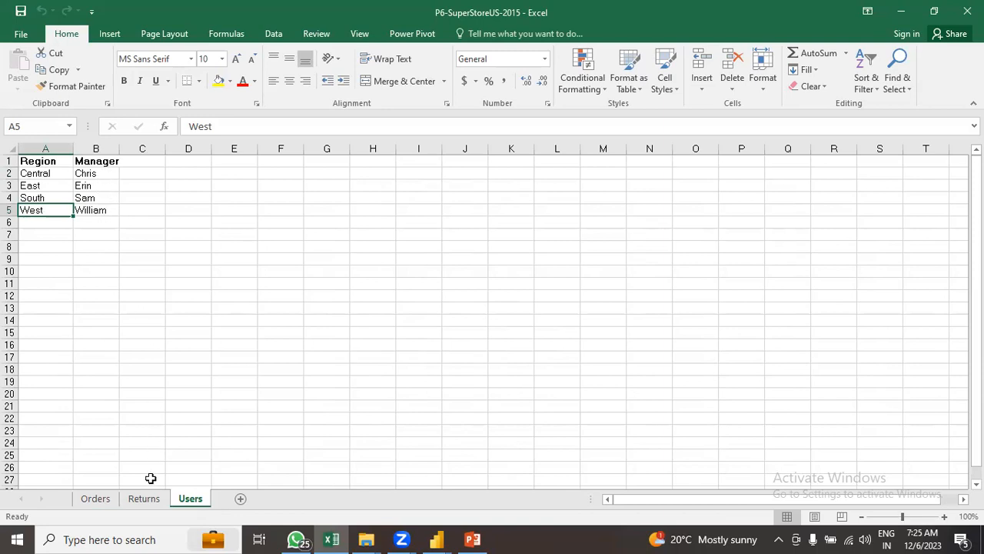
pyautogui.click(87, 502)
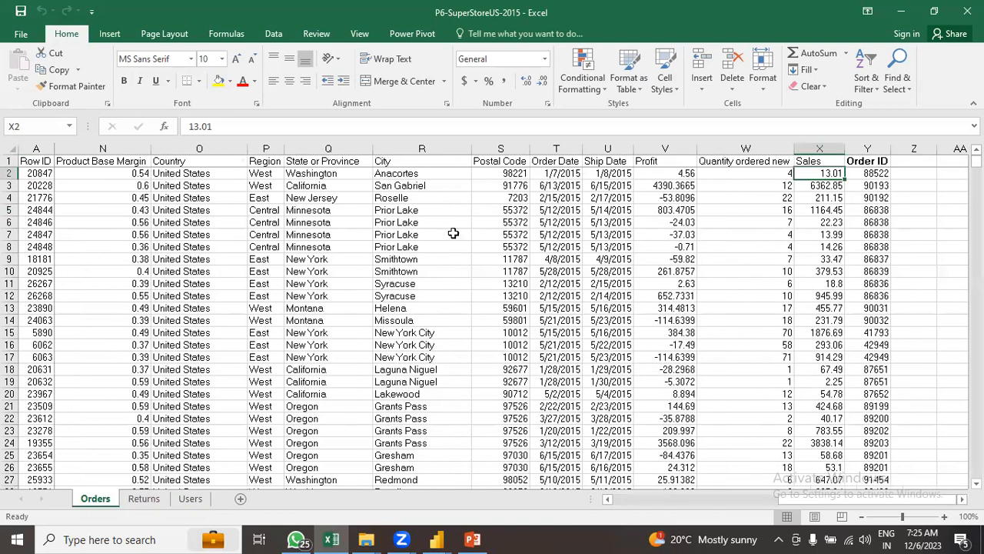
pyautogui.click(264, 161)
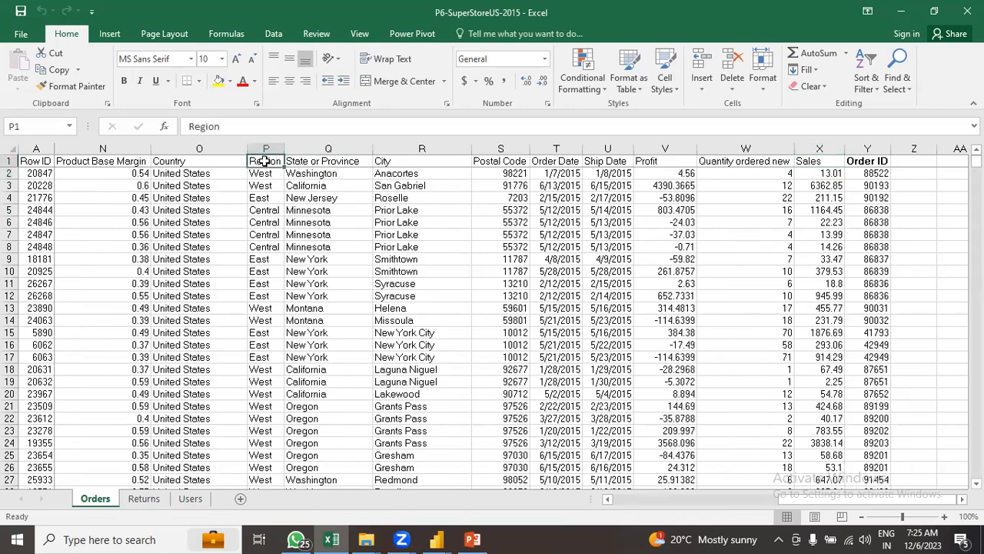
pyautogui.moveTo(264, 160); pyautogui.dragTo(270, 487)
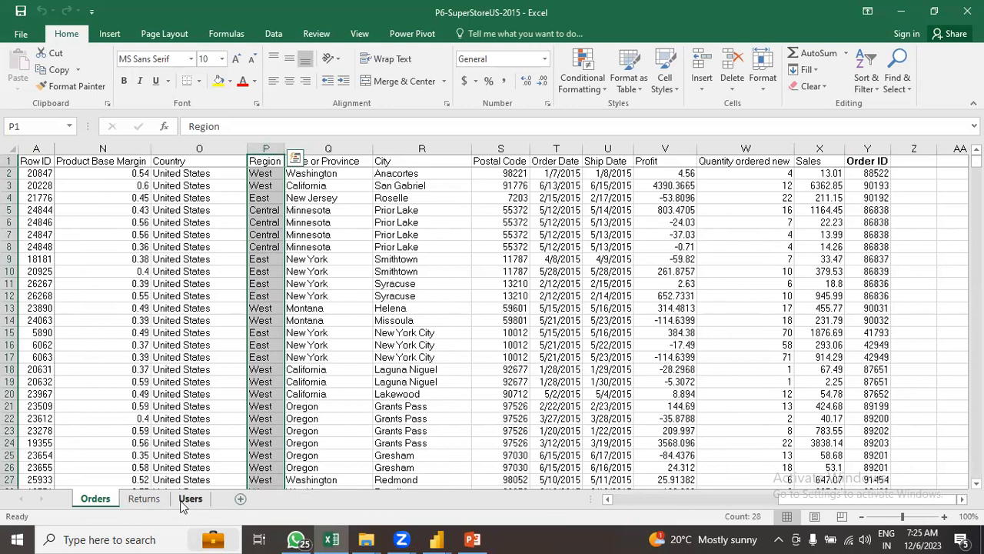
# Examine the four region entries on the Users sheet and go back to the Region column of the Orders sheet
pyautogui.click(190, 498)
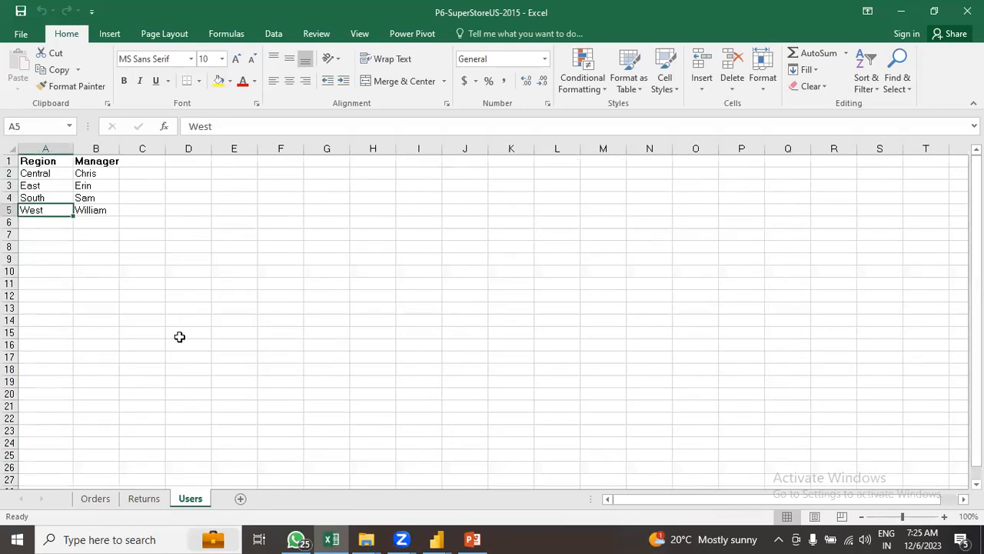
pyautogui.moveTo(45, 174); pyautogui.dragTo(36, 210)
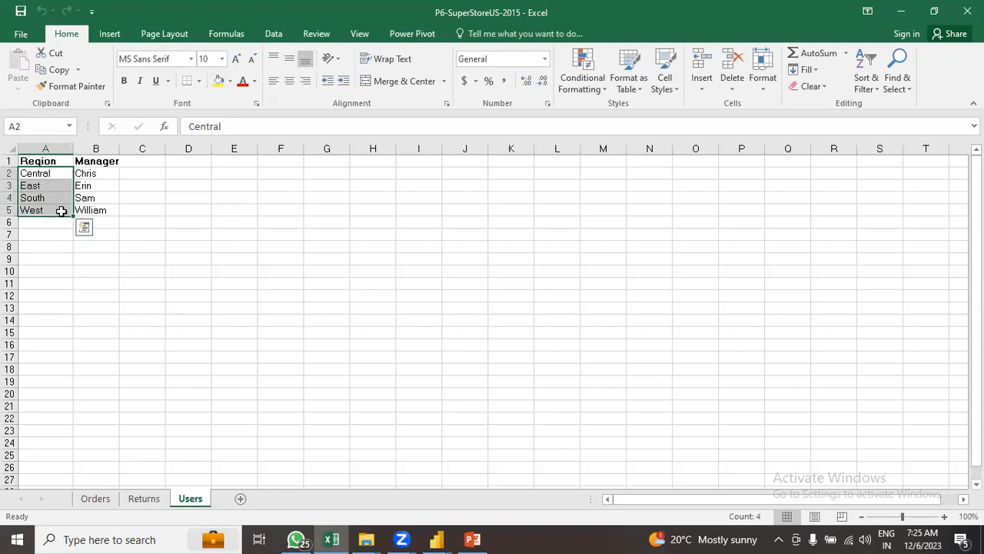
pyautogui.click(84, 270)
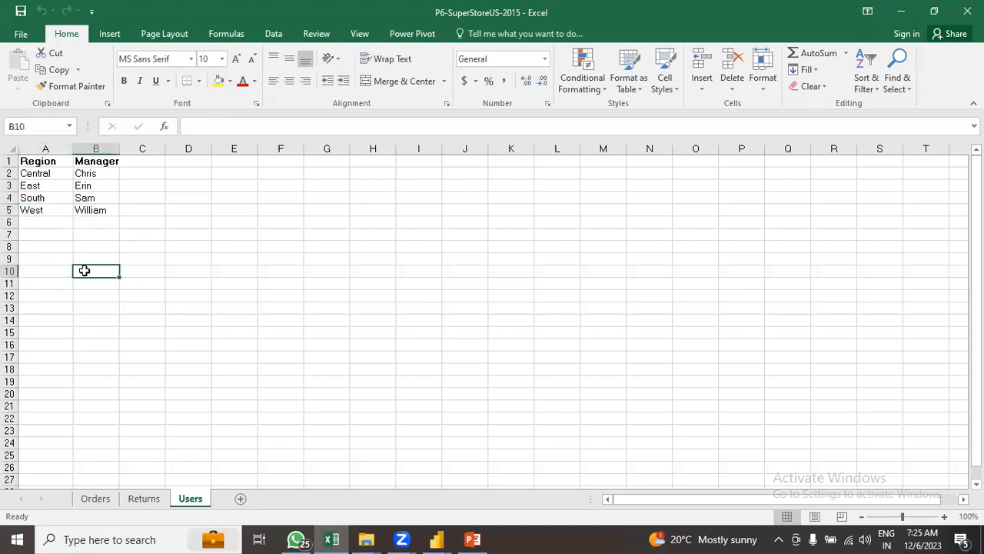
pyautogui.click(96, 498)
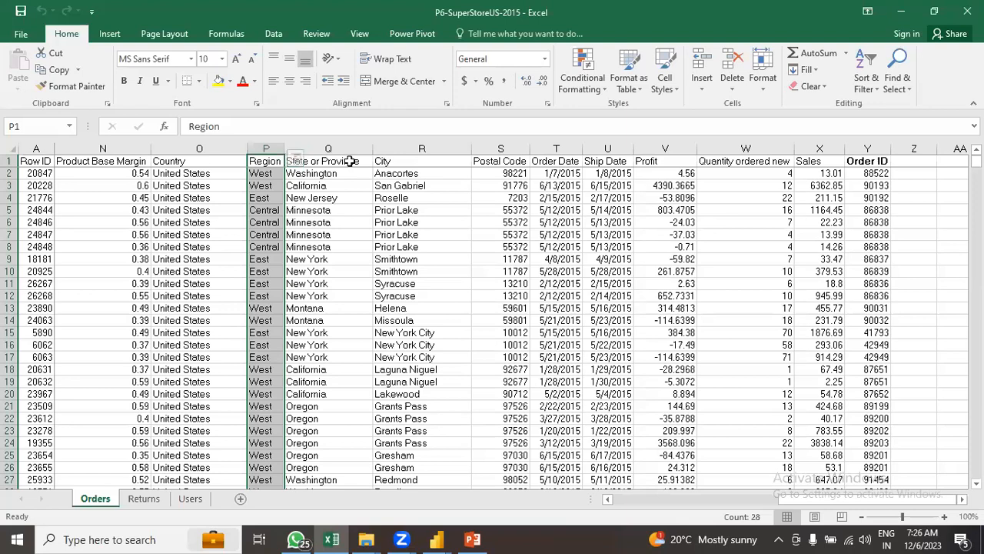
# Switch to the Power Query Editor window and examine the 2017 orders query's columns from OrderID through Delivery Date
pyautogui.hotkey('alt', 'Tab')
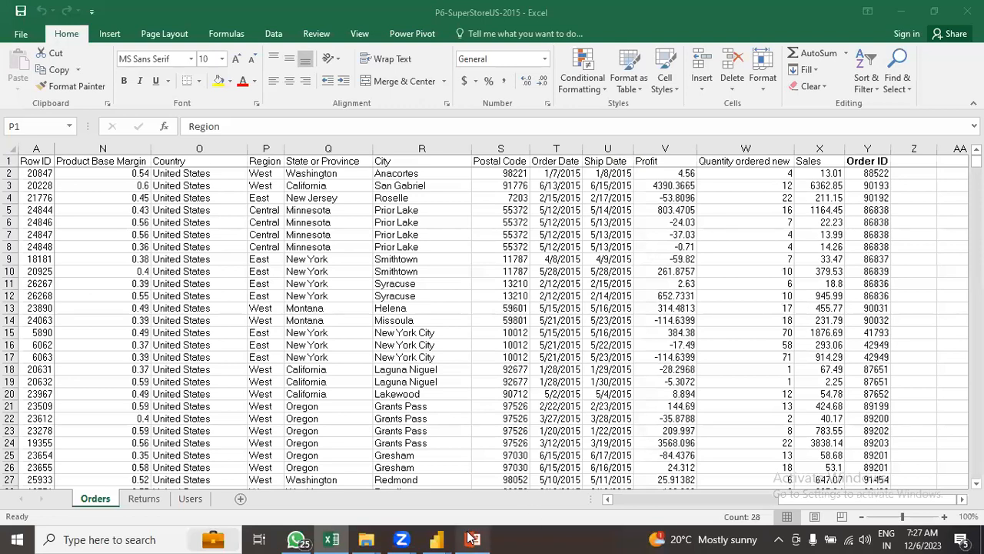
pyautogui.moveTo(444, 537)
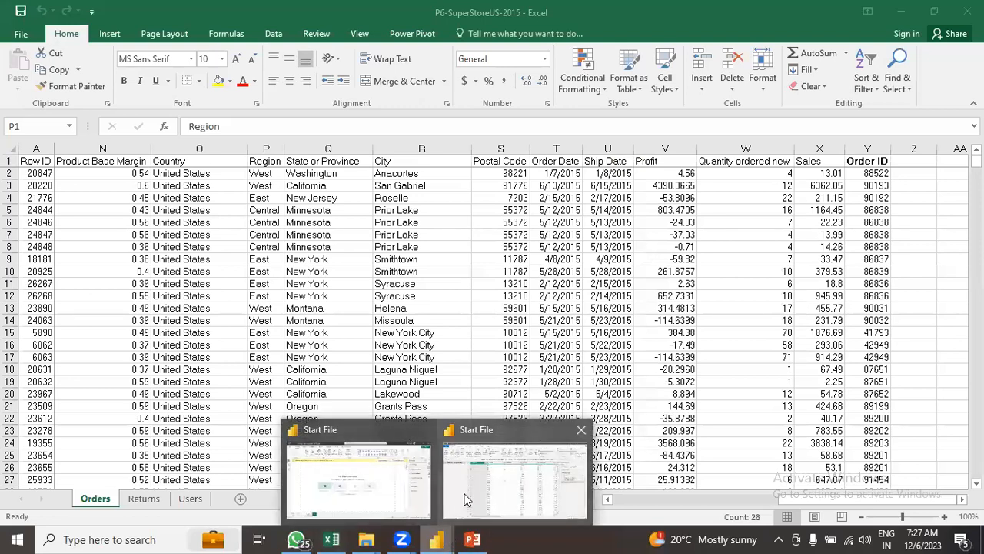
pyautogui.click(467, 489)
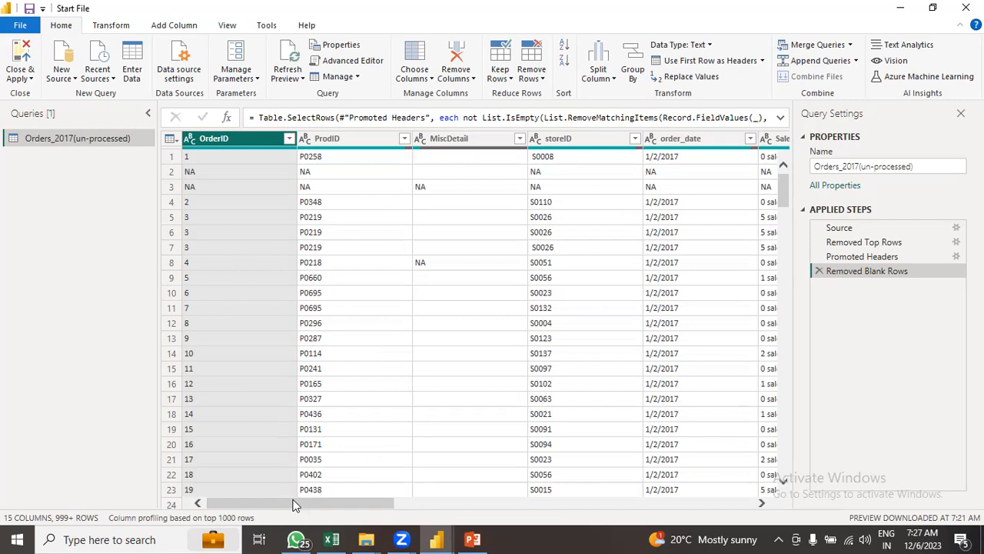
pyautogui.moveTo(292, 504); pyautogui.dragTo(248, 402)
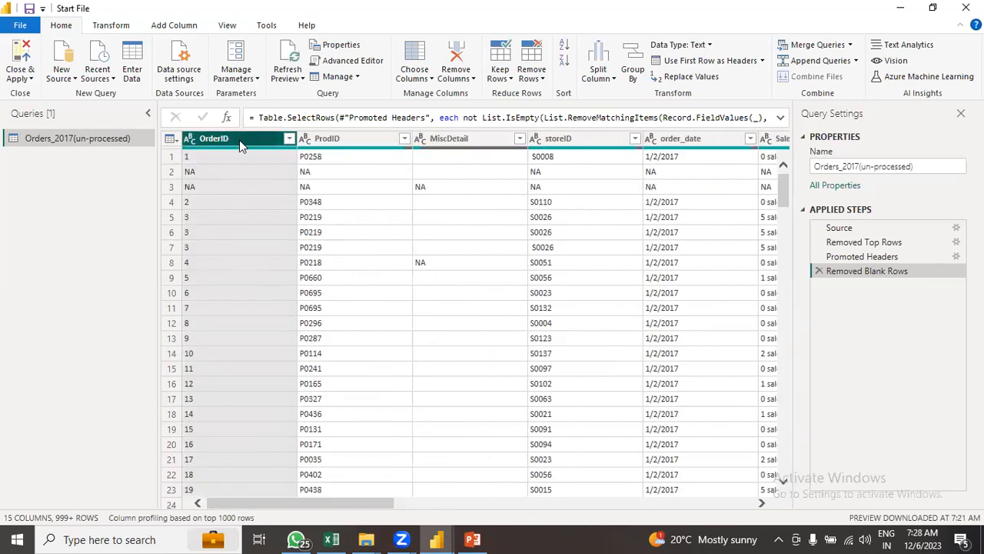
pyautogui.moveTo(359, 502); pyautogui.dragTo(482, 507)
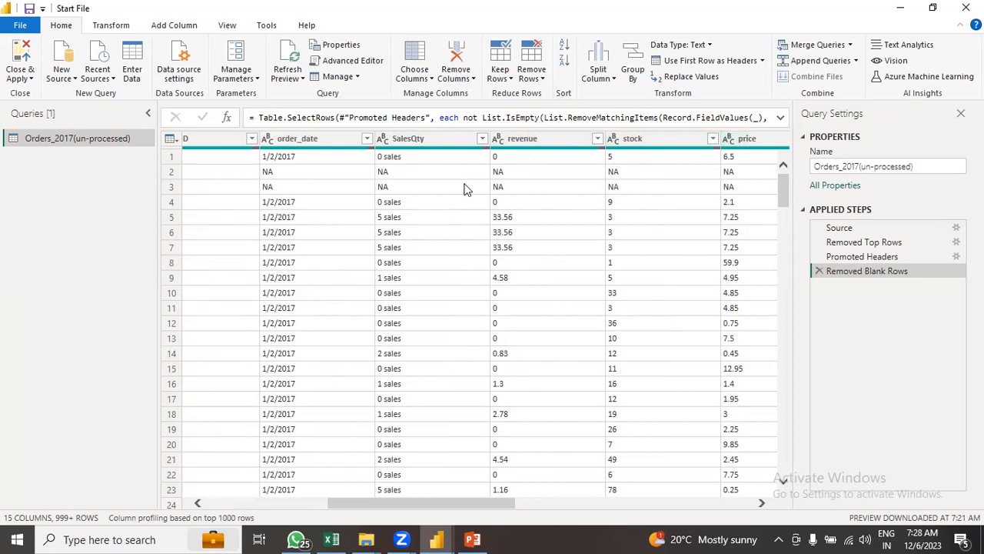
pyautogui.moveTo(485, 504); pyautogui.dragTo(279, 497)
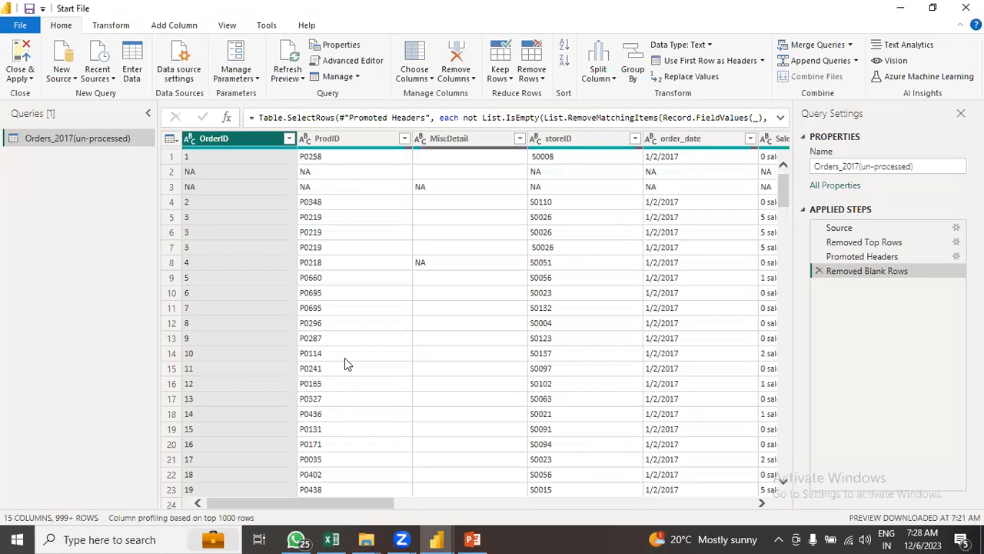
pyautogui.moveTo(342, 505)
pyautogui.mouseDown()
pyautogui.moveTo(744, 517)
pyautogui.moveTo(340, 516)
pyautogui.mouseUp()
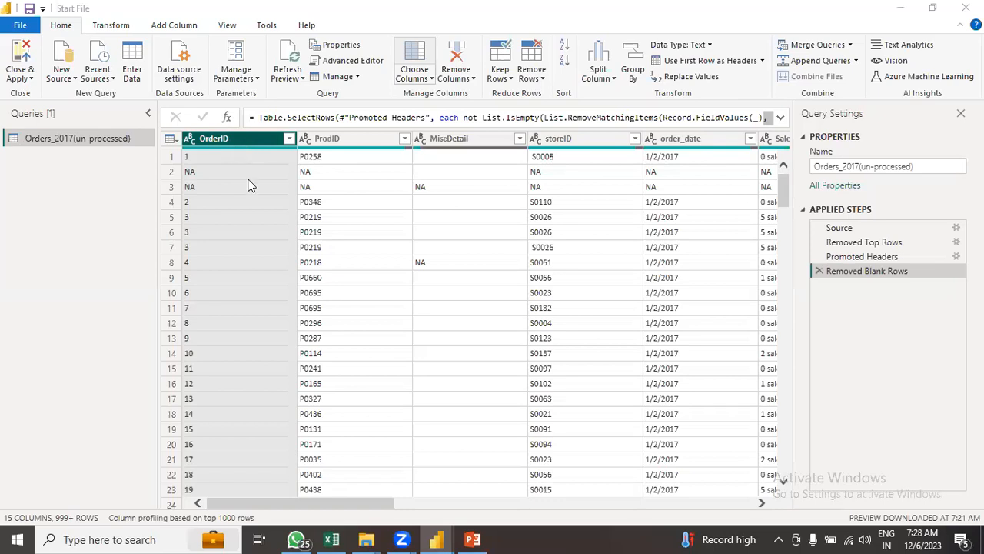
pyautogui.click(598, 505)
pyautogui.click(700, 509)
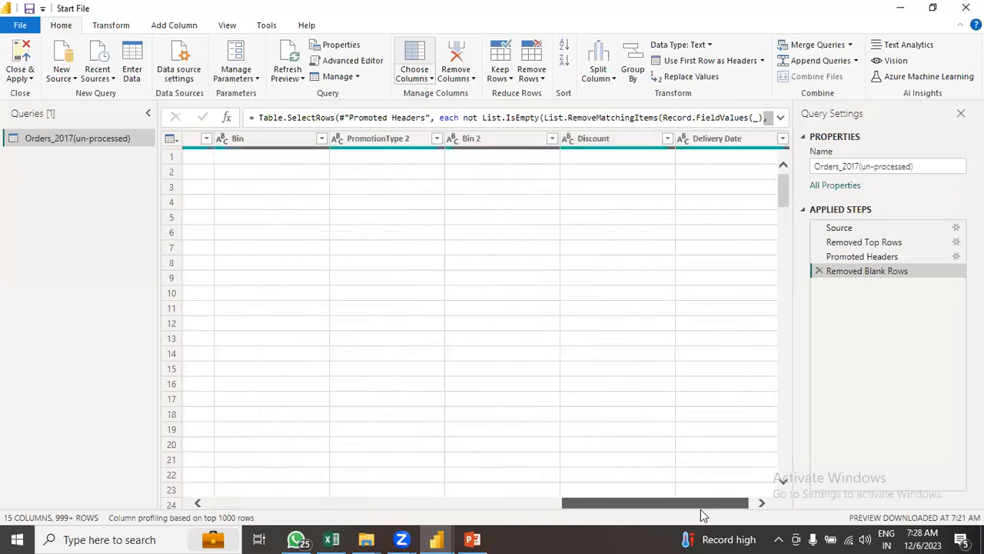
pyautogui.moveTo(628, 508); pyautogui.dragTo(282, 495)
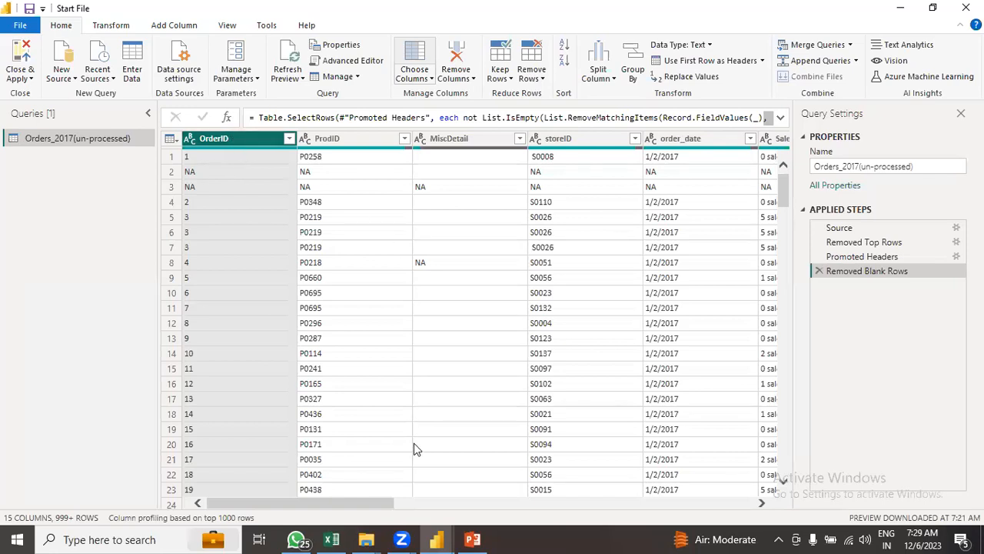
pyautogui.moveTo(385, 501); pyautogui.dragTo(355, 492)
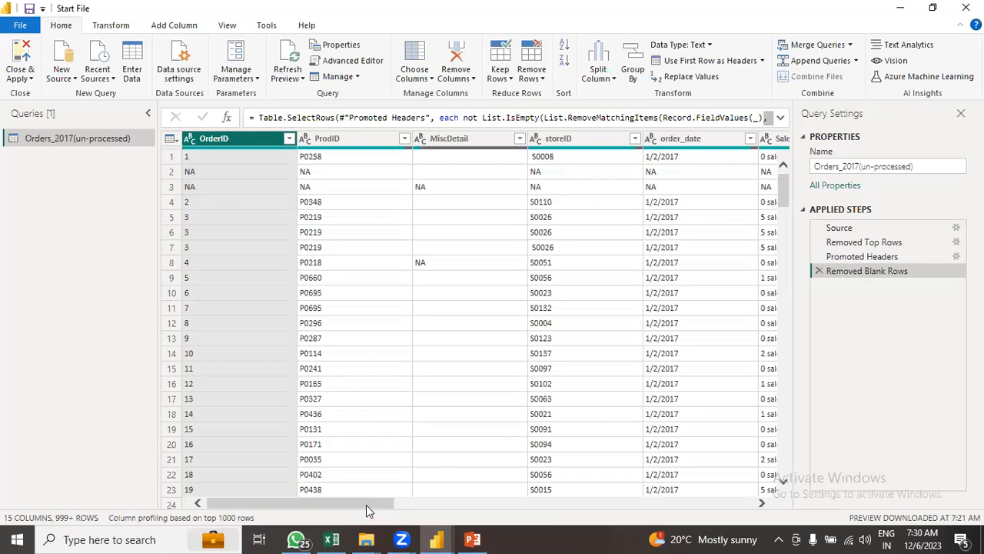
pyautogui.moveTo(366, 504); pyautogui.dragTo(260, 487)
# Load more OrderID filter values, exclude the NA entries from that column, and check the filtered rows
pyautogui.click(290, 139)
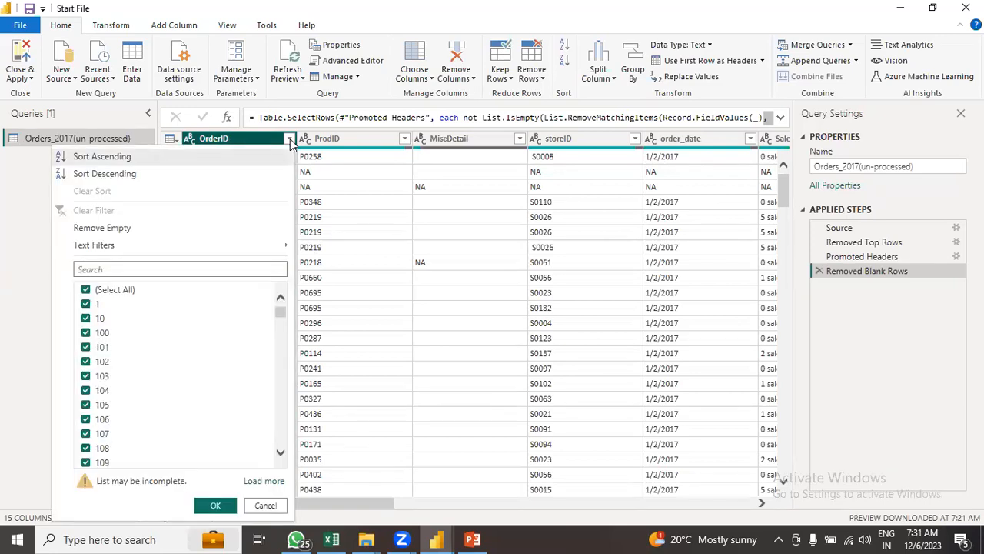
pyautogui.click(264, 481)
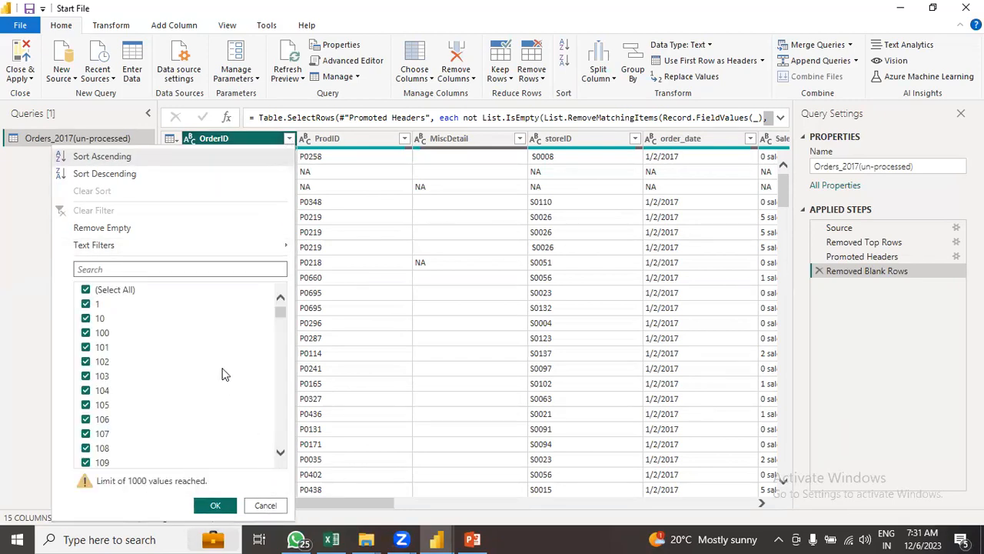
pyautogui.scroll(-7, 215, 376)
pyautogui.moveTo(282, 319); pyautogui.dragTo(278, 462)
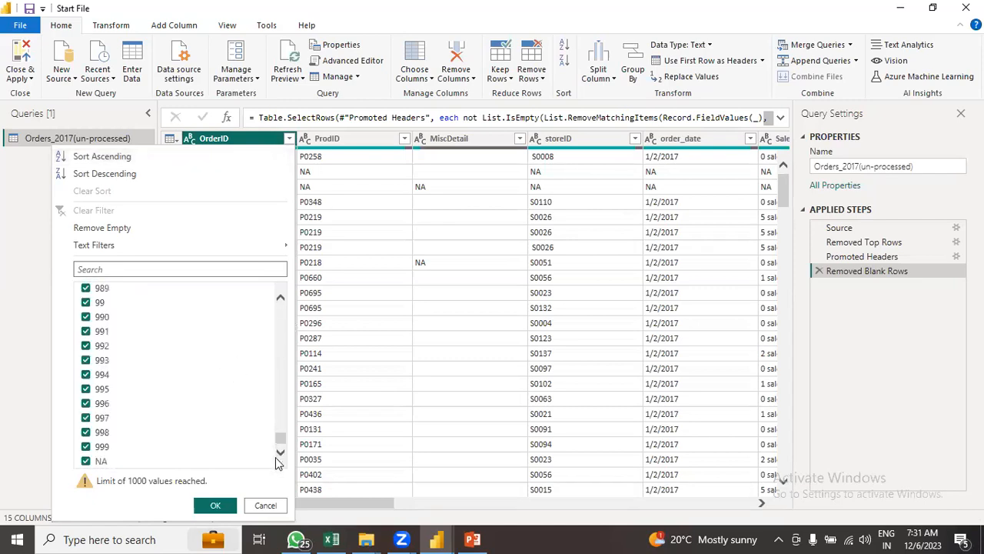
pyautogui.click(85, 461)
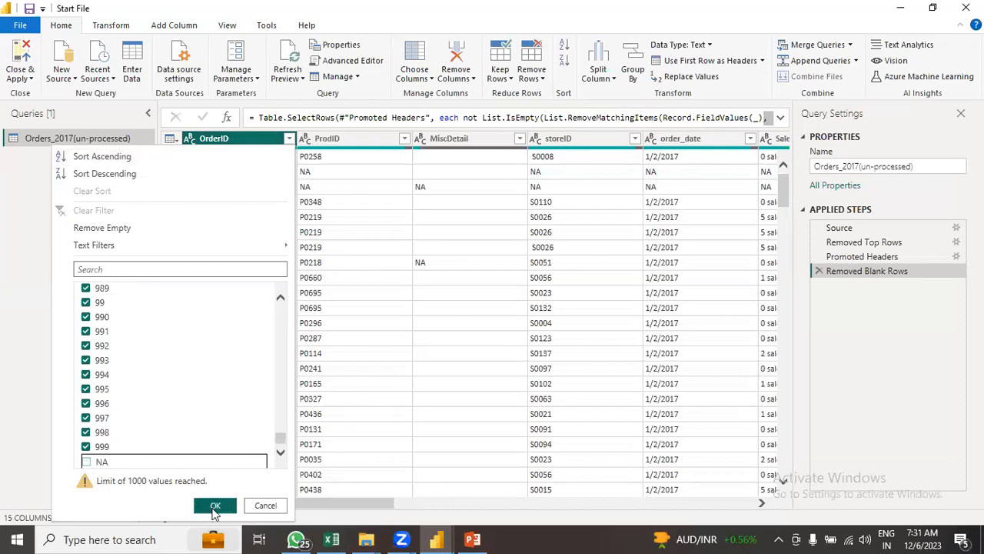
pyautogui.click(215, 507)
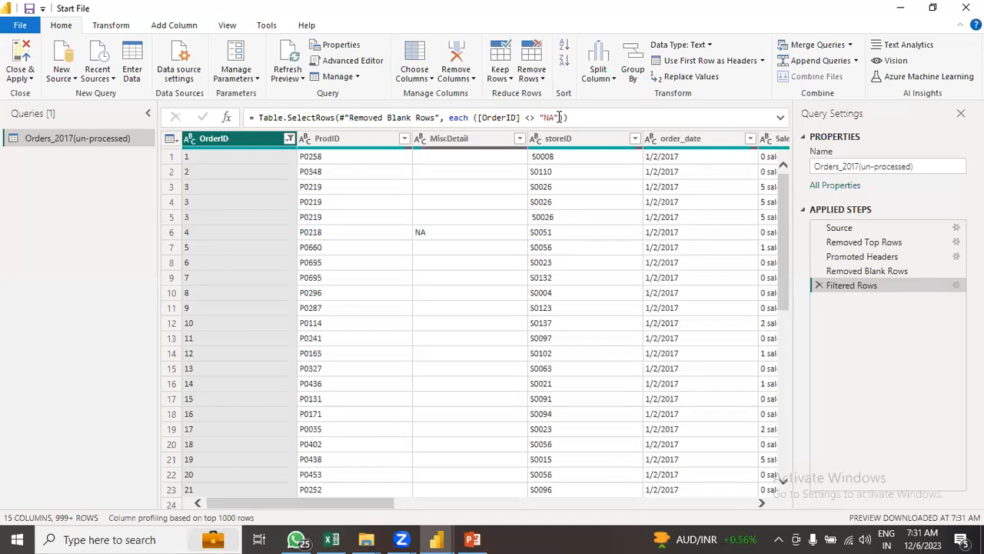
pyautogui.scroll(-10, 196, 307)
pyautogui.scroll(8, 200, 377)
pyautogui.scroll(3, 200, 391)
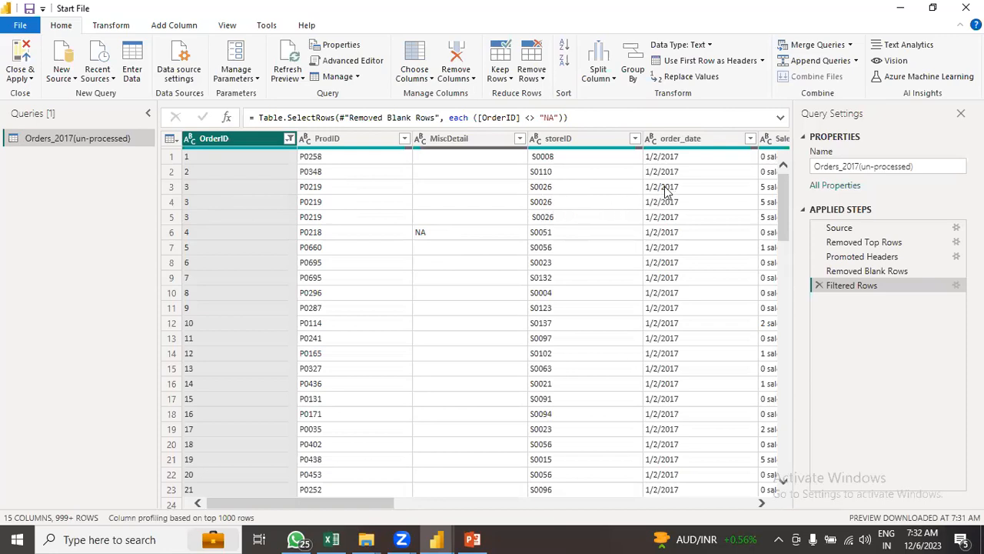
# Remove rows with duplicate OrderID values and look through the remaining order rows
pyautogui.moveTo(365, 504); pyautogui.dragTo(285, 478)
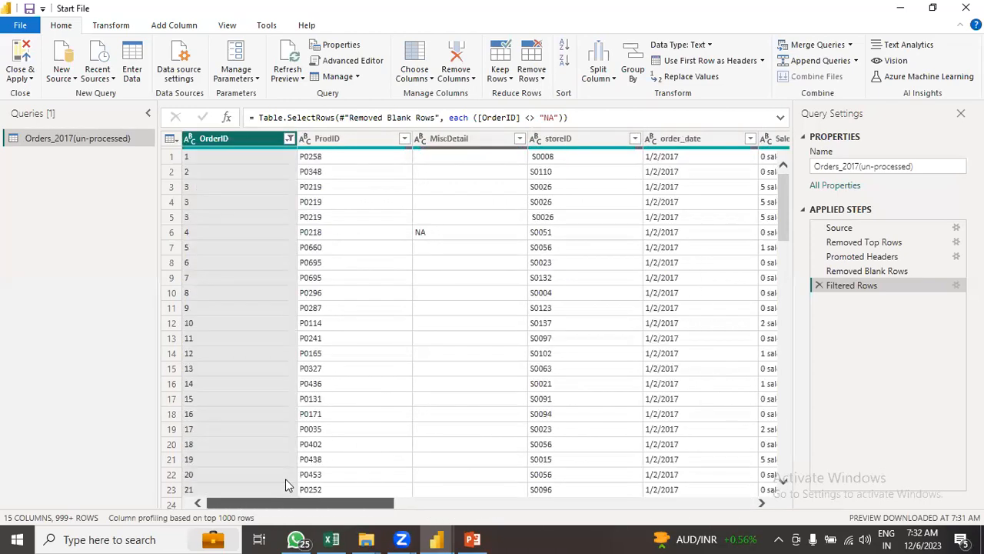
pyautogui.click(531, 78)
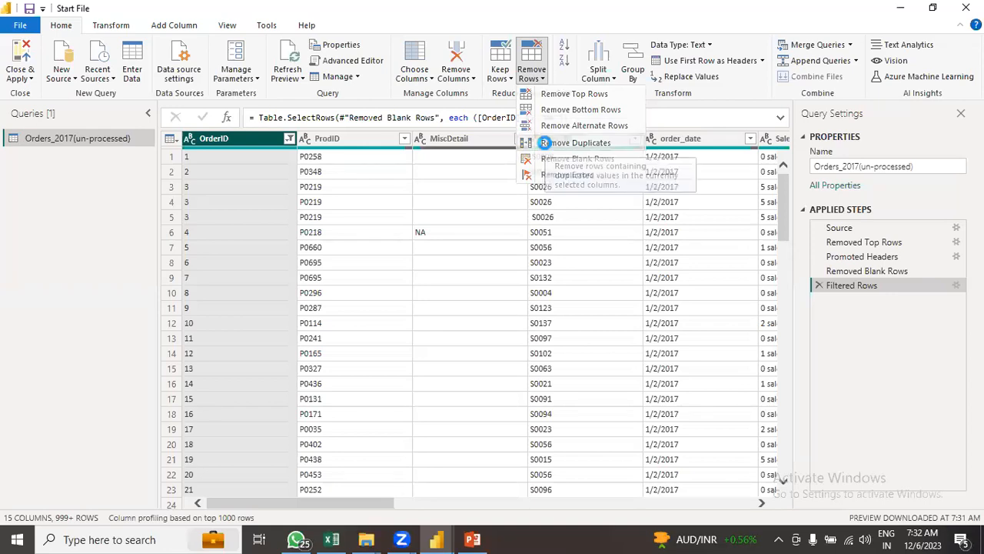
pyautogui.click(546, 145)
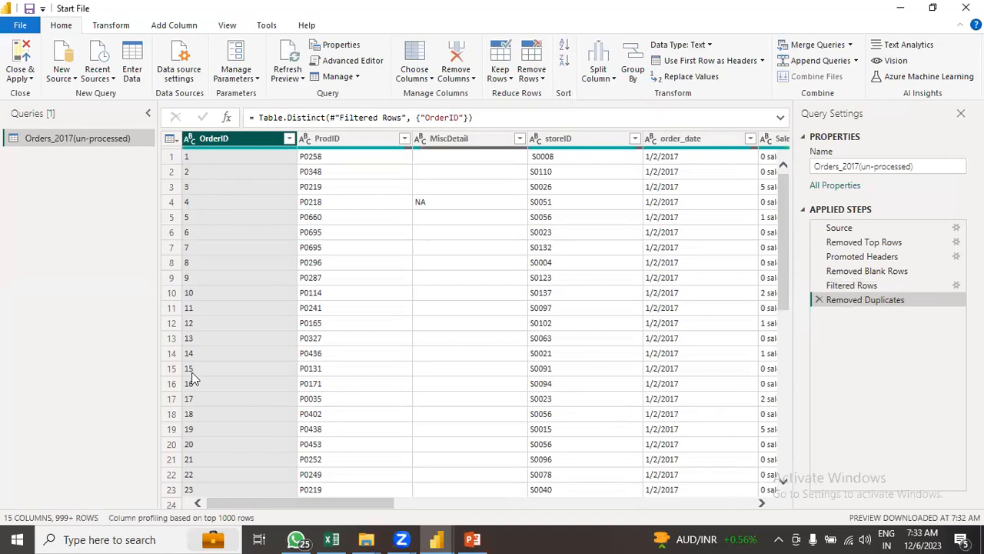
pyautogui.scroll(-6, 196, 364)
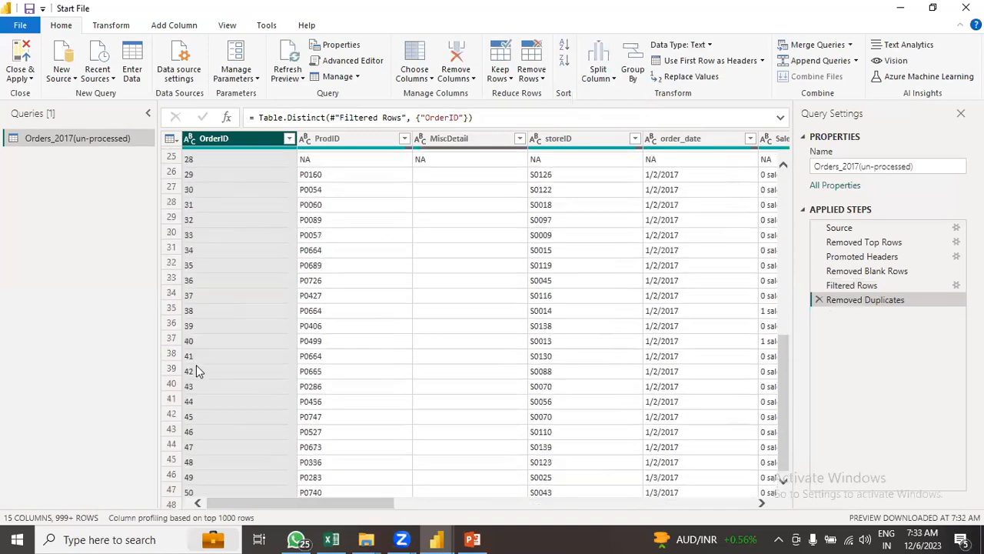
pyautogui.scroll(6, 196, 372)
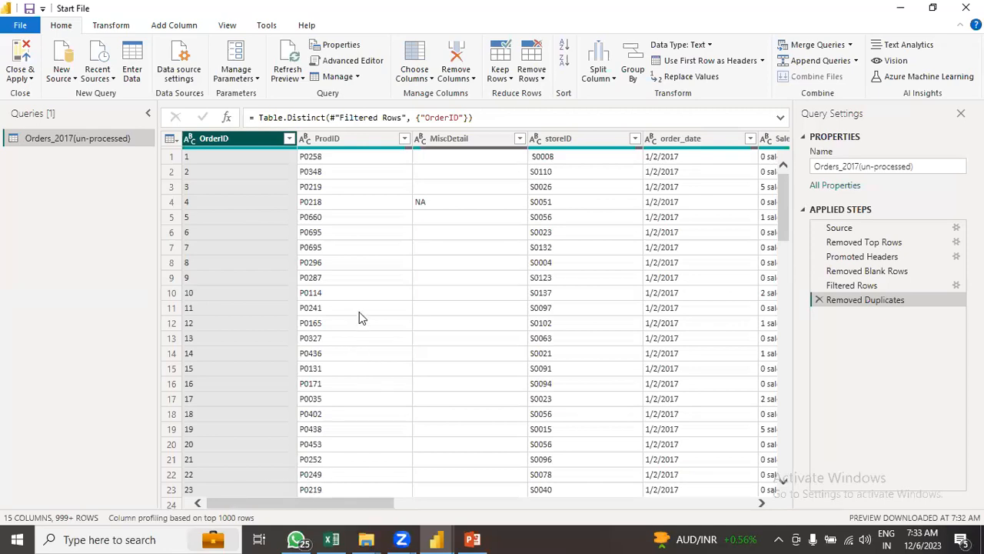
# Check the complete list of distinct values in the MiscDetail column without applying a filter
pyautogui.click(472, 145)
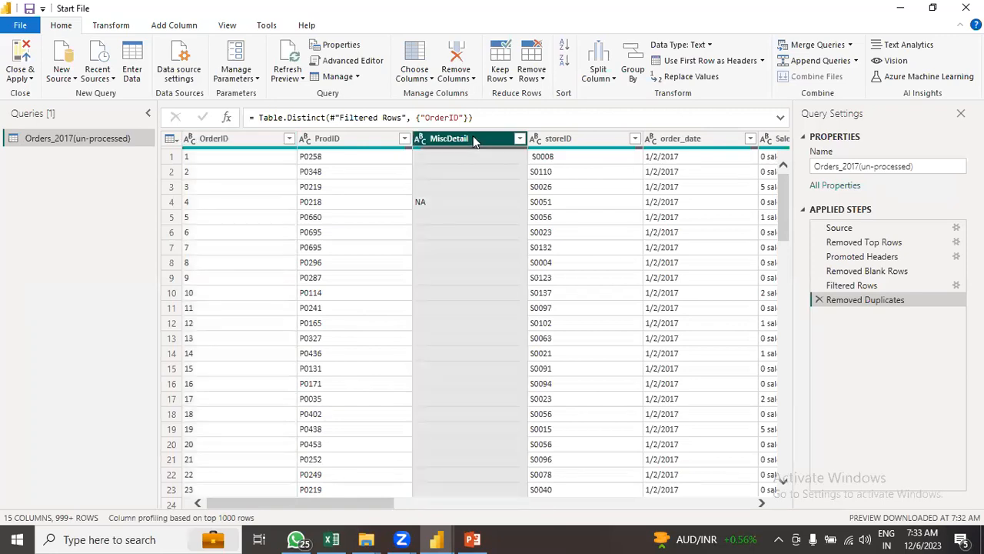
pyautogui.click(520, 140)
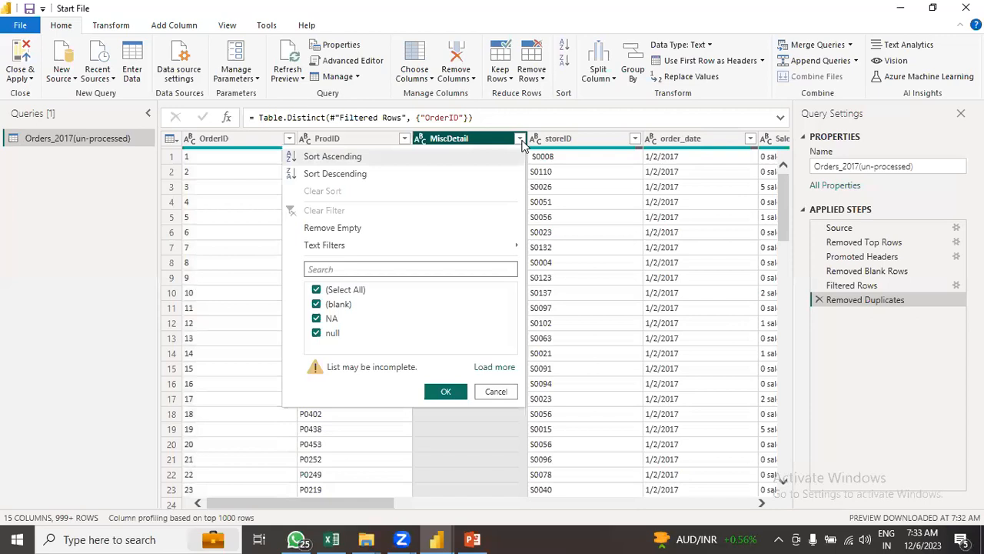
pyautogui.click(494, 368)
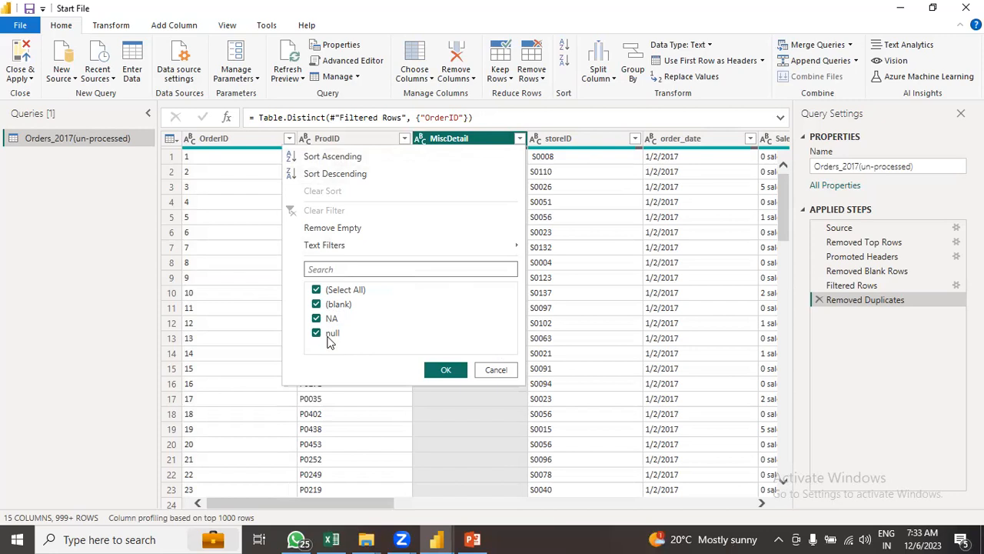
pyautogui.click(496, 372)
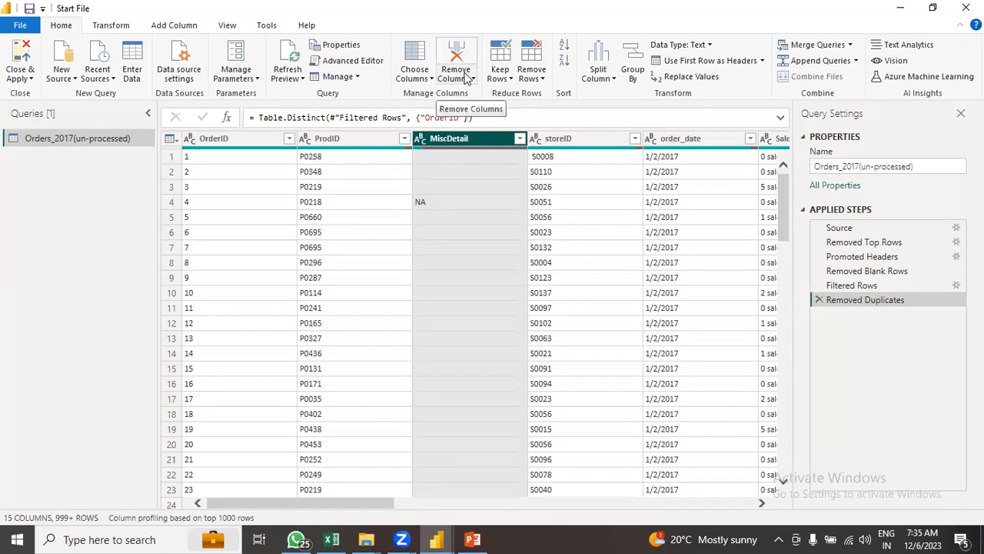
# Try removing the MiscDetail column, and delete the applied step for that removal
pyautogui.click(467, 78)
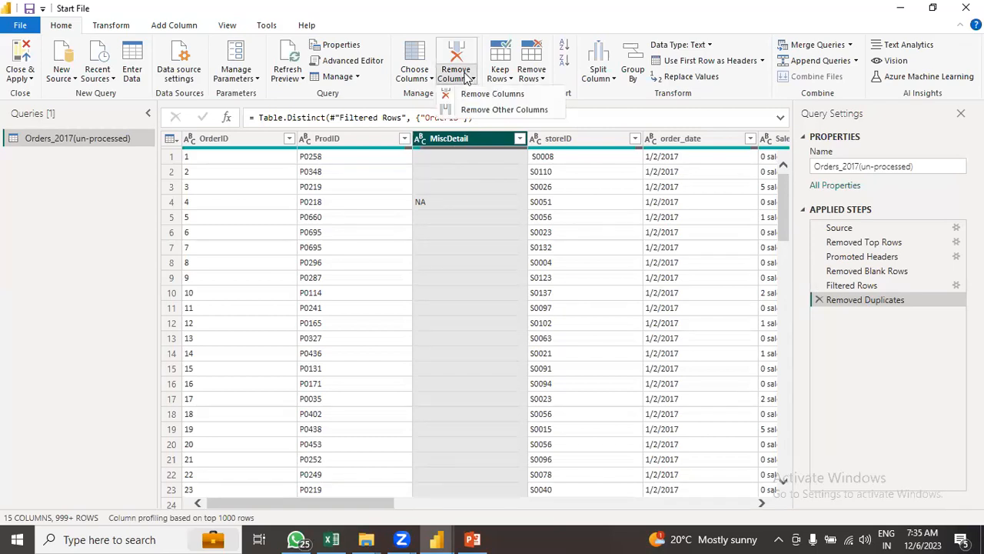
pyautogui.click(474, 94)
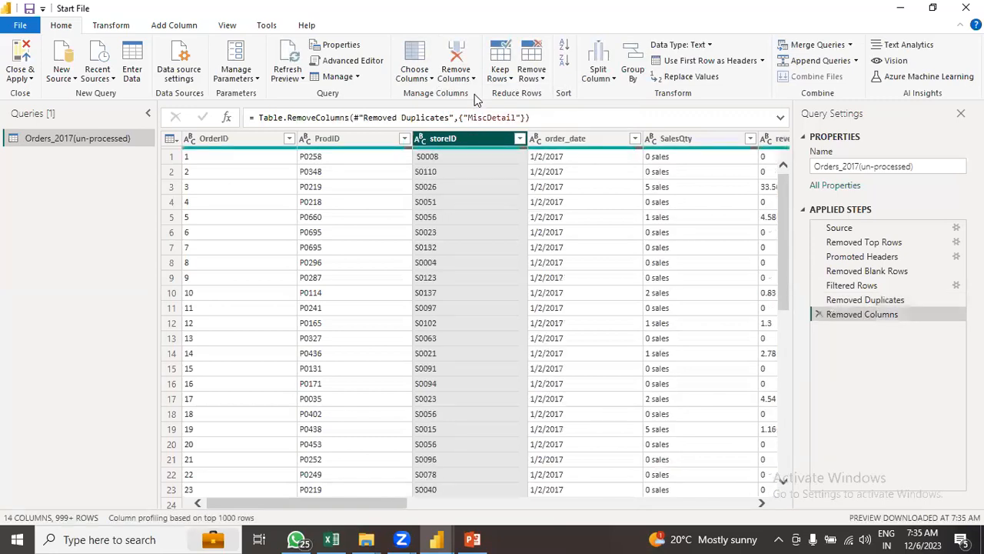
pyautogui.click(819, 315)
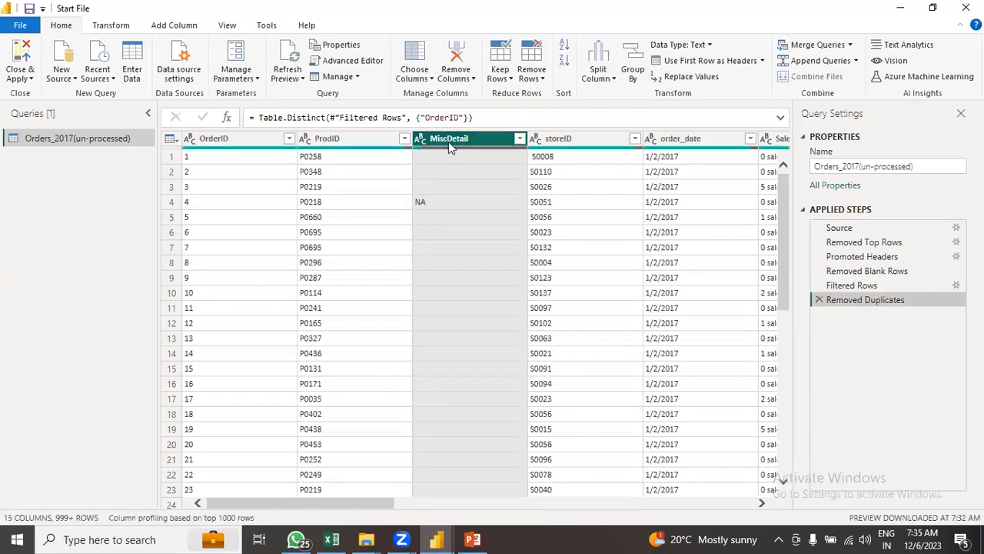
# Try keeping only the MiscDetail, OrderID, ProdID and storeID columns by removing all others, and delete that applied step
pyautogui.click(454, 80)
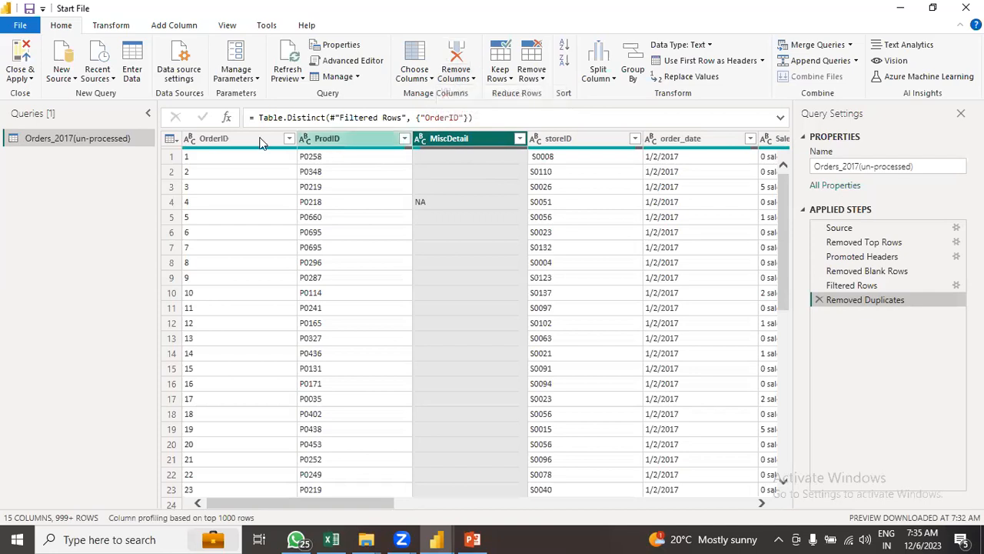
pyautogui.keyDown('ctrl'); pyautogui.click(228, 140); pyautogui.keyUp('ctrl')
pyautogui.keyDown('ctrl'); pyautogui.click(319, 144); pyautogui.keyUp('ctrl')
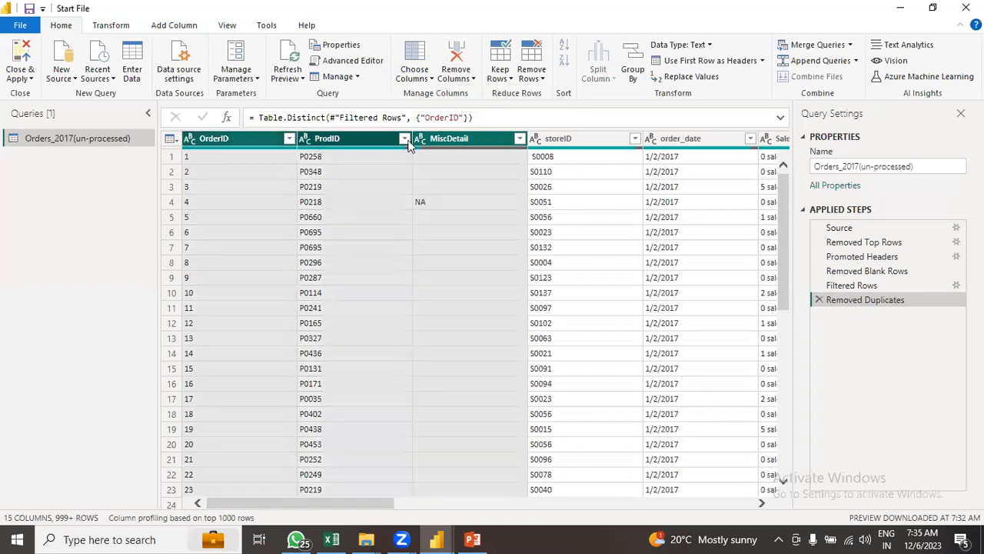
pyautogui.keyDown('ctrl'); pyautogui.click(559, 144); pyautogui.keyUp('ctrl')
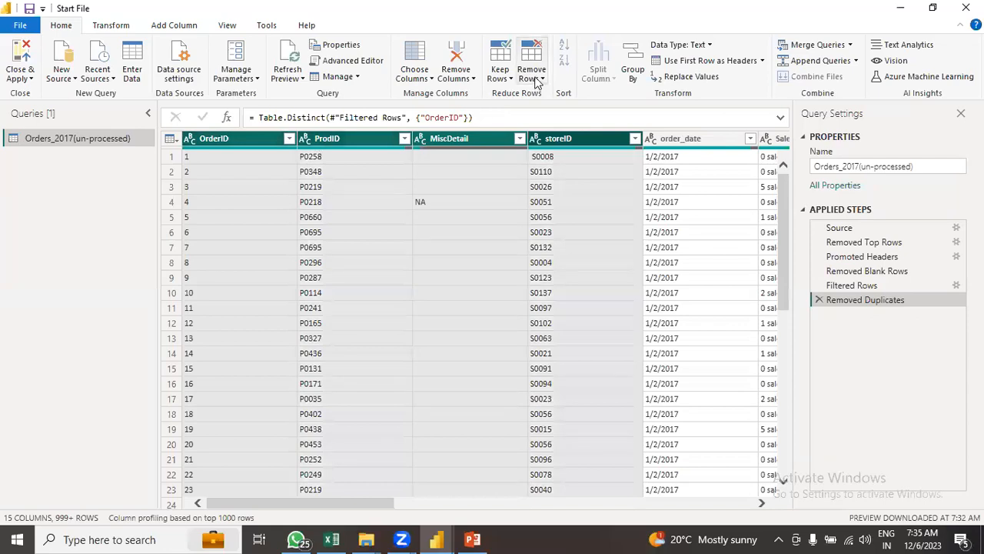
pyautogui.click(450, 78)
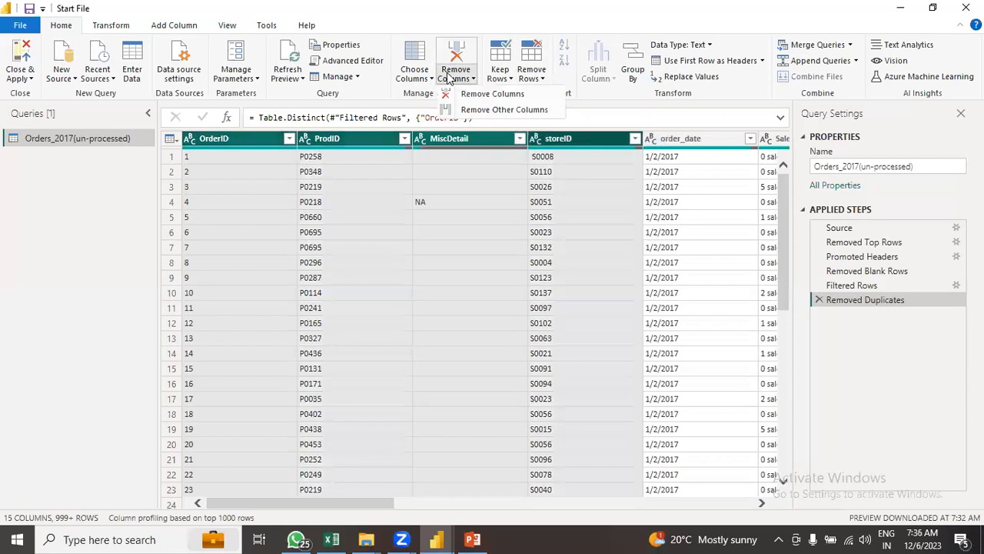
pyautogui.click(470, 110)
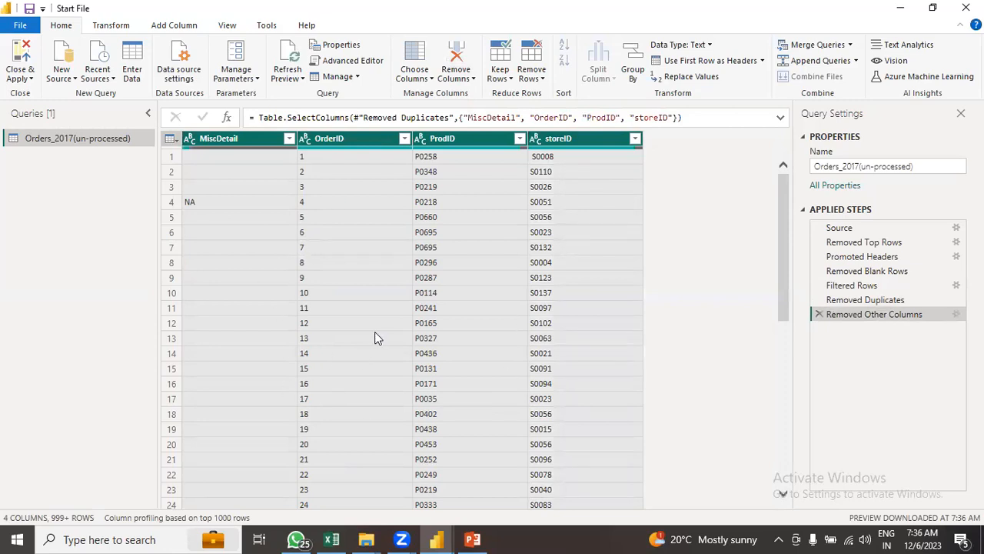
pyautogui.click(819, 314)
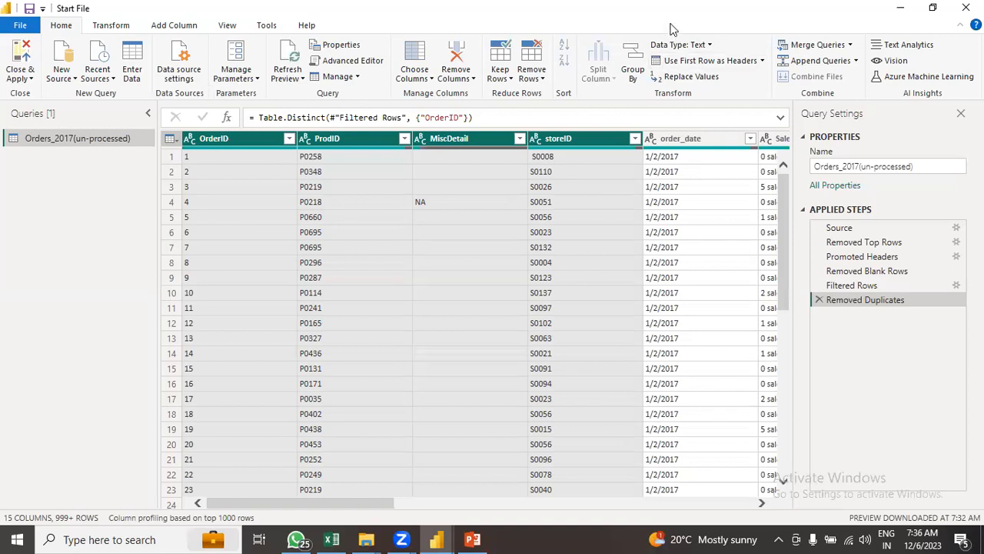
# Try excluding order_date, revenue, price, PromotionType 2 and Delivery Date with Choose Columns, and delete that applied step
pyautogui.click(417, 80)
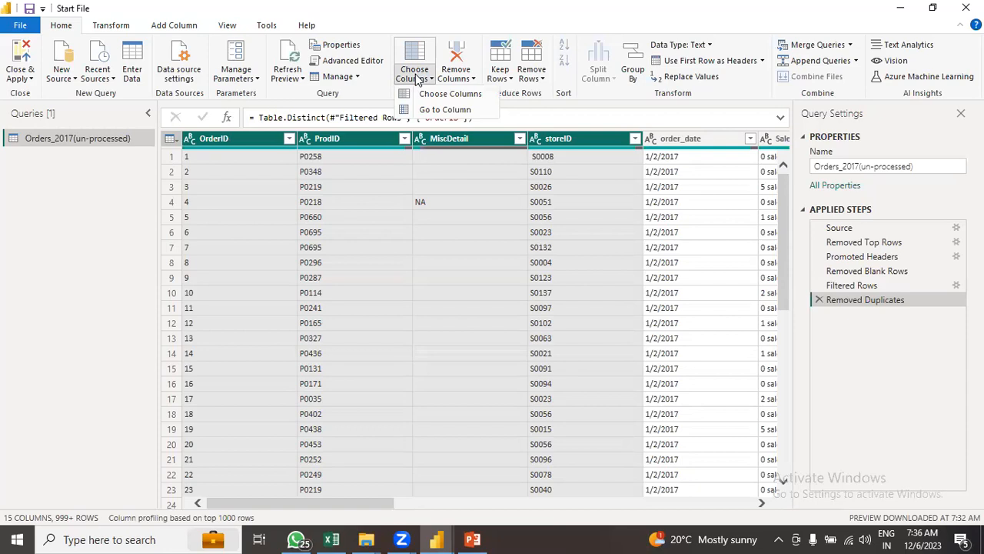
pyautogui.click(449, 94)
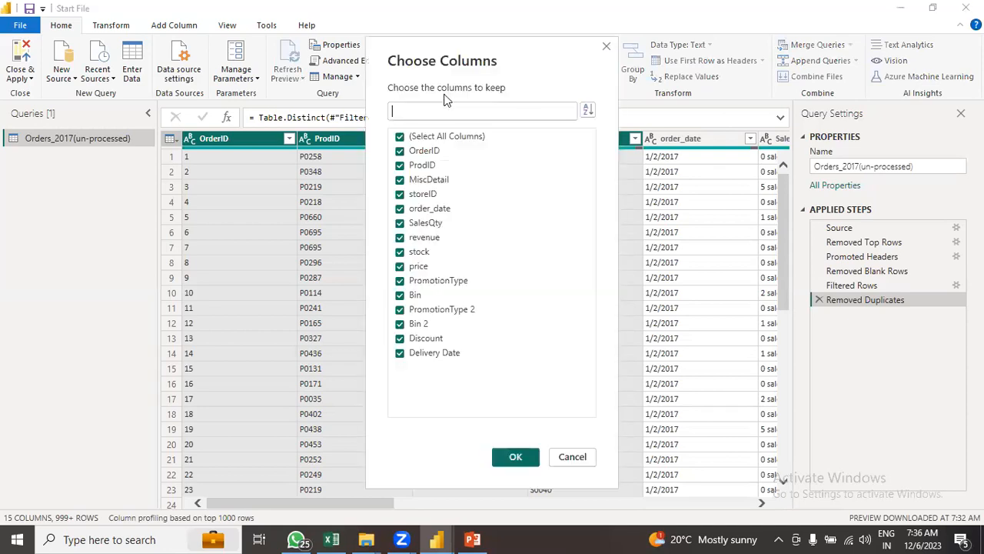
pyautogui.click(400, 208)
pyautogui.click(400, 237)
pyautogui.click(399, 266)
pyautogui.click(399, 309)
pyautogui.click(399, 352)
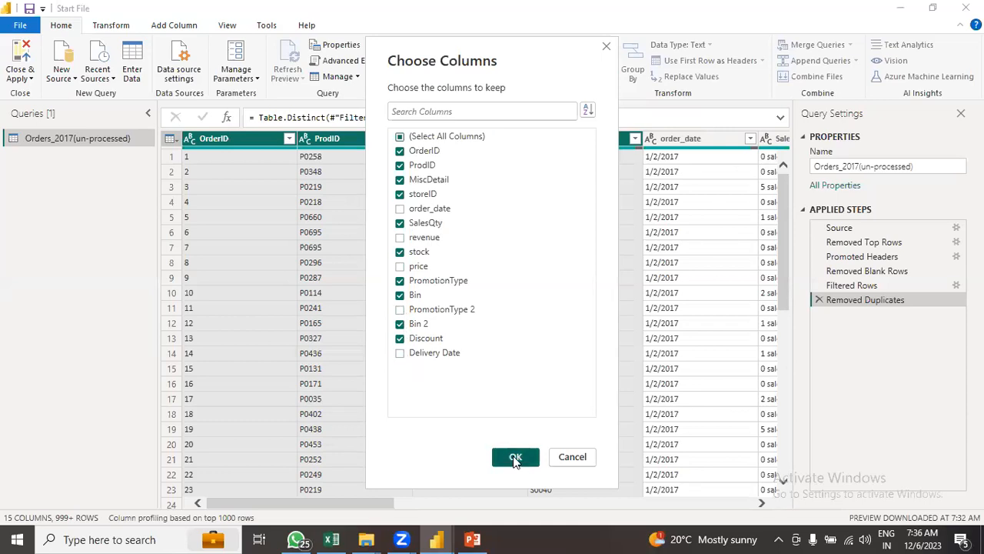
pyautogui.click(515, 458)
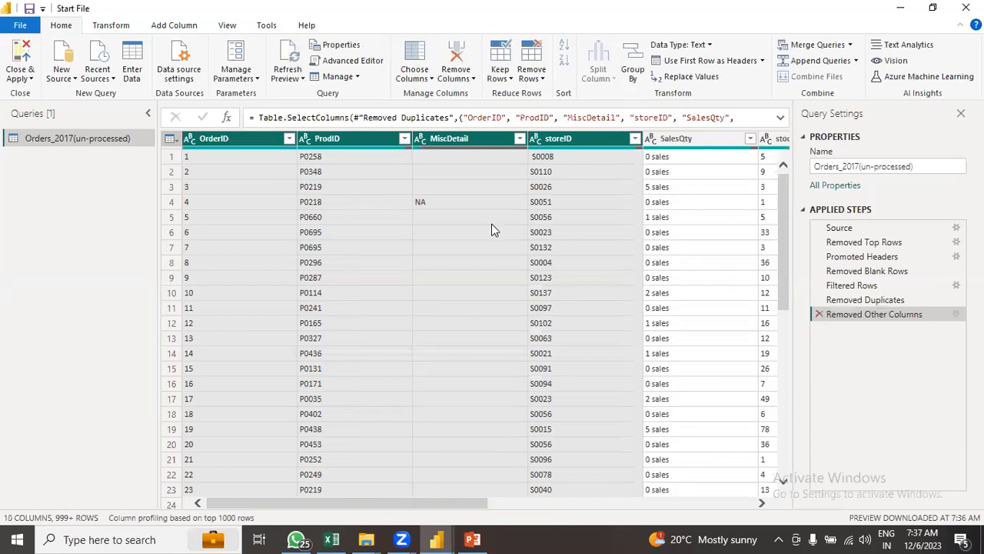
pyautogui.click(819, 315)
# Remove the MiscDetail column and look through the remaining order rows
pyautogui.click(449, 139)
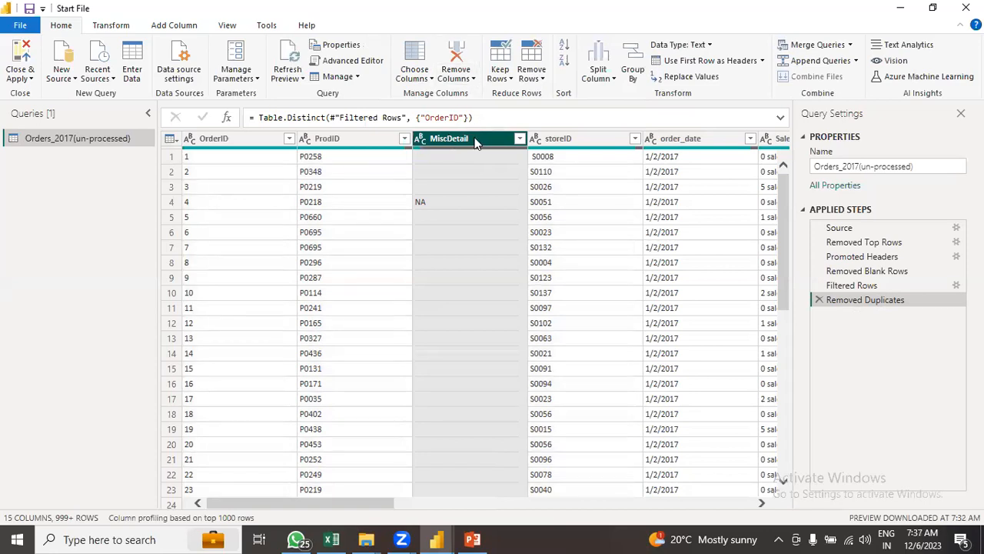
pyautogui.click(457, 81)
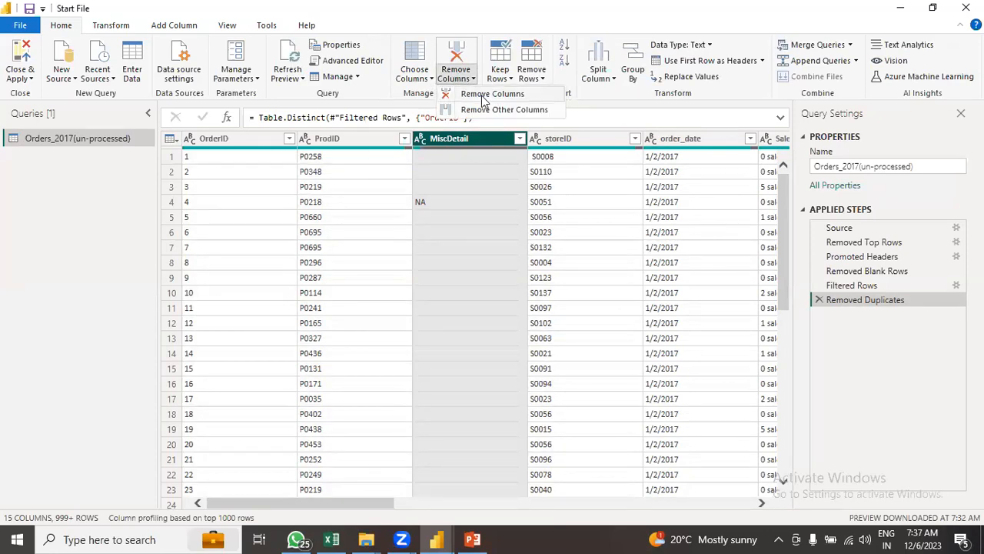
pyautogui.click(482, 96)
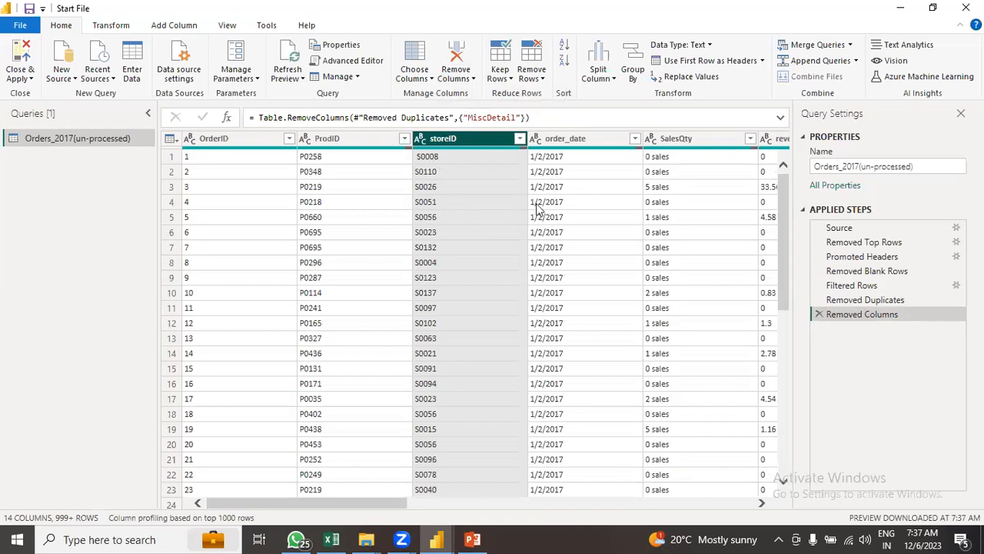
pyautogui.scroll(-5, 465, 343)
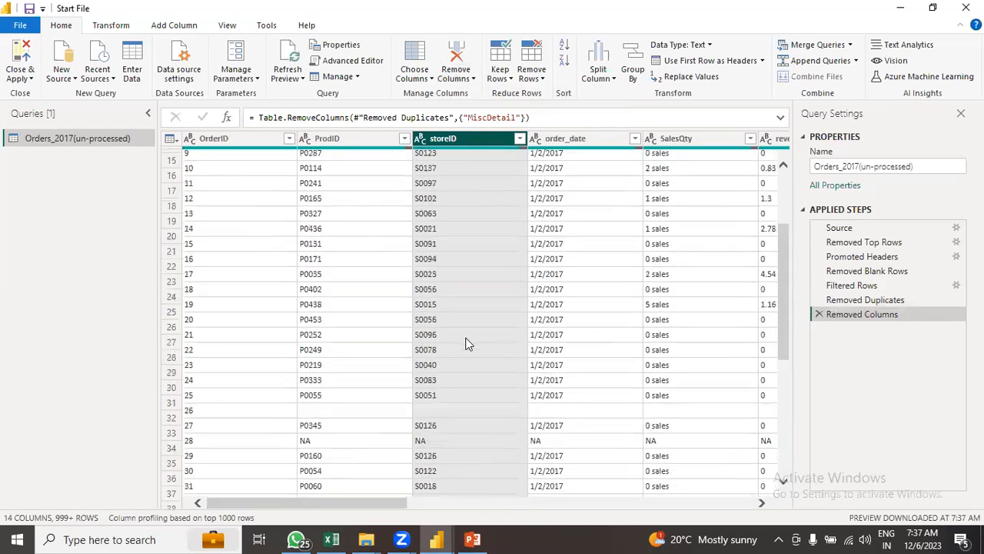
pyautogui.scroll(5, 465, 343)
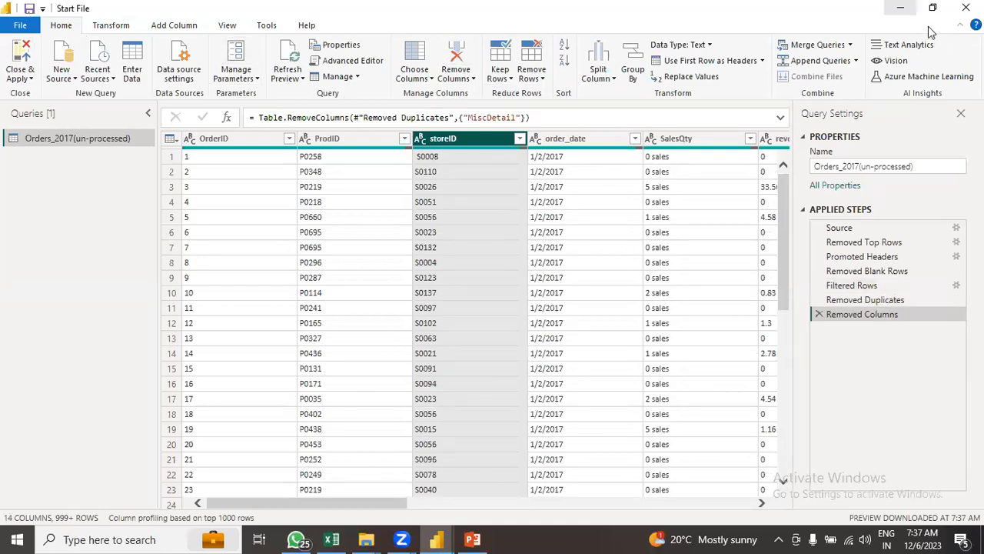
# Review the global Data Load options for type detection in the Power BI Desktop report window, and leave them without changes
pyautogui.click(900, 7)
pyautogui.click(900, 10)
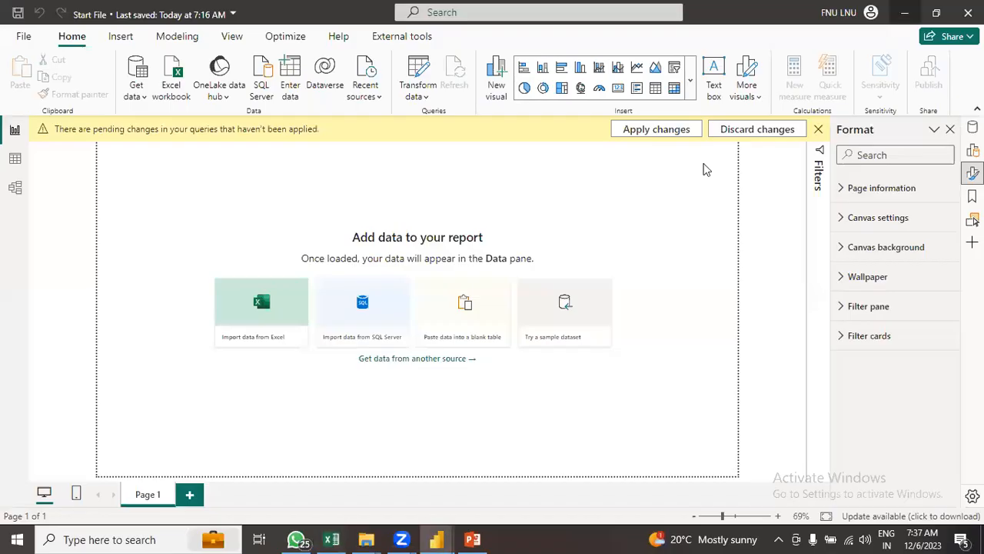
pyautogui.click(15, 36)
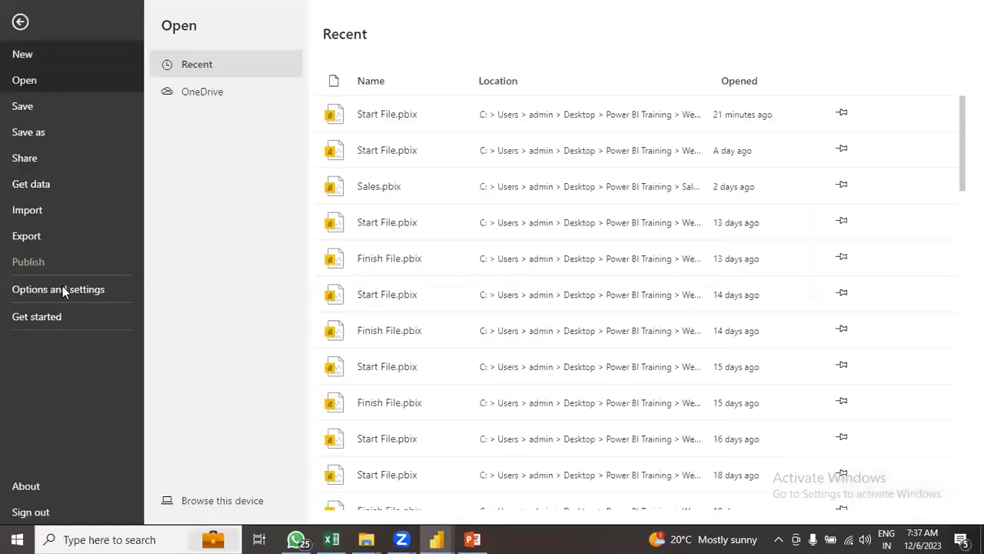
pyautogui.click(62, 285)
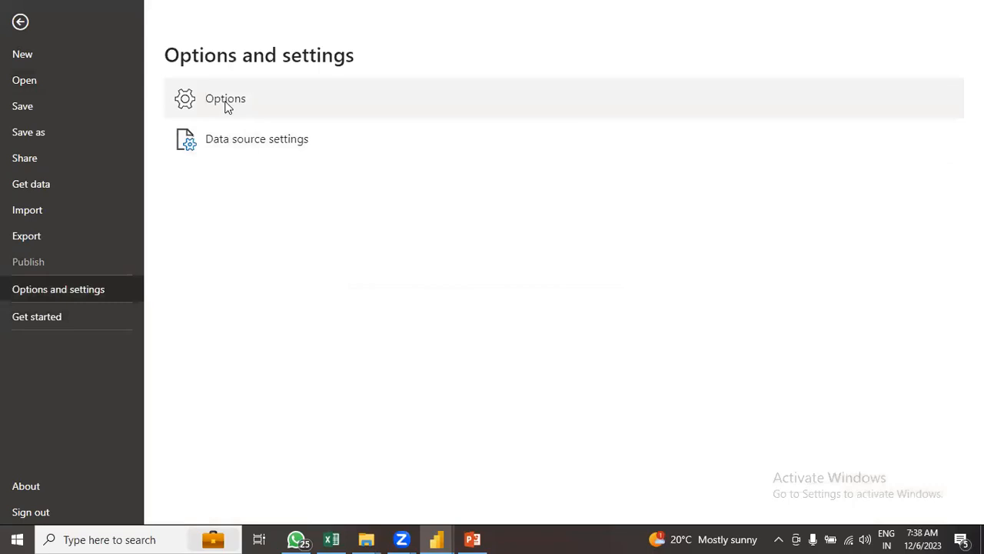
pyautogui.click(225, 104)
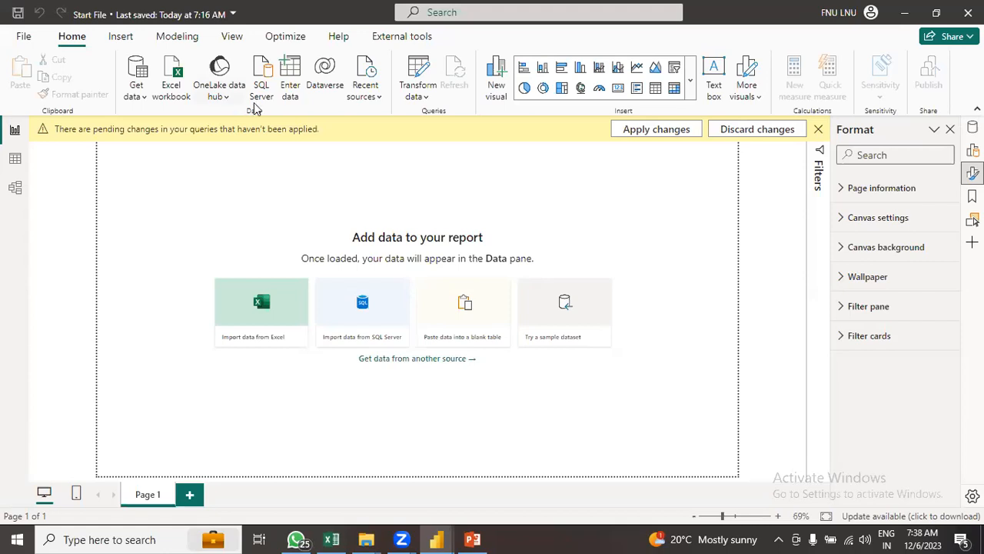
pyautogui.scroll(-3, 262, 262)
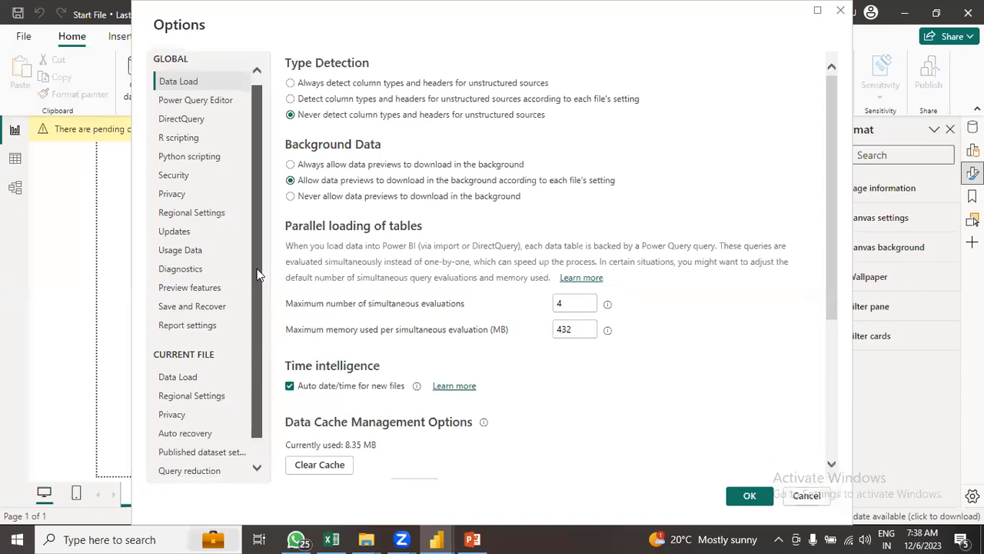
pyautogui.scroll(2, 255, 301)
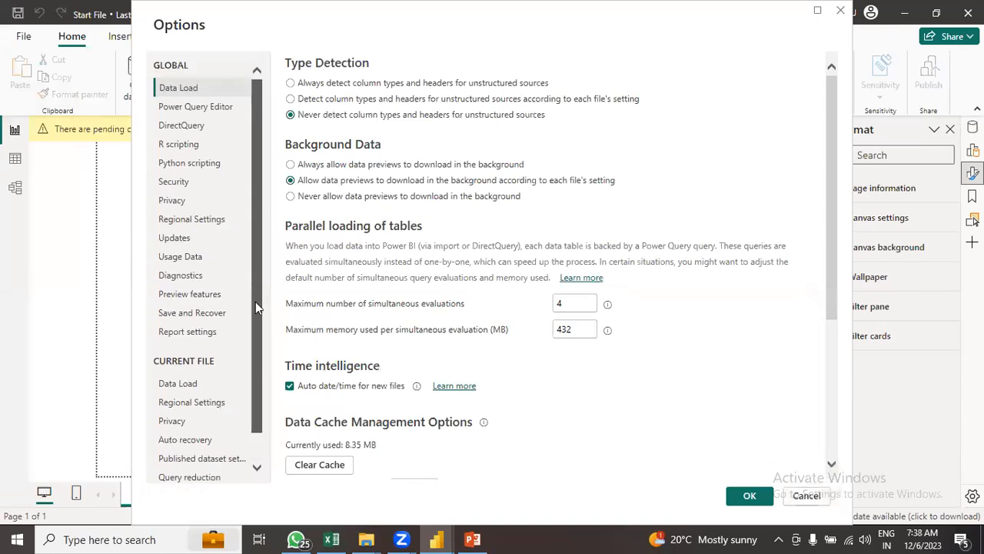
pyautogui.scroll(-2, 255, 320)
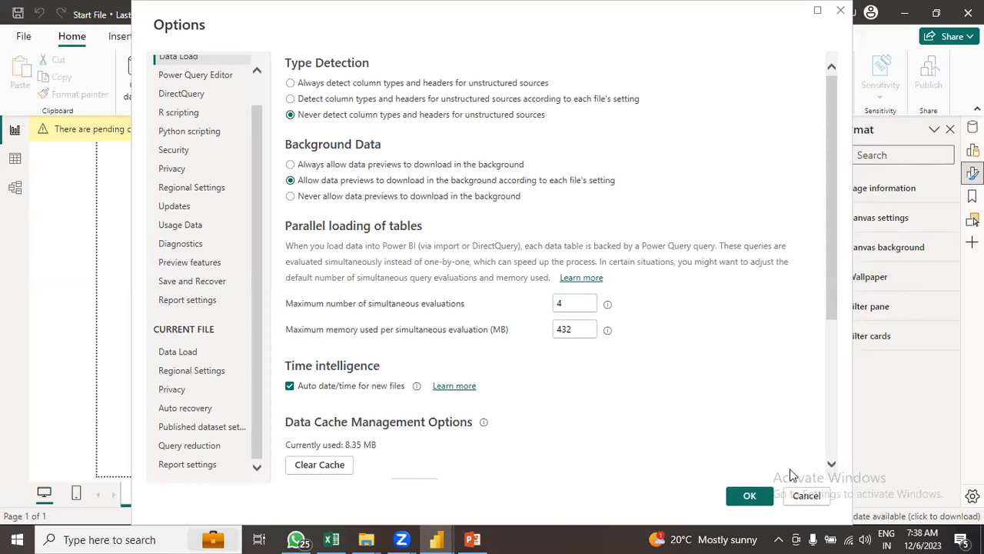
pyautogui.click(804, 497)
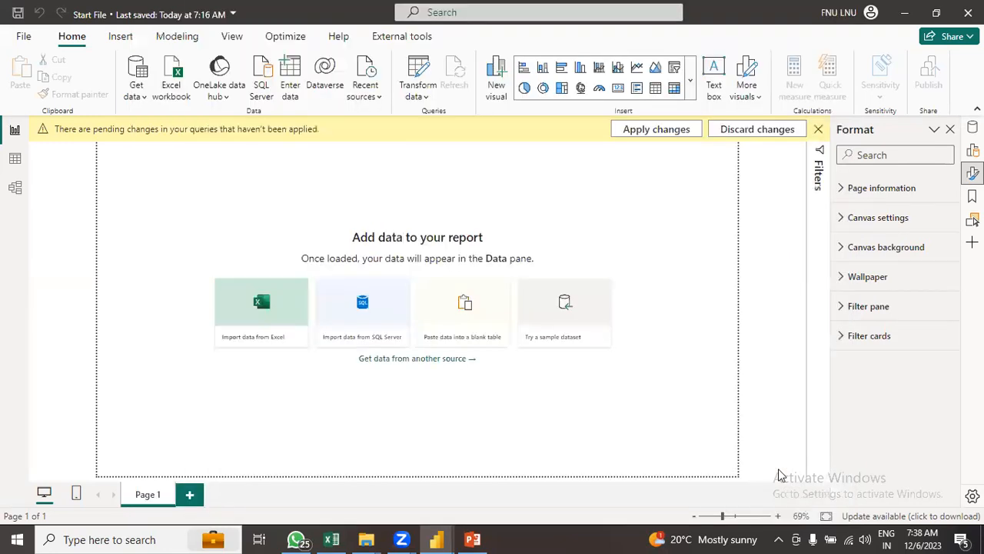
# Switch back to Power Query Editor and rename the storeID column as StoreID
pyautogui.moveTo(439, 538)
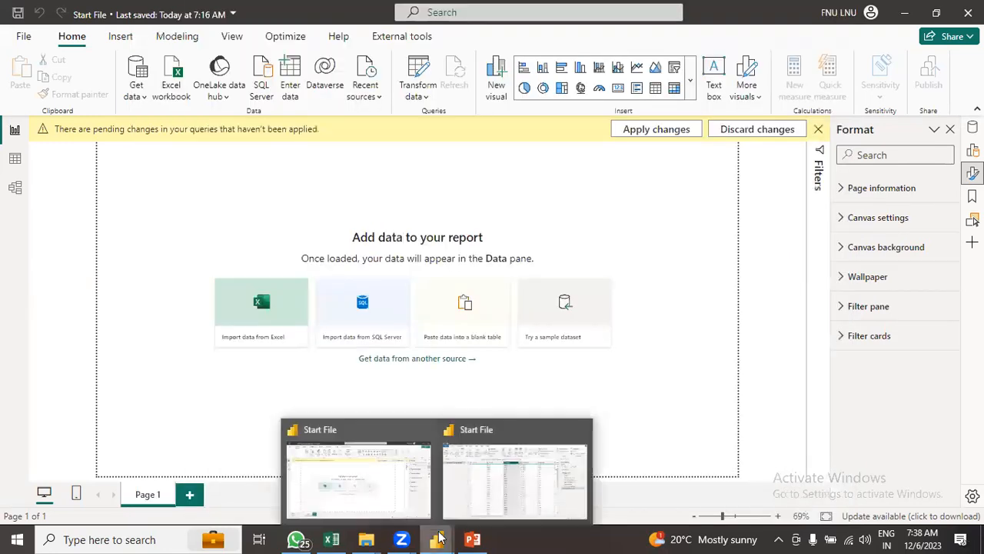
pyautogui.click(463, 500)
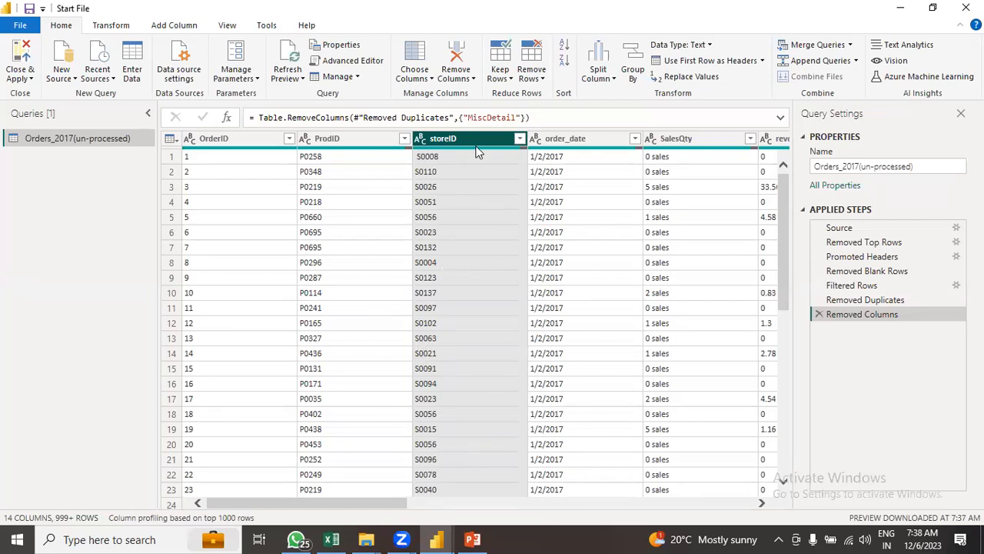
pyautogui.moveTo(477, 151)
pyautogui.doubleClick(443, 141)
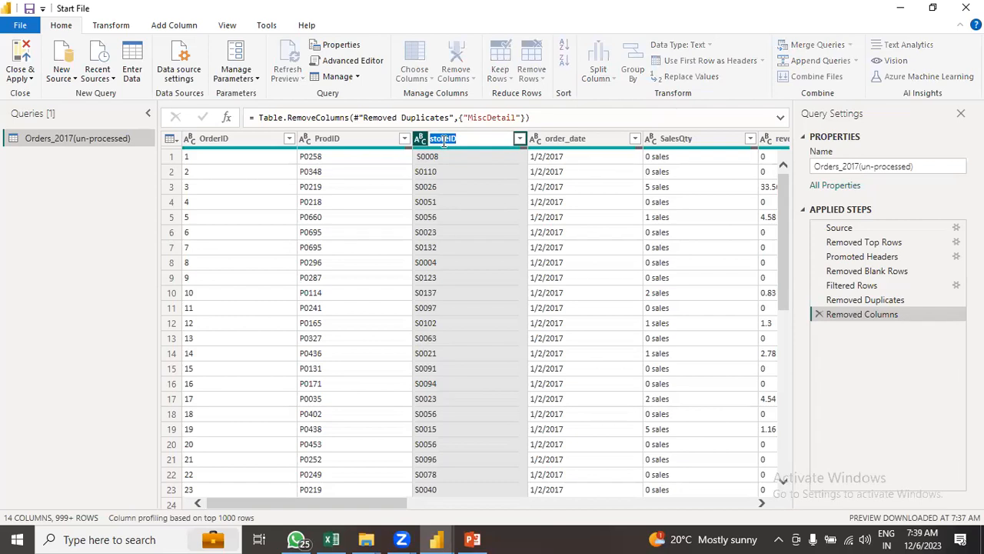
pyautogui.write('StoreID')
pyautogui.press('Return')
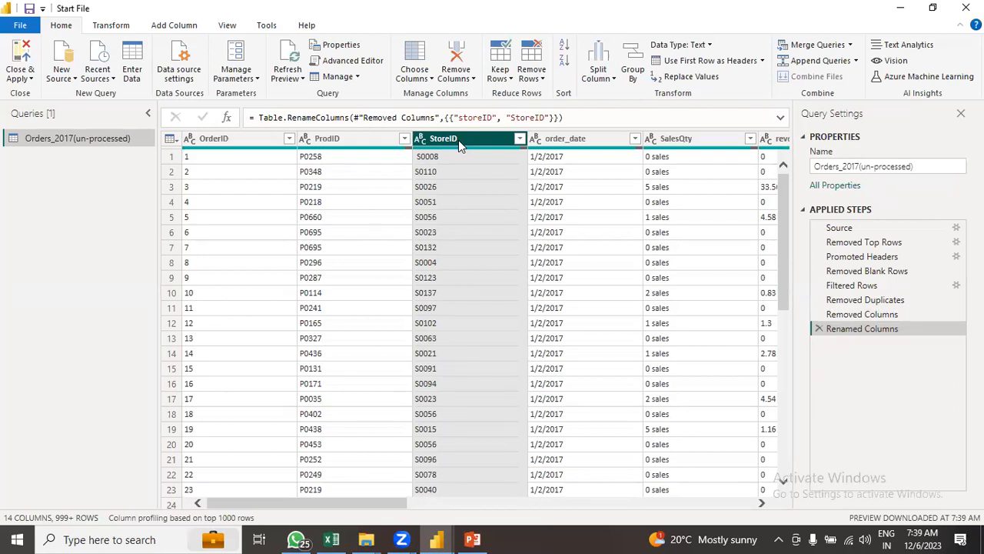
pyautogui.moveTo(320, 503); pyautogui.dragTo(288, 503)
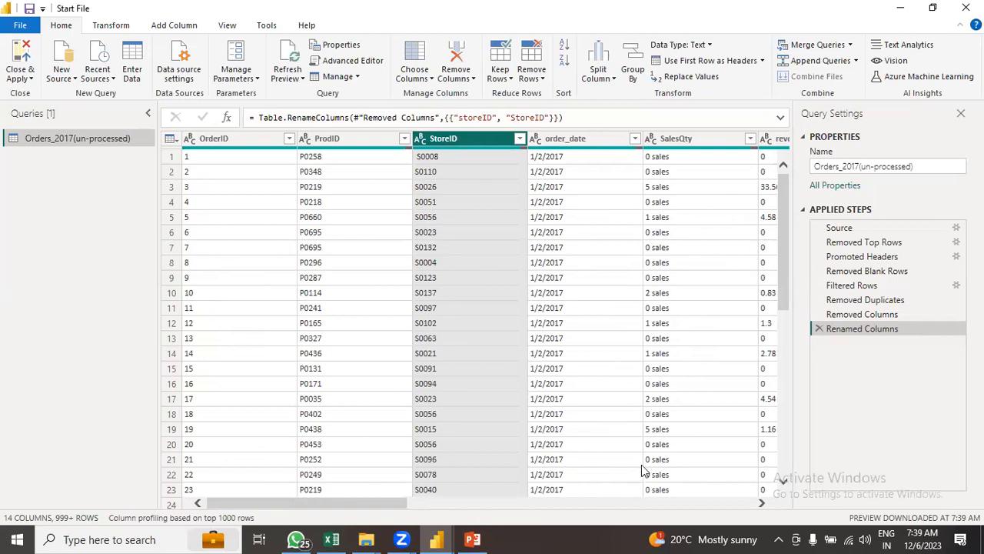
# Open the M code of the Orders_2017(un-processed) query and examine the block of step definitions between let and in
pyautogui.click(327, 64)
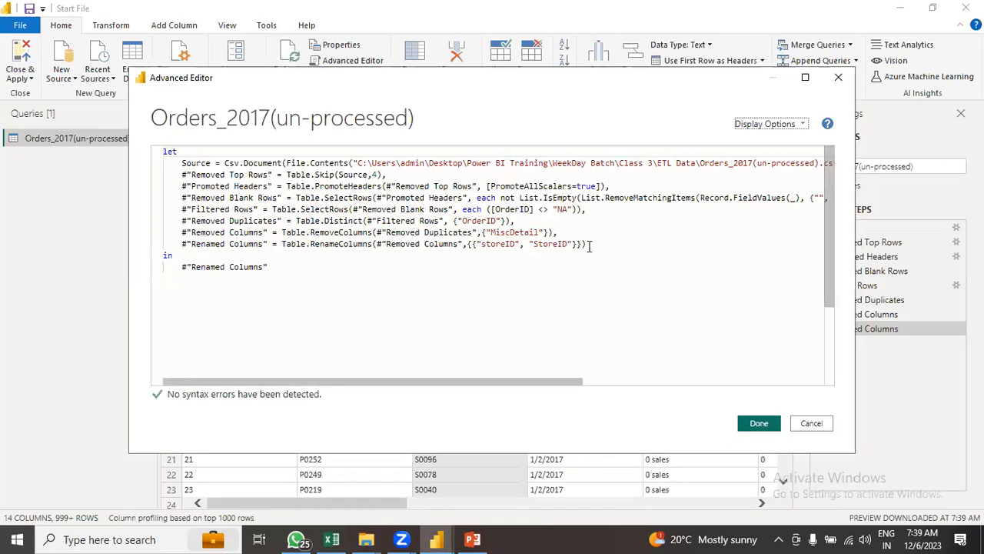
pyautogui.moveTo(587, 243); pyautogui.dragTo(164, 163)
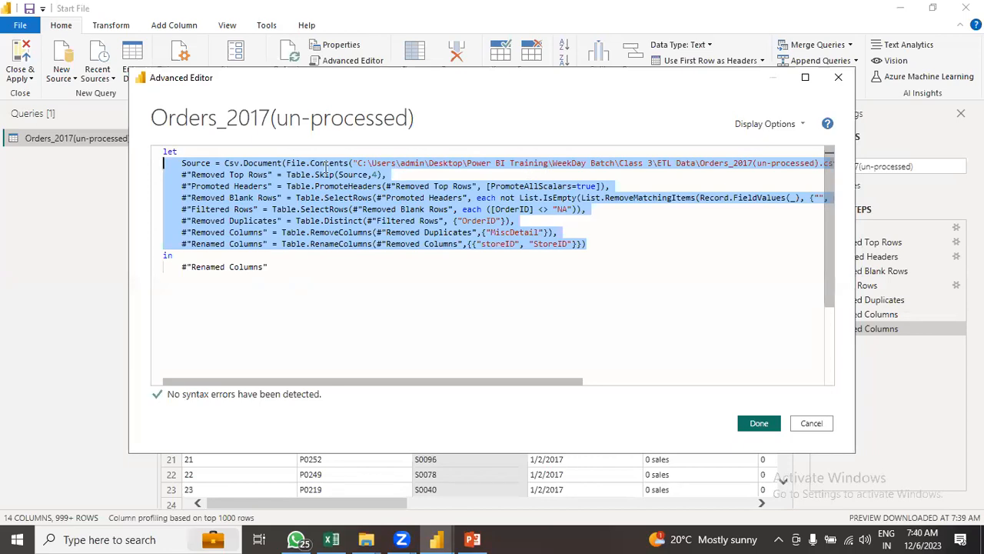
pyautogui.moveTo(578, 381); pyautogui.dragTo(312, 175)
pyautogui.click(312, 175)
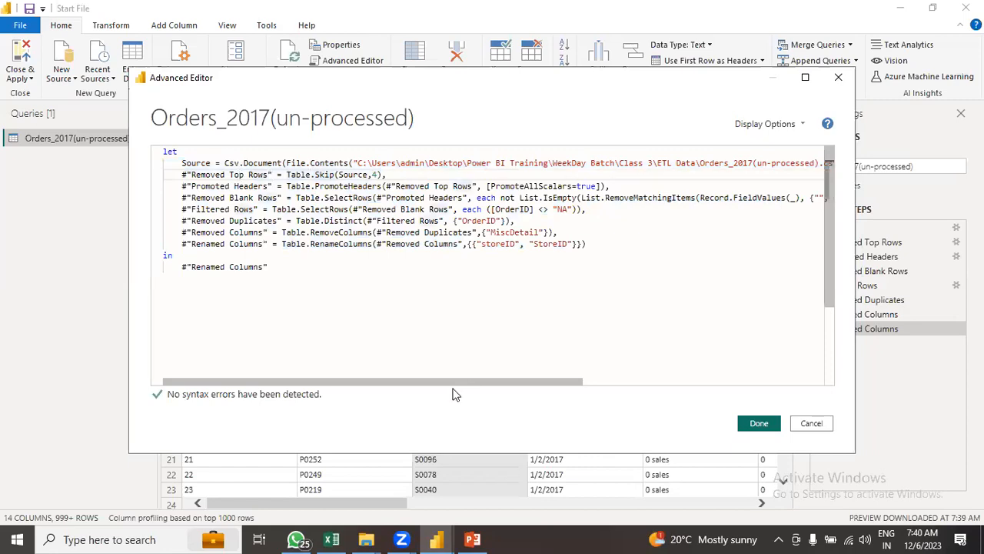
# Examine the Removed Top Rows line of the M code: its step name, the Table.Skip function, the Source reference and the row count
pyautogui.moveTo(190, 178); pyautogui.dragTo(271, 177)
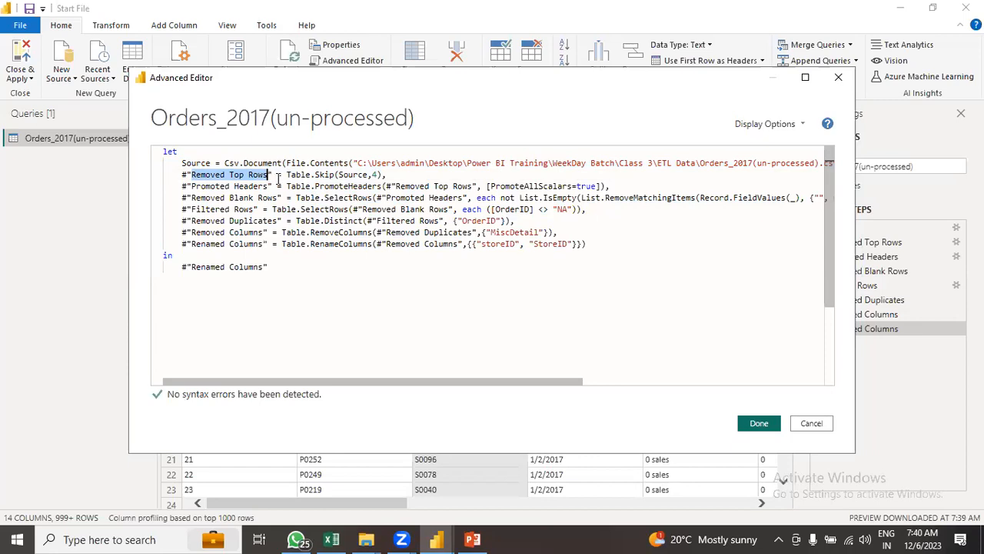
pyautogui.moveTo(287, 175); pyautogui.dragTo(378, 176)
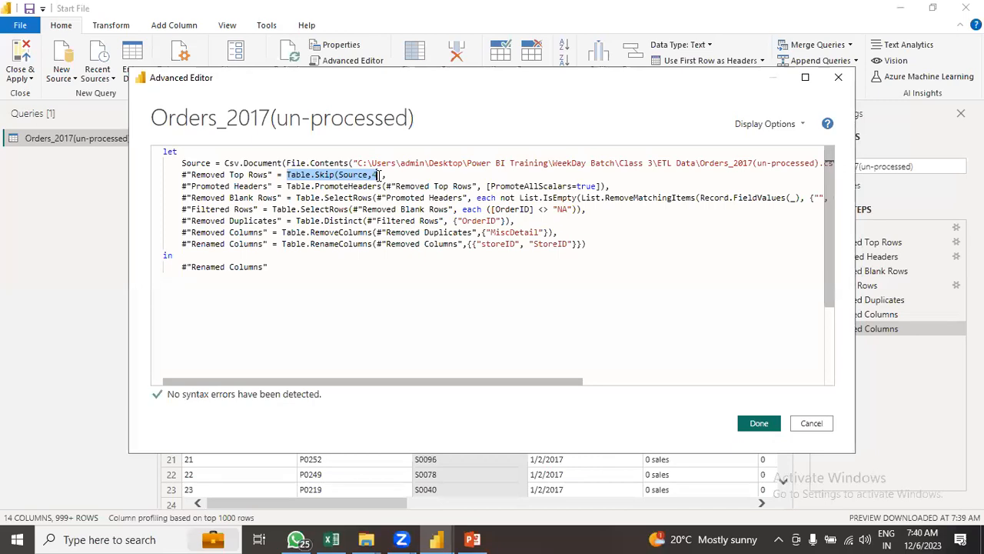
pyautogui.click(338, 232)
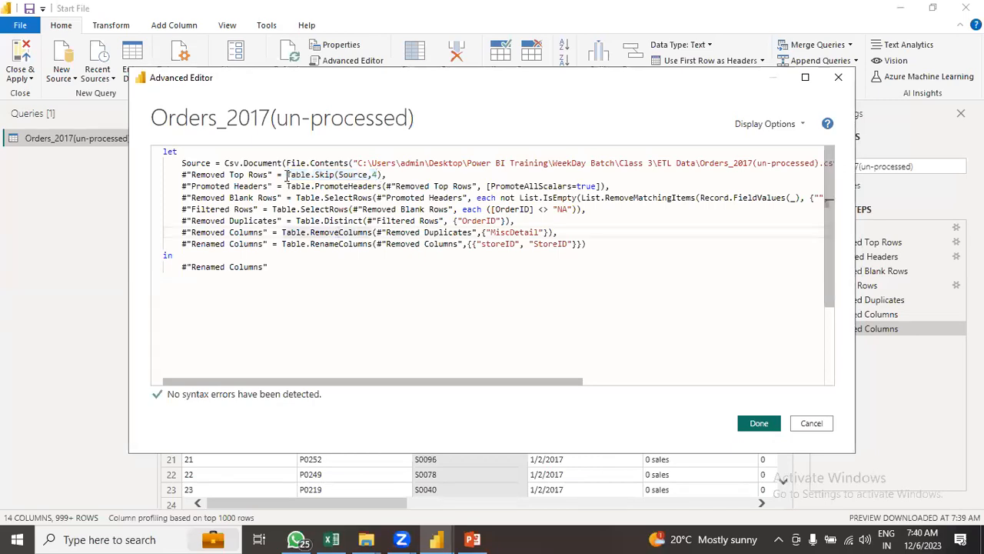
pyautogui.moveTo(286, 176); pyautogui.dragTo(335, 175)
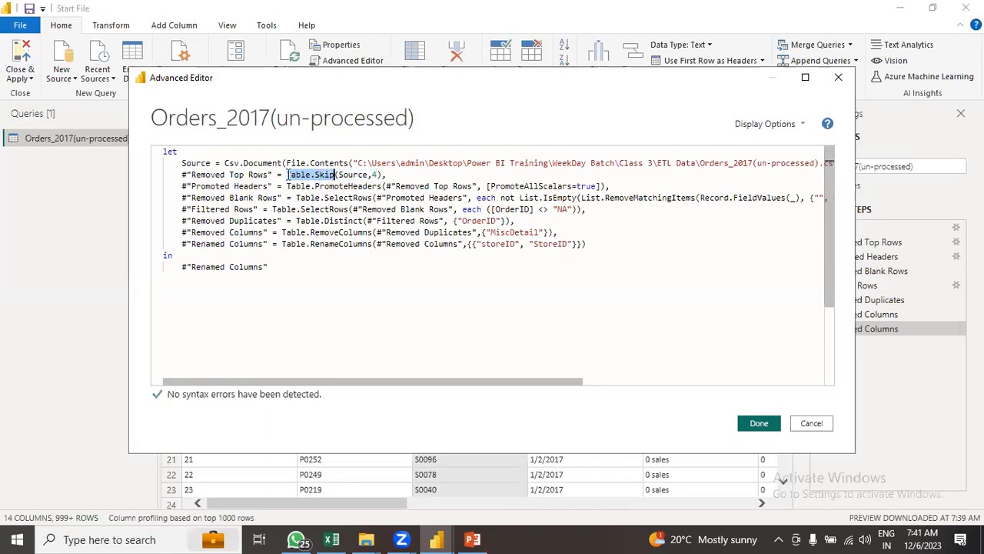
pyautogui.click(338, 174)
pyautogui.moveTo(338, 174); pyautogui.dragTo(370, 174)
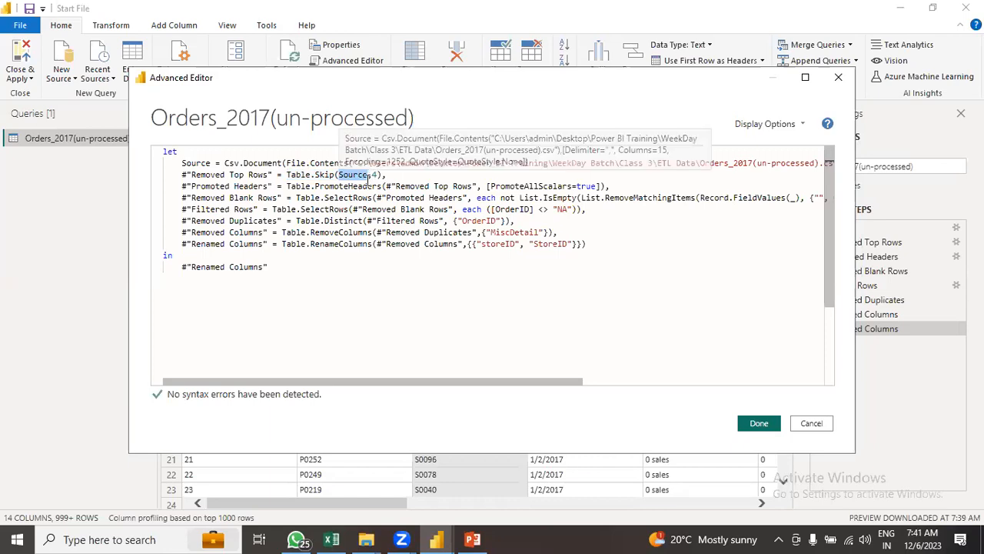
pyautogui.moveTo(180, 162); pyautogui.dragTo(216, 162)
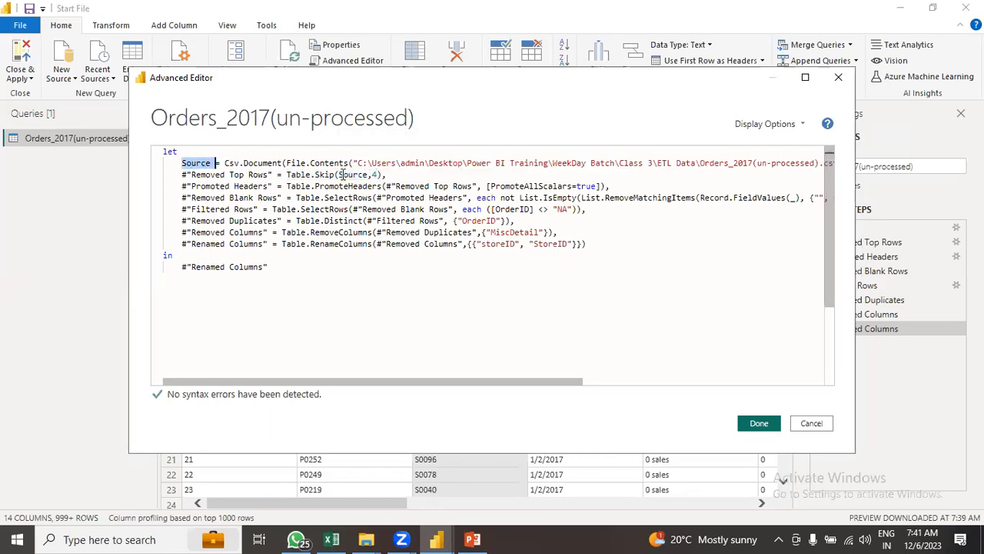
pyautogui.moveTo(338, 175); pyautogui.dragTo(368, 174)
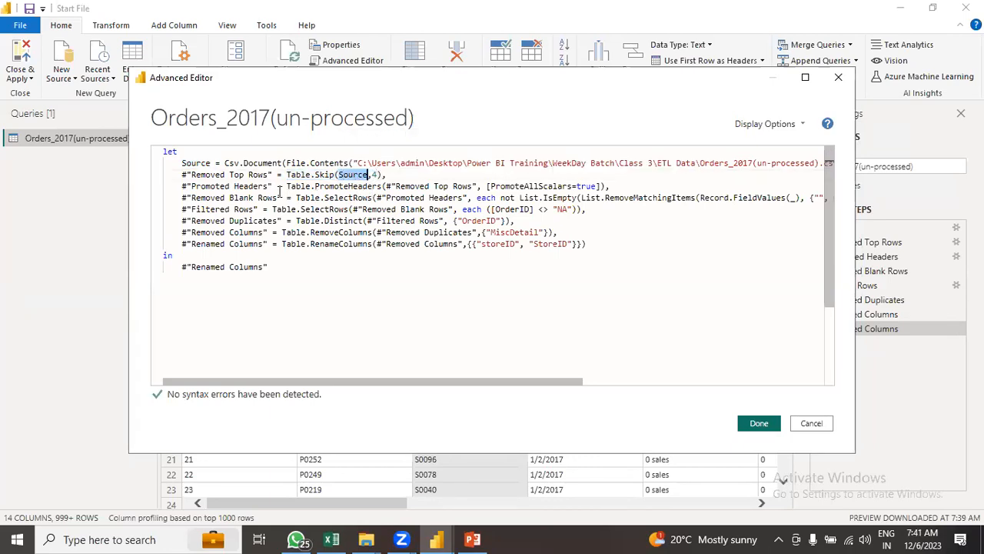
pyautogui.click(374, 174)
pyautogui.press('Left')
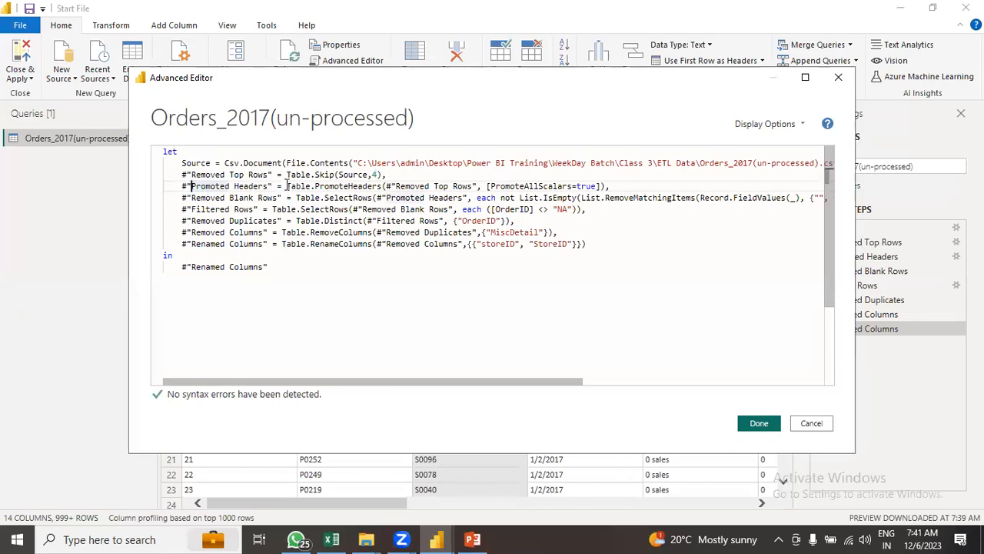
# Examine how the Promoted Headers line applies Table.PromoteHeaders to the preceding Removed Top Rows step
pyautogui.moveTo(288, 186); pyautogui.dragTo(383, 186)
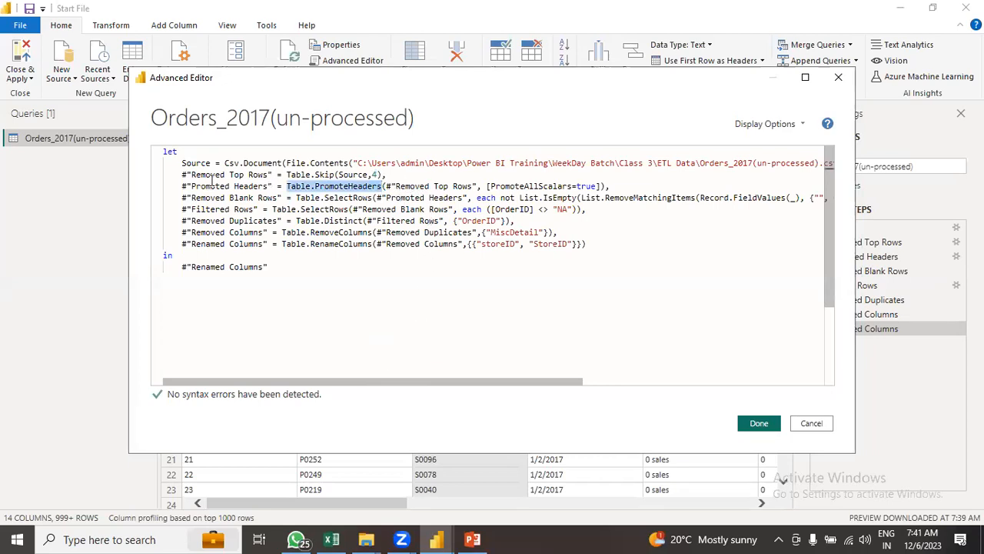
pyautogui.moveTo(190, 175); pyautogui.dragTo(269, 175)
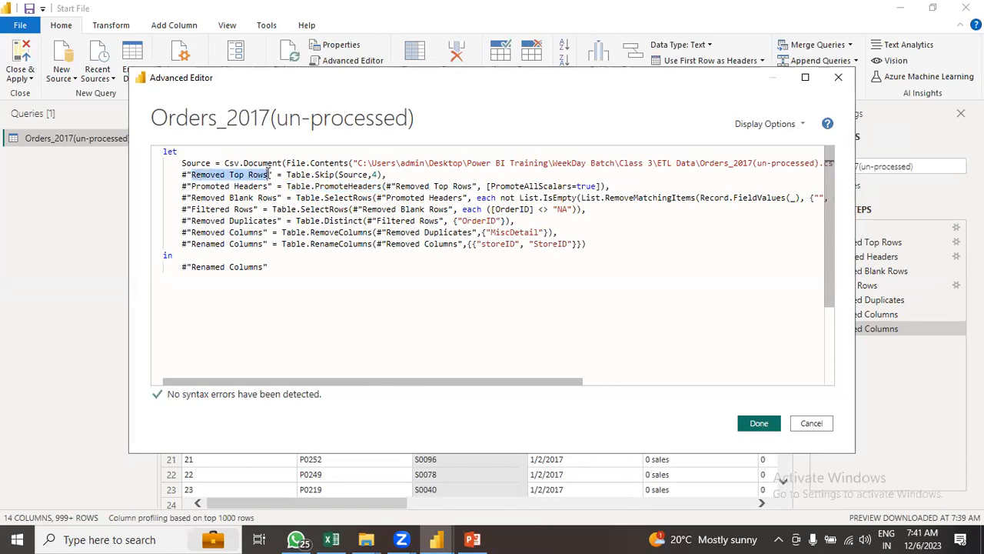
pyautogui.click(391, 187)
pyautogui.moveTo(392, 186); pyautogui.dragTo(472, 187)
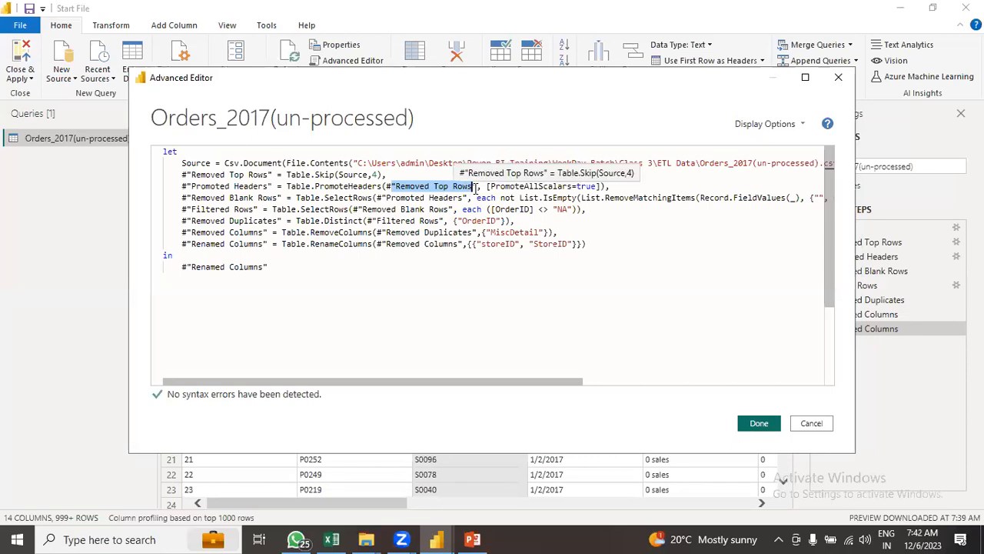
# Examine the Removed Blank Rows line with its Table.SelectRows function and the row condition that follows
pyautogui.click(186, 198)
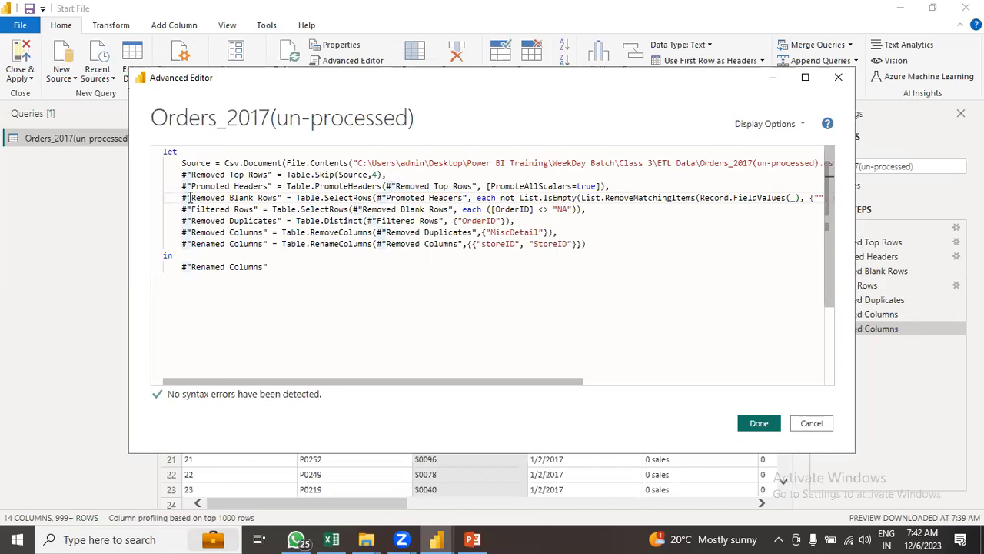
pyautogui.moveTo(190, 197); pyautogui.dragTo(278, 198)
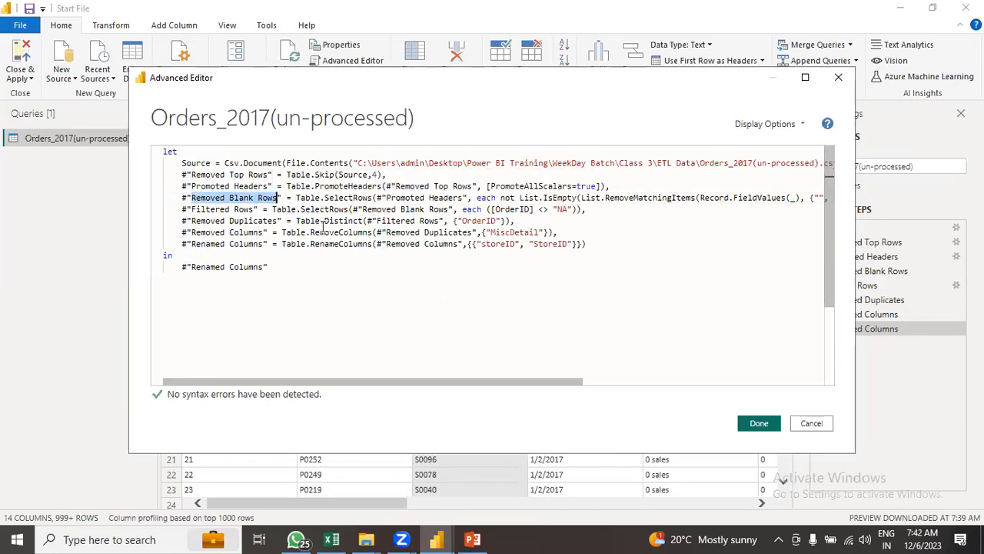
pyautogui.moveTo(297, 197); pyautogui.dragTo(375, 197)
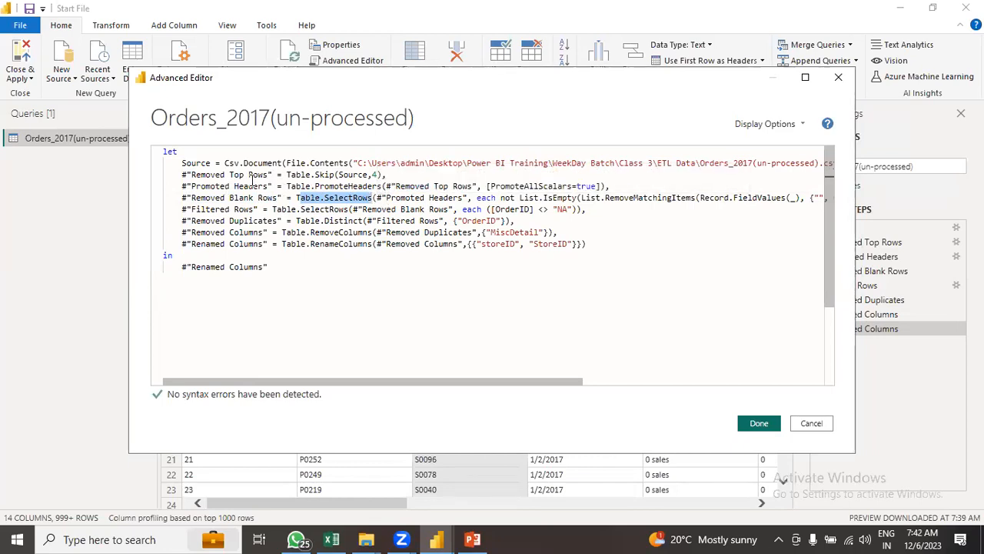
pyautogui.moveTo(513, 380); pyautogui.dragTo(544, 380)
pyautogui.click(679, 199)
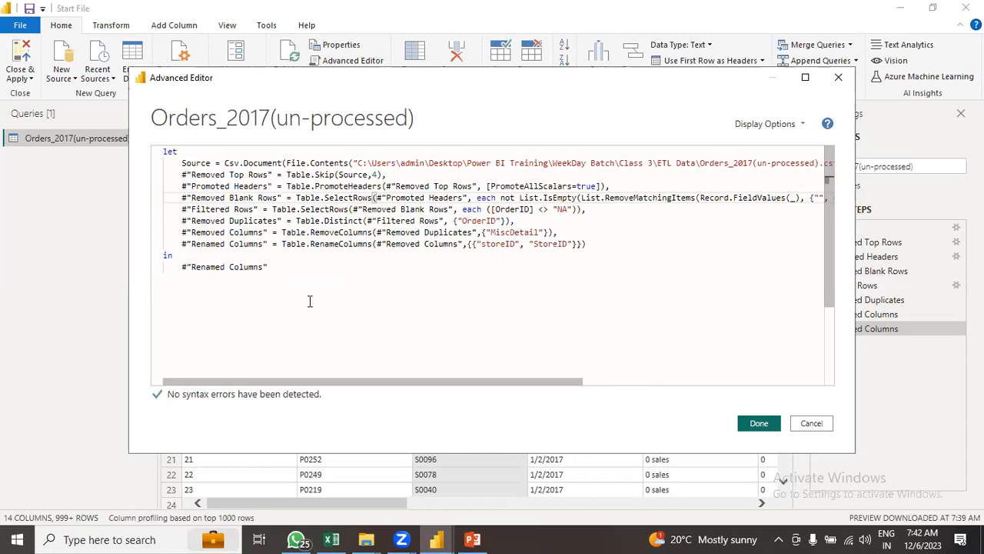
# Review the Table.Distinct, Table.RemoveColumns and Table.RenameColumns functions in the M code, and close the Advanced Editor without changes
pyautogui.moveTo(589, 243); pyautogui.dragTo(163, 158)
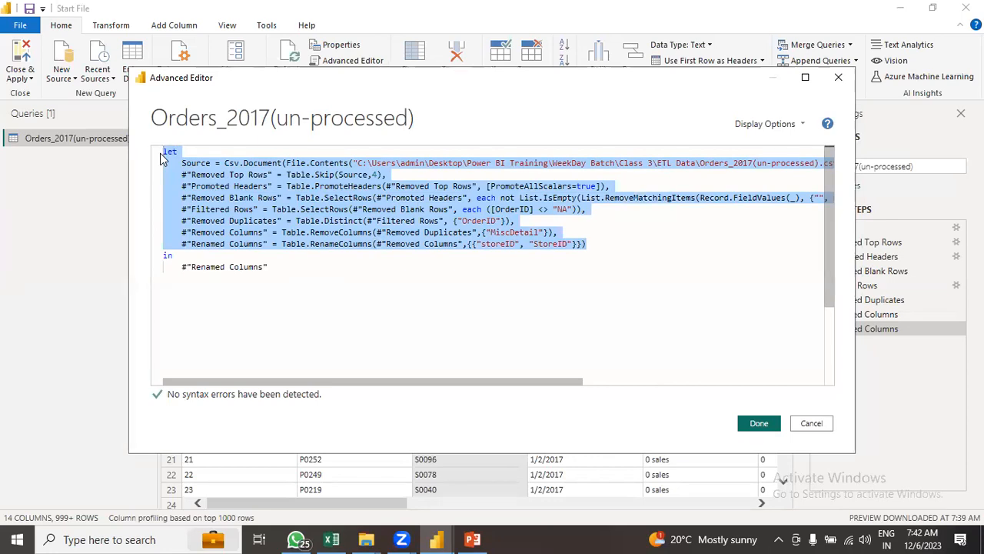
pyautogui.click(335, 238)
pyautogui.moveTo(282, 232); pyautogui.dragTo(372, 244)
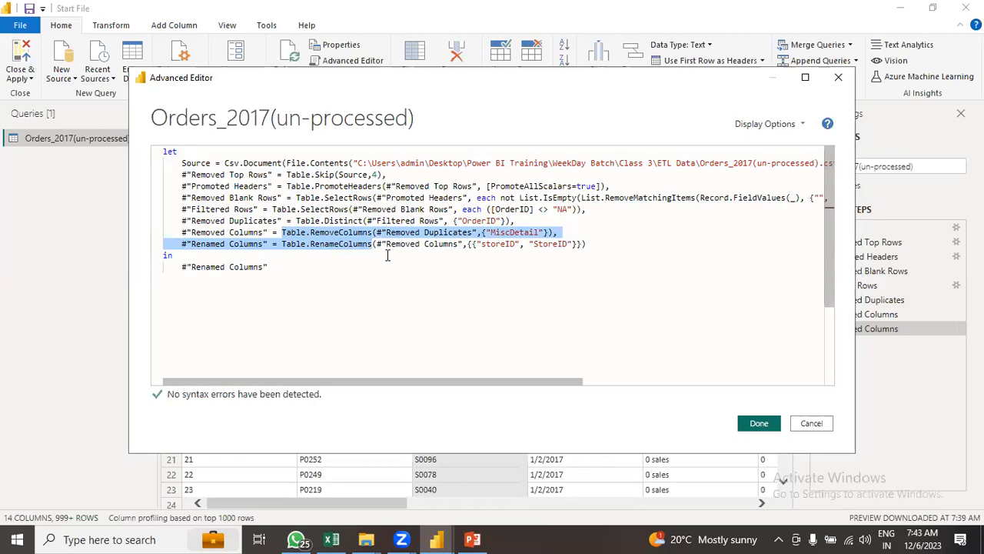
pyautogui.click(373, 244)
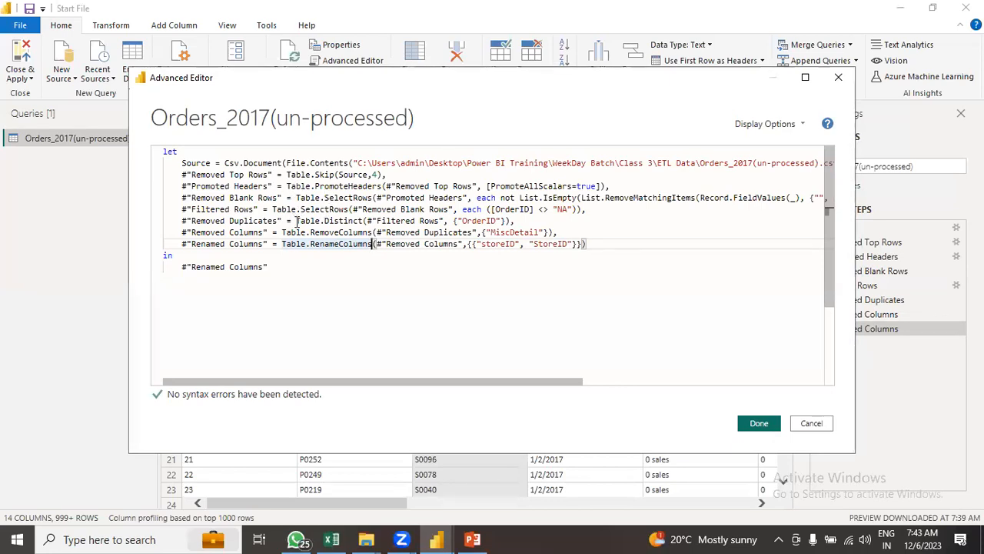
pyautogui.moveTo(297, 221); pyautogui.dragTo(363, 221)
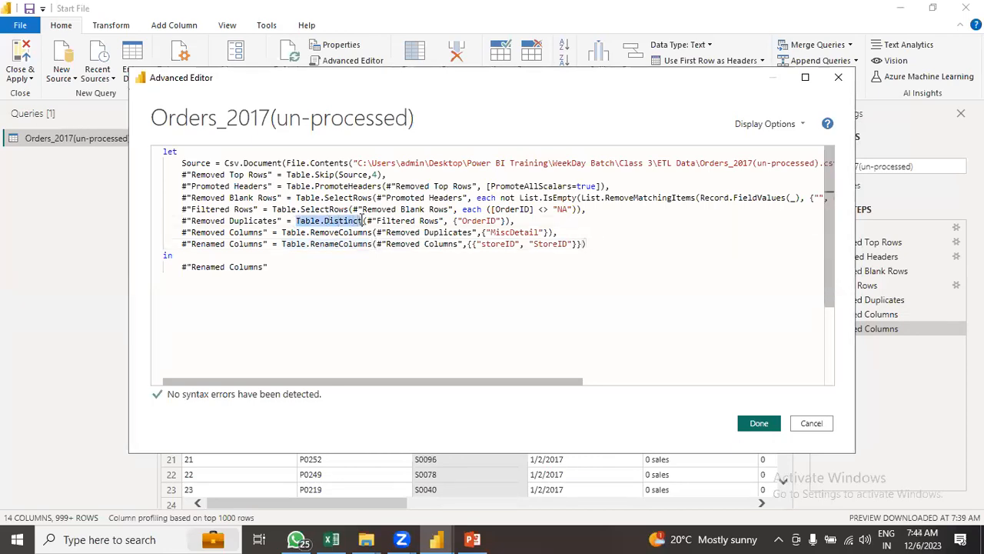
pyautogui.click(373, 245)
pyautogui.moveTo(373, 245); pyautogui.dragTo(282, 245)
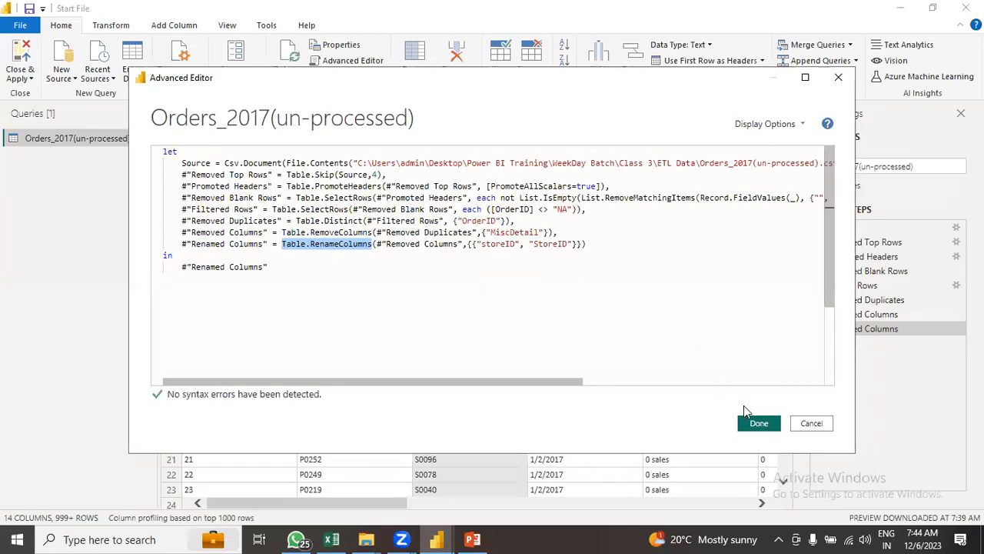
pyautogui.click(813, 426)
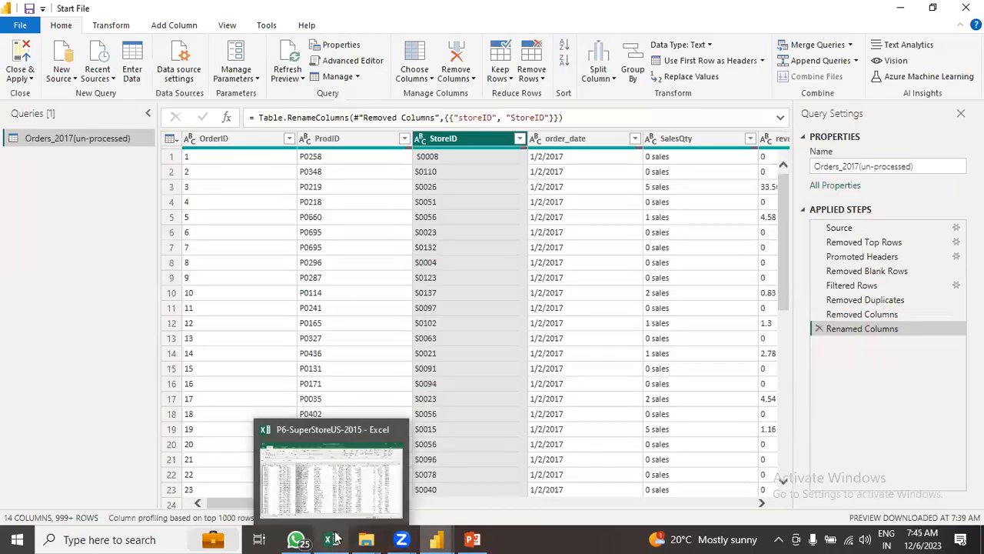
# Launch Excel 2016 from the Windows search and open a new blank workbook
pyautogui.click(110, 539)
pyautogui.write('ec')
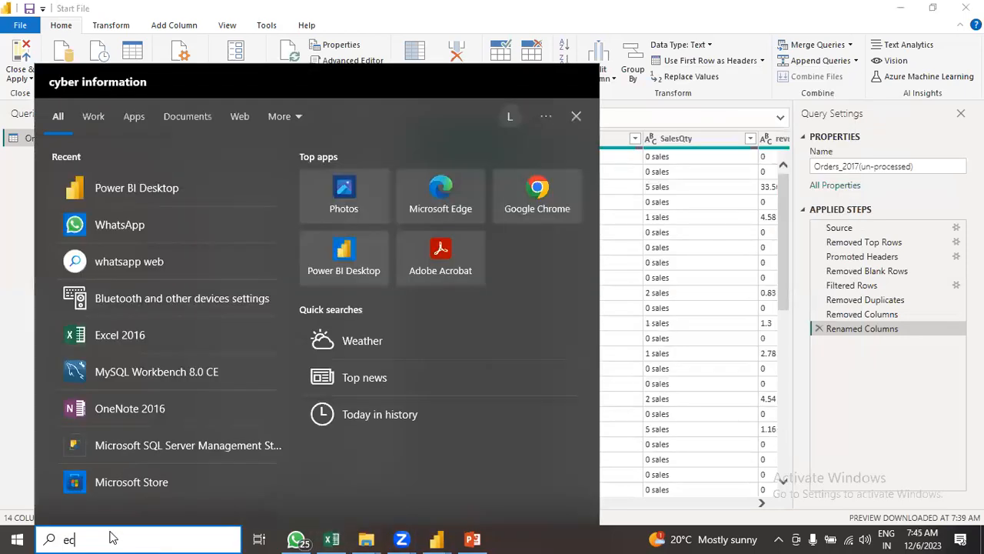
pyautogui.press('BackSpace')
pyautogui.write('xcel')
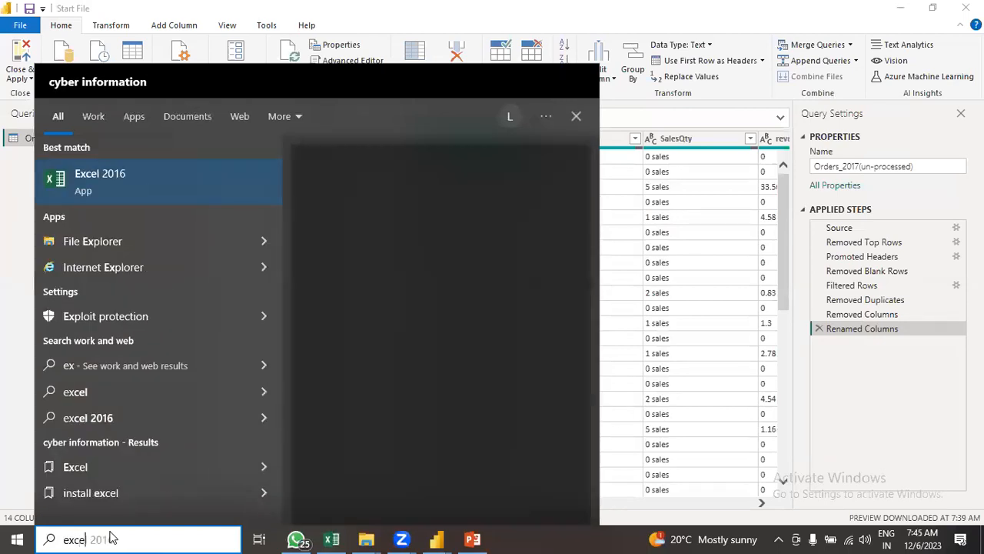
pyautogui.press('Return')
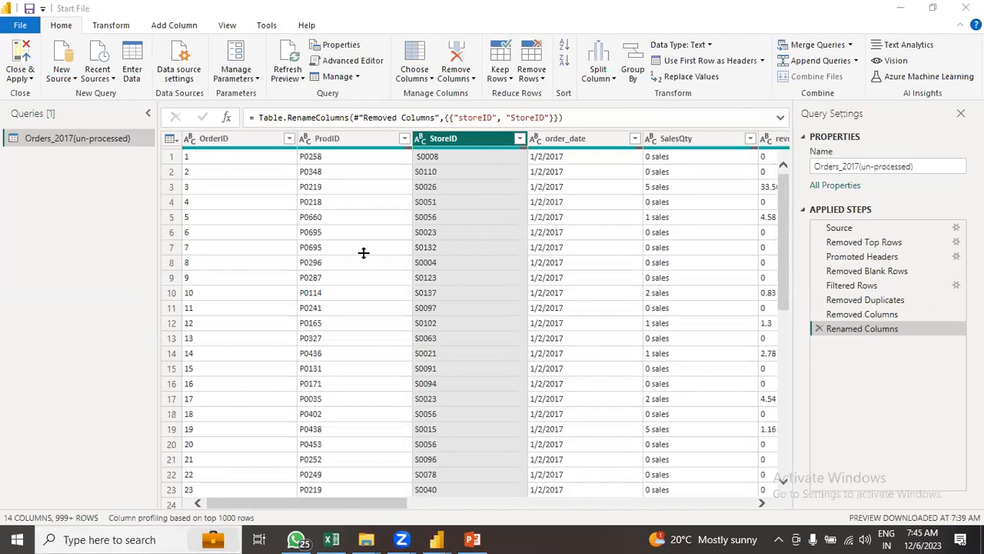
pyautogui.click(796, 37)
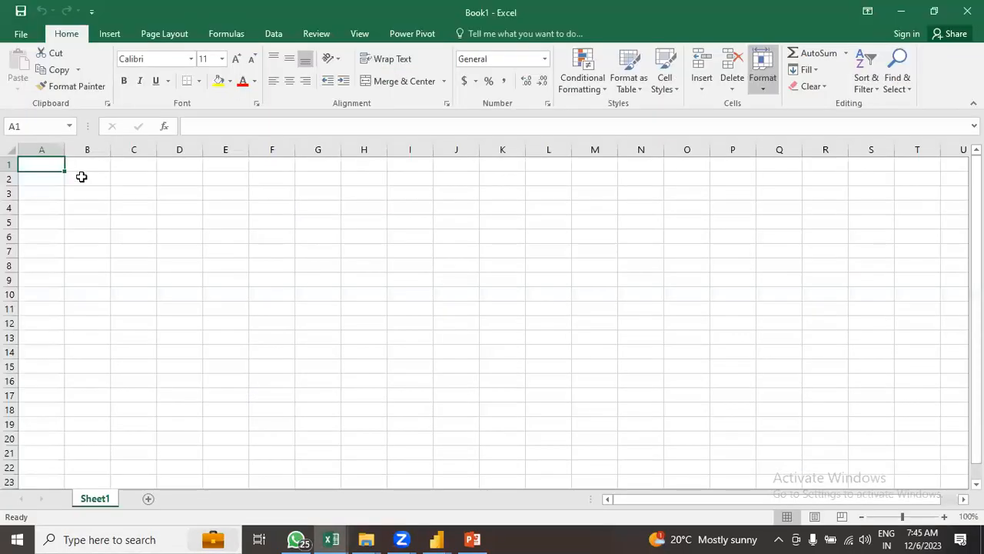
# Enter PL-300 in cell B2 and widen column B slightly
pyautogui.click(92, 180)
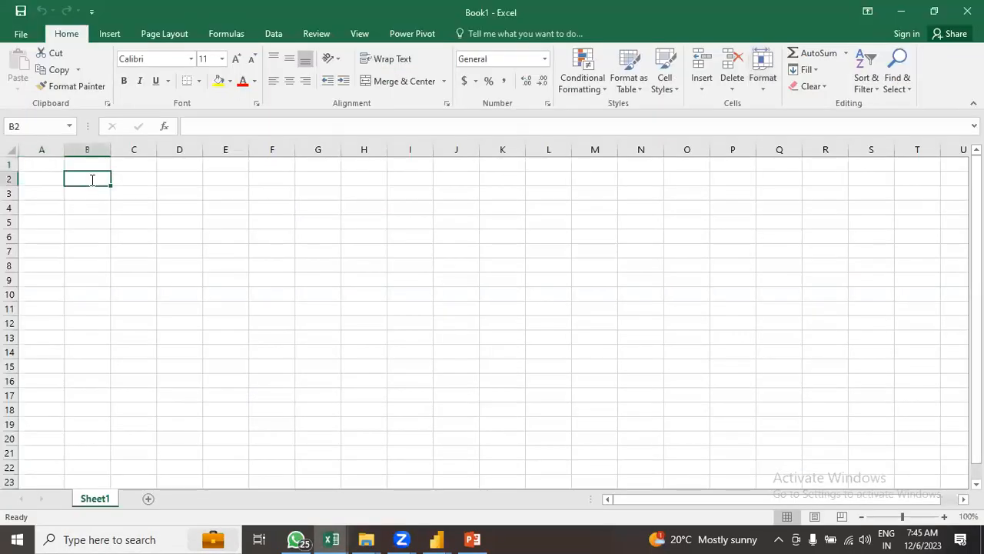
pyautogui.doubleClick(92, 180)
pyautogui.write('PL')
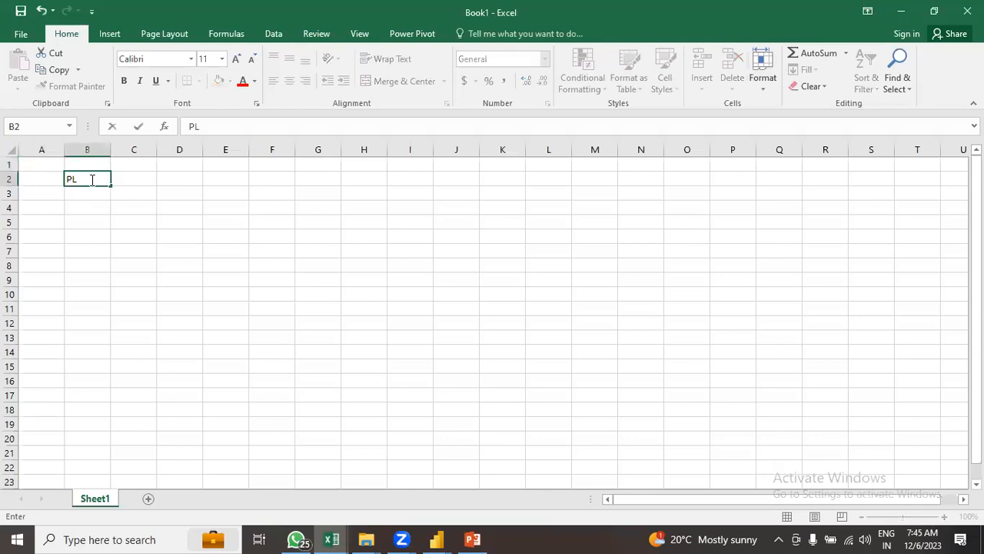
pyautogui.write('-300')
pyautogui.moveTo(110, 149); pyautogui.dragTo(123, 149)
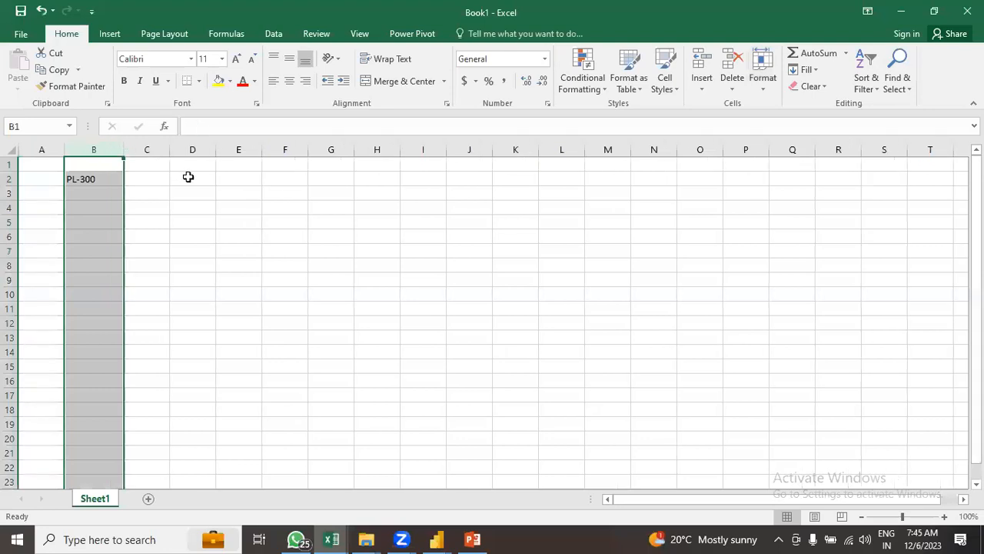
pyautogui.doubleClick(190, 177)
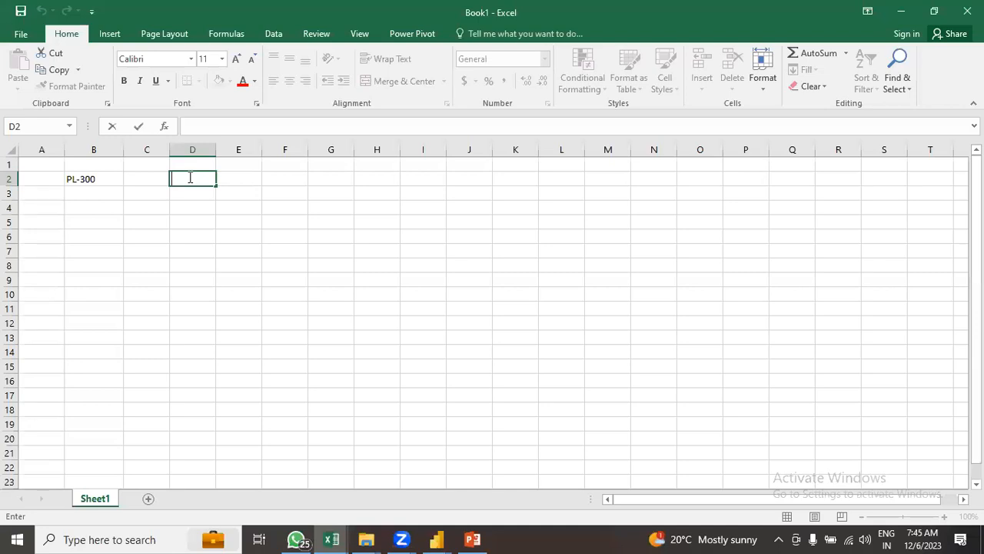
pyautogui.click(97, 184)
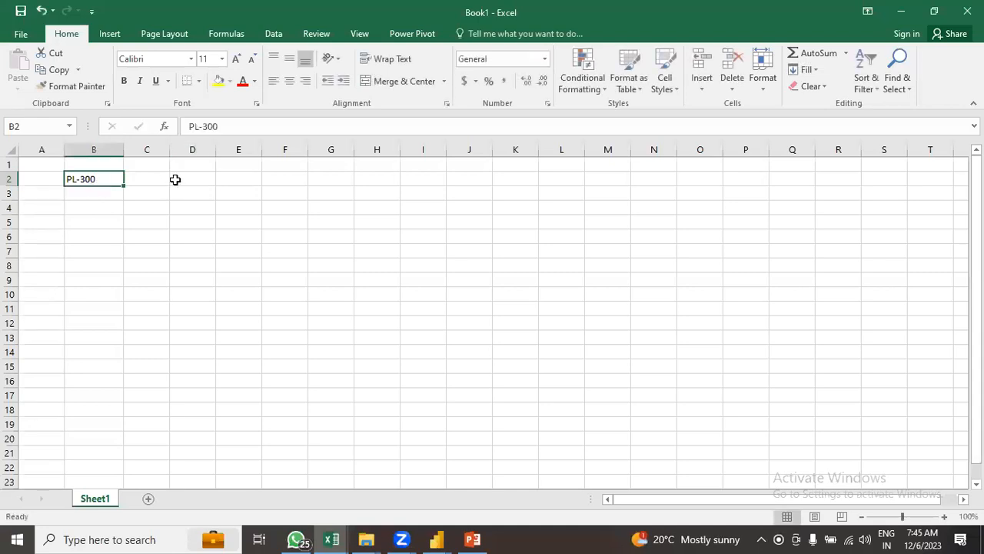
pyautogui.click(175, 179)
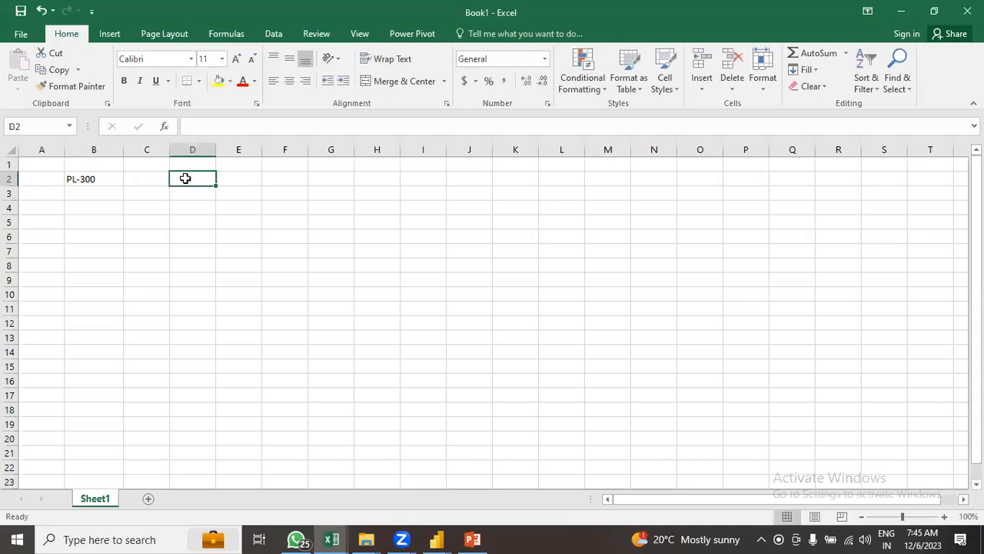
pyautogui.doubleClick(185, 178)
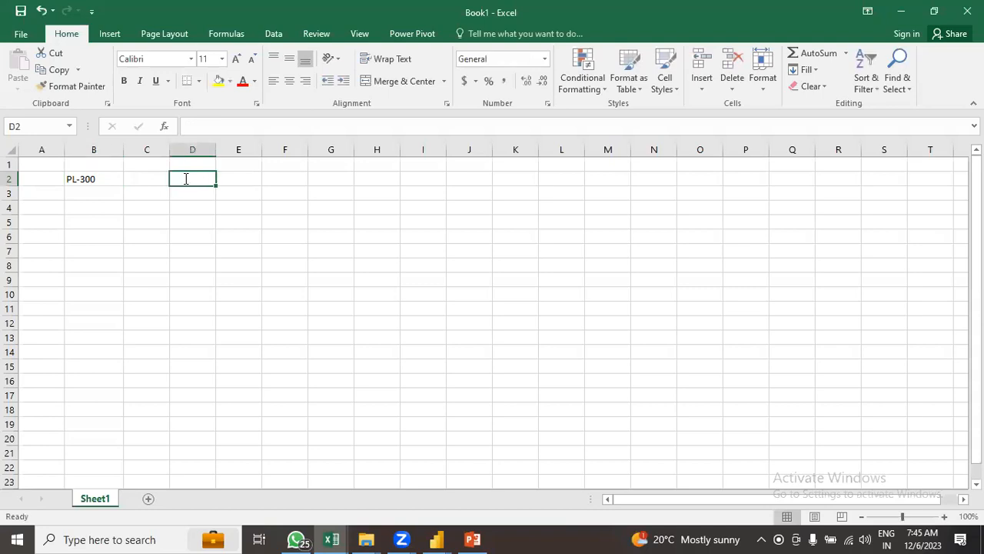
pyautogui.click(97, 178)
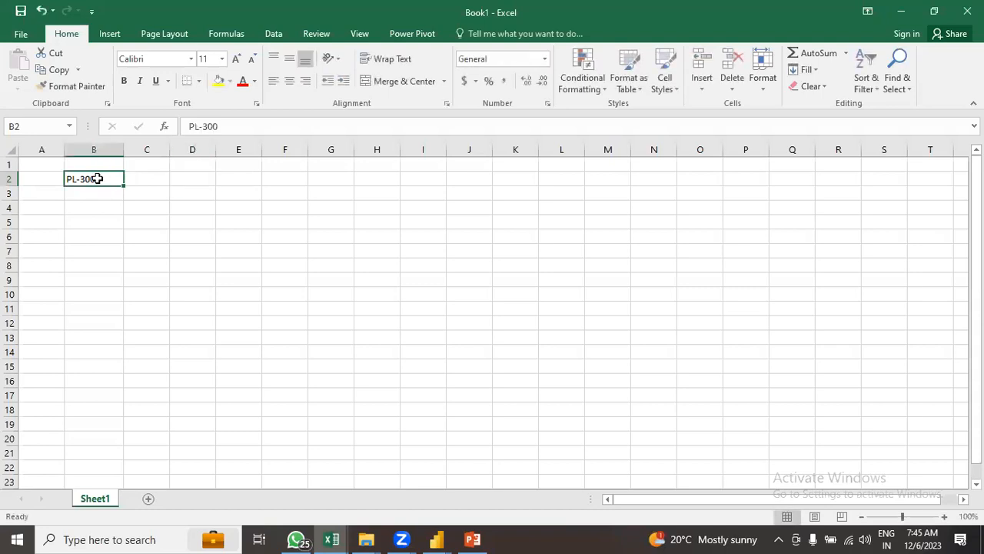
pyautogui.click(198, 181)
pyautogui.doubleClick(199, 180)
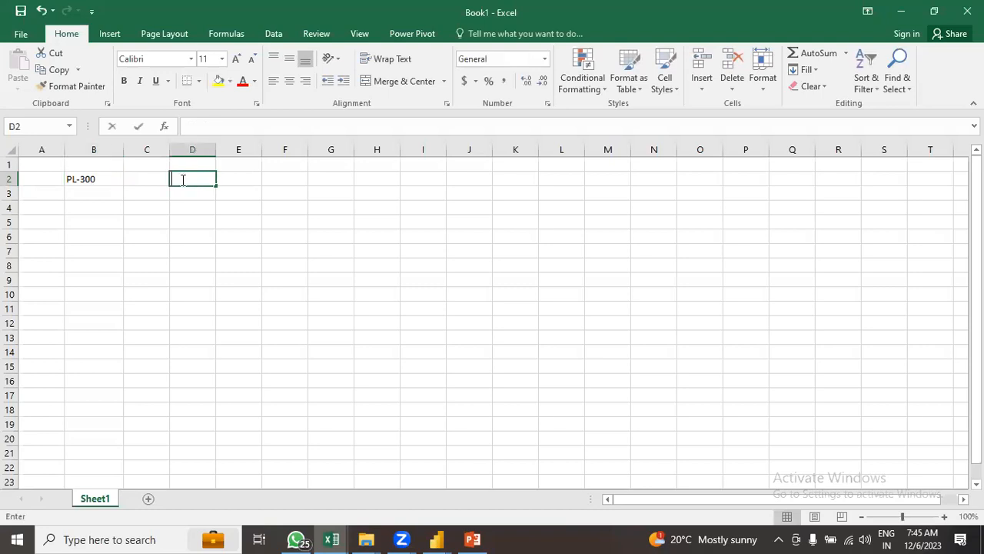
pyautogui.click(91, 179)
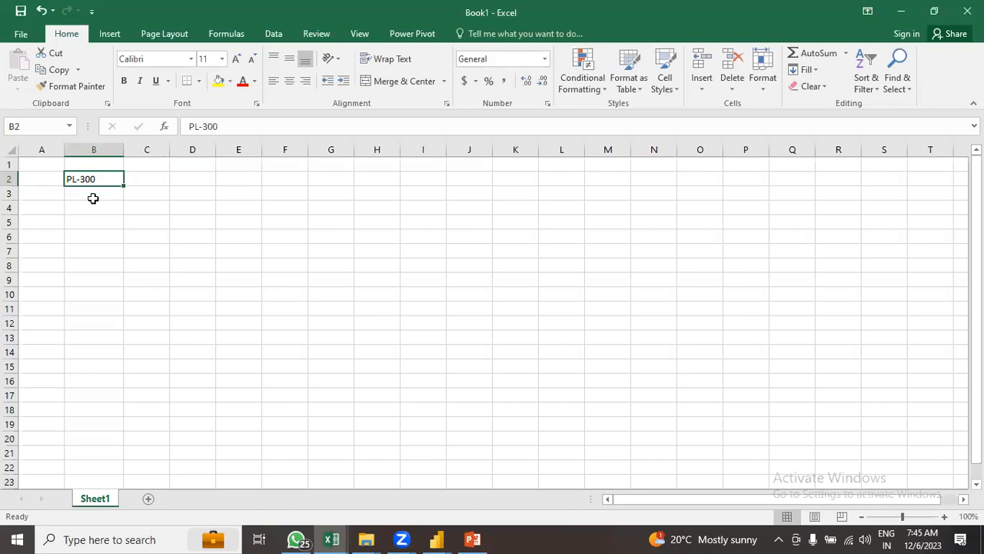
# Widen column B considerably and enter "Microsoft Certified Power BI Data Analyst Associate" in cell B3
pyautogui.doubleClick(73, 206)
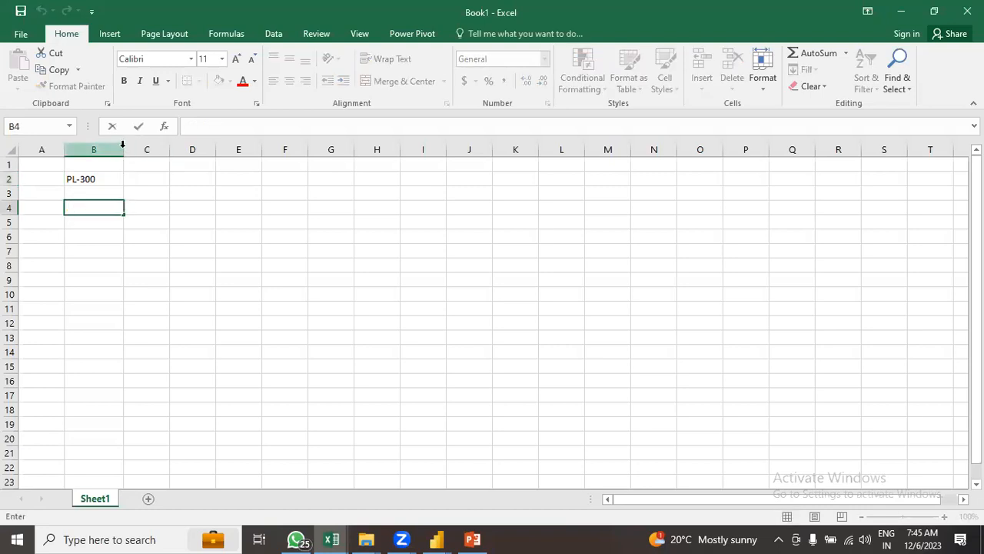
pyautogui.click(122, 149)
pyautogui.moveTo(316, 147); pyautogui.dragTo(324, 148)
pyautogui.doubleClick(87, 195)
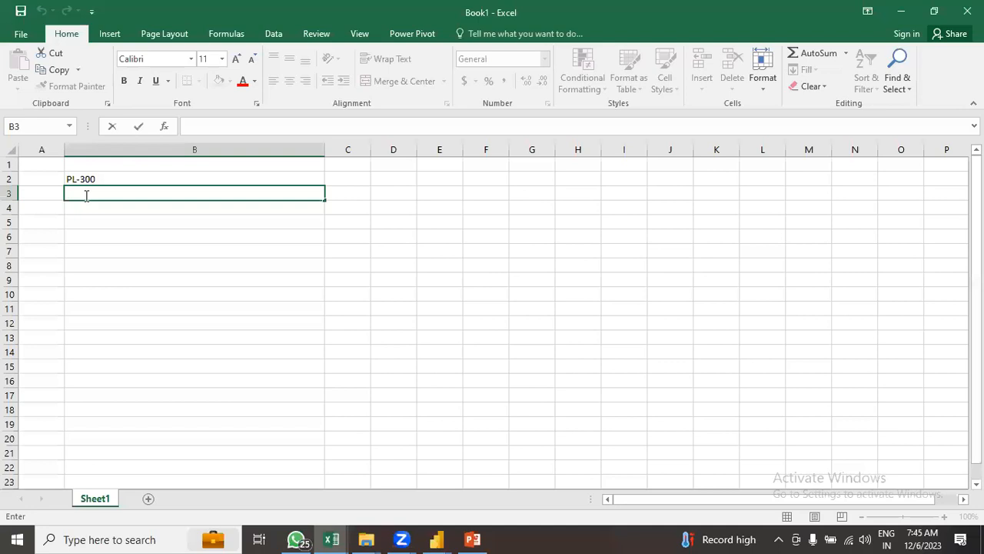
pyautogui.write('Microsoft Certified')
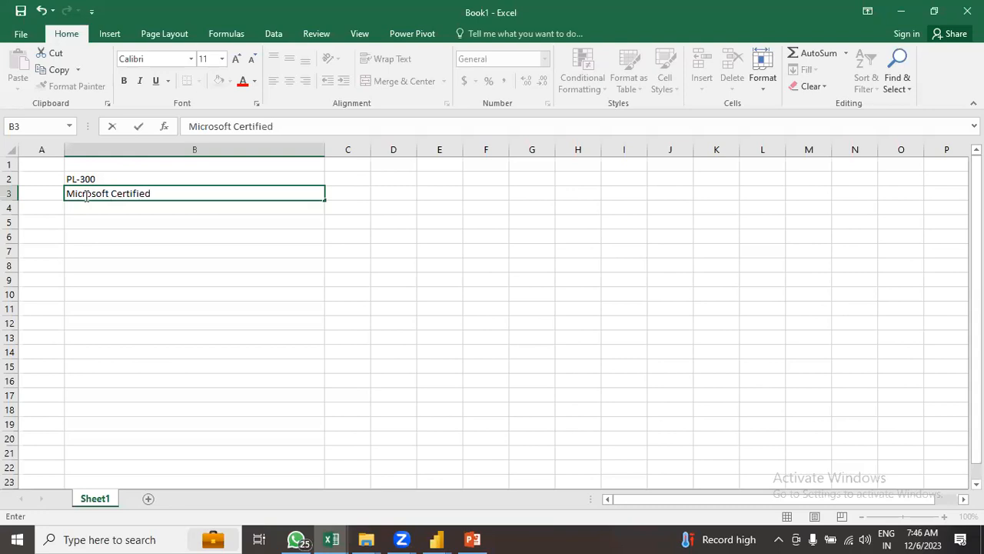
pyautogui.write(' Power BI Data Analyst Associate')
pyautogui.click(185, 262)
pyautogui.click(193, 193)
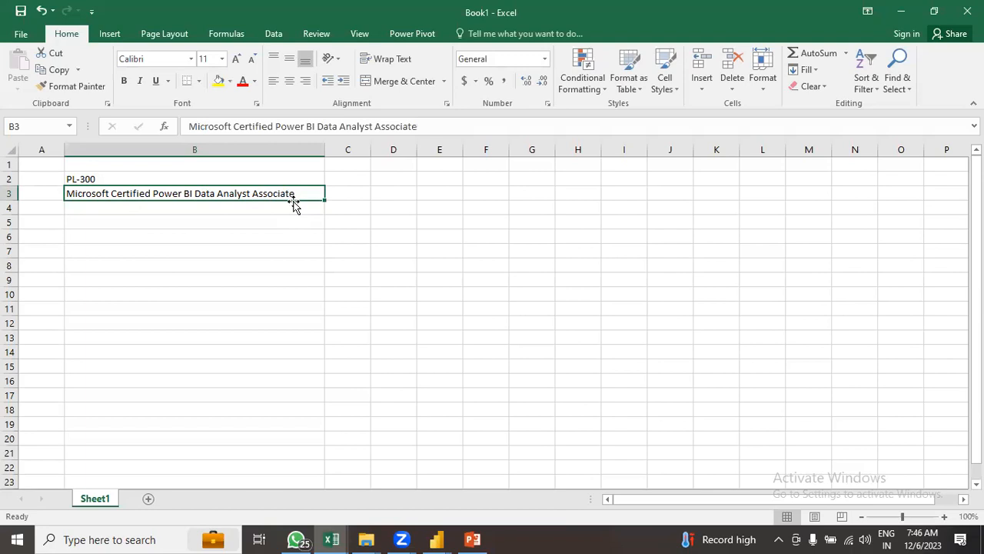
# Enter "1 year" in cell D3 and narrow column B slightly, keeping the certification title within it
pyautogui.doubleClick(393, 195)
pyautogui.write('1 year')
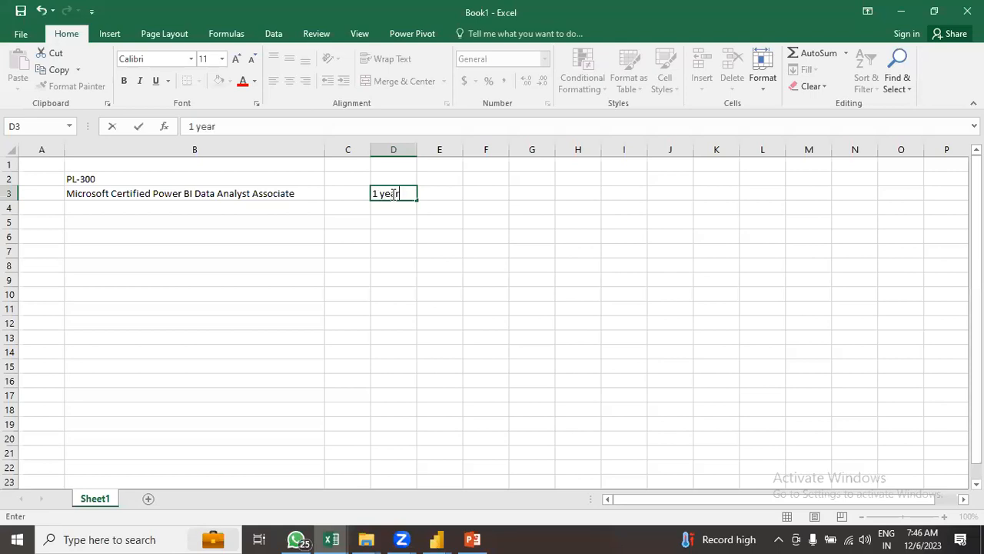
pyautogui.click(411, 248)
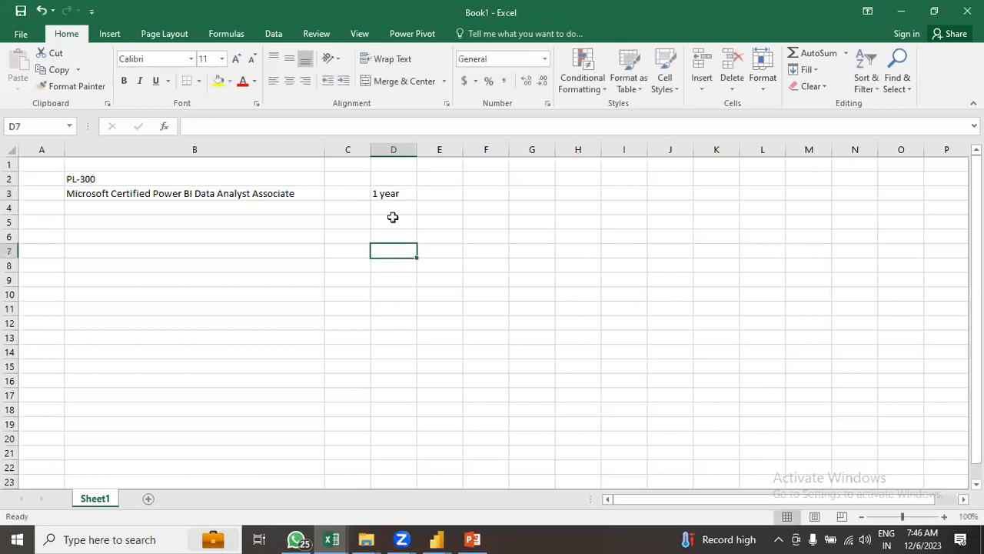
pyautogui.click(291, 193)
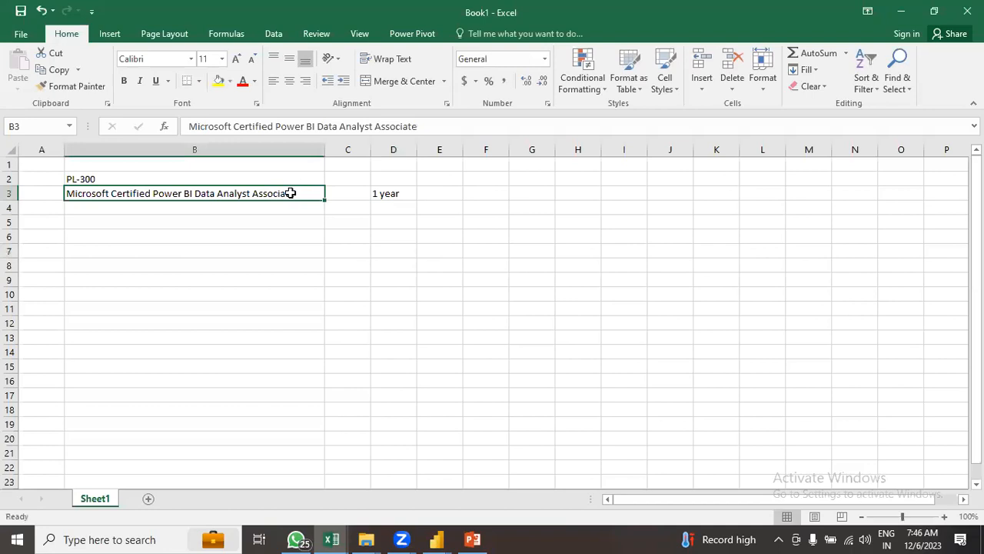
pyautogui.click(279, 177)
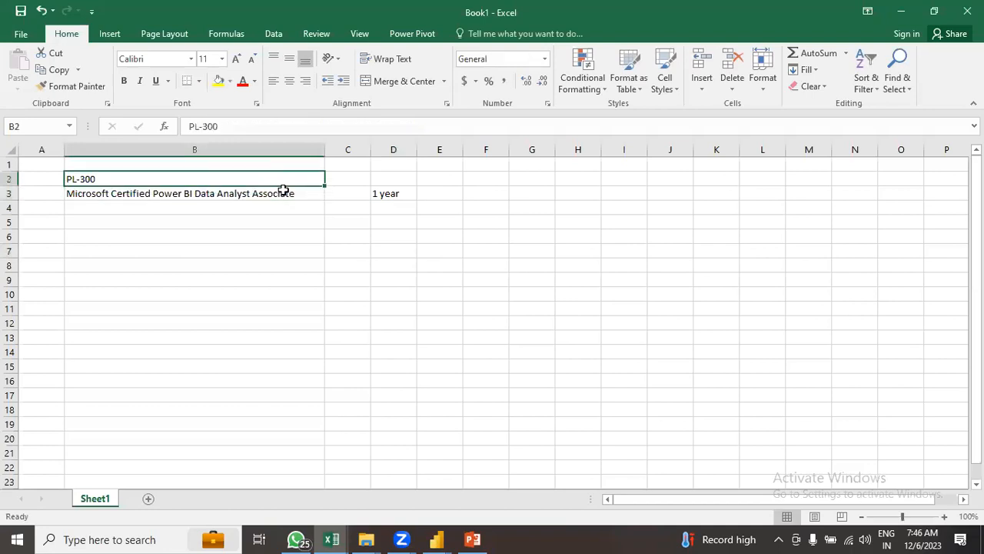
pyautogui.click(284, 192)
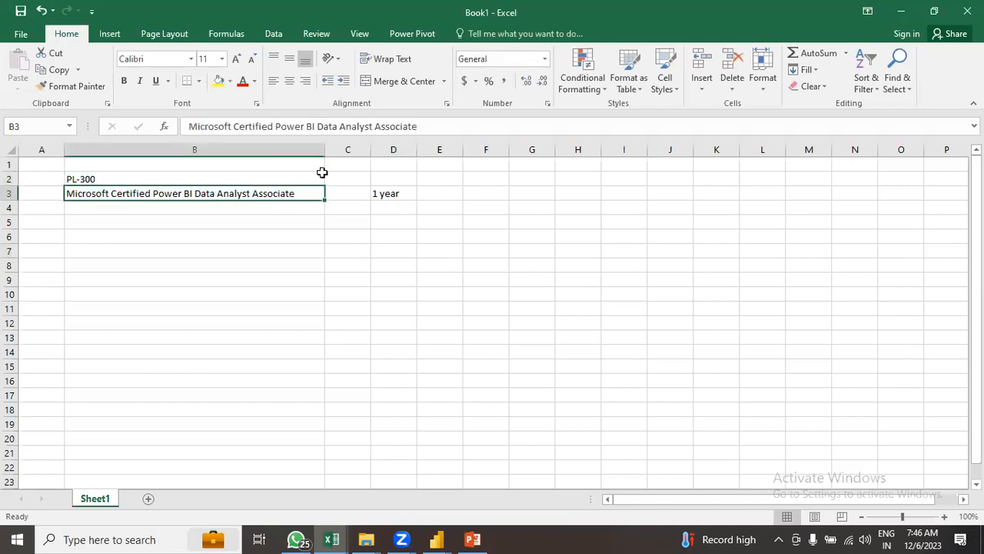
pyautogui.moveTo(323, 149); pyautogui.dragTo(307, 145)
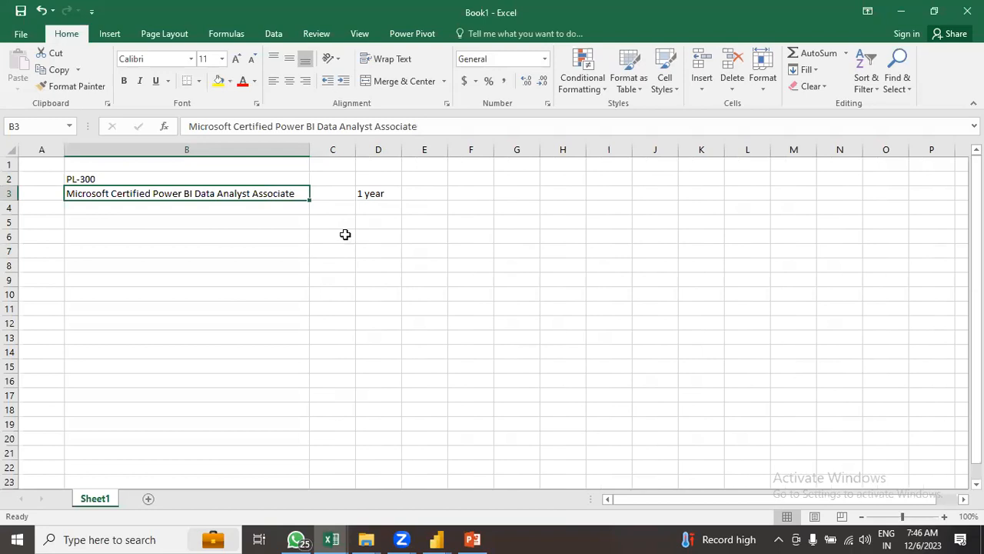
# Enter "5500 - 6000" in cell B5 and select the notes range B2:D5
pyautogui.doubleClick(134, 224)
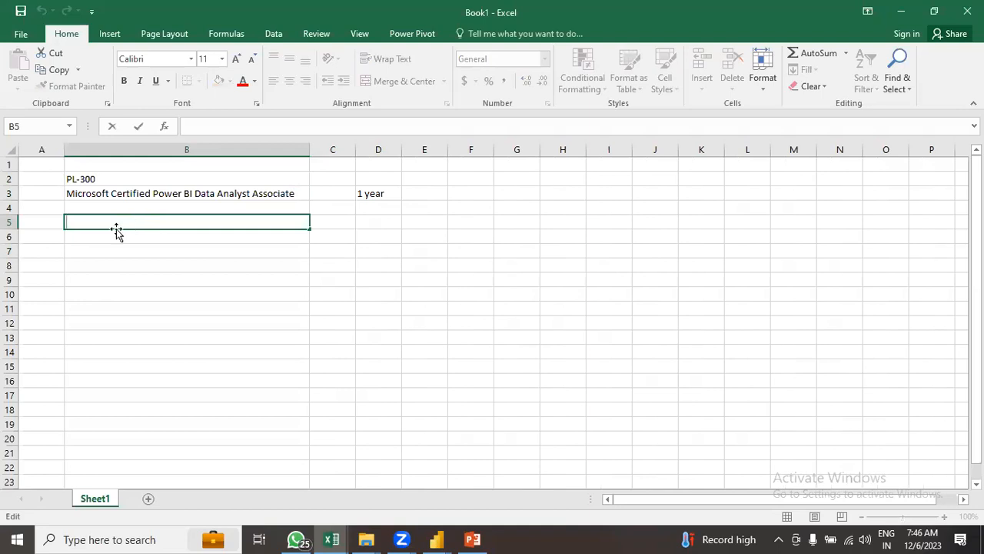
pyautogui.write('5500 - 6000')
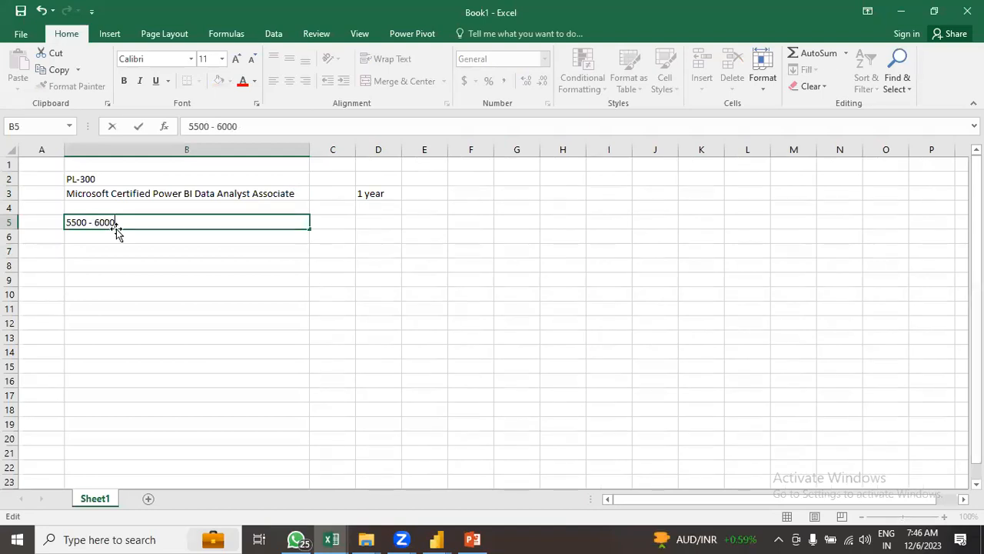
pyautogui.press('Return')
pyautogui.click(131, 220)
pyautogui.moveTo(81, 177); pyautogui.dragTo(378, 225)
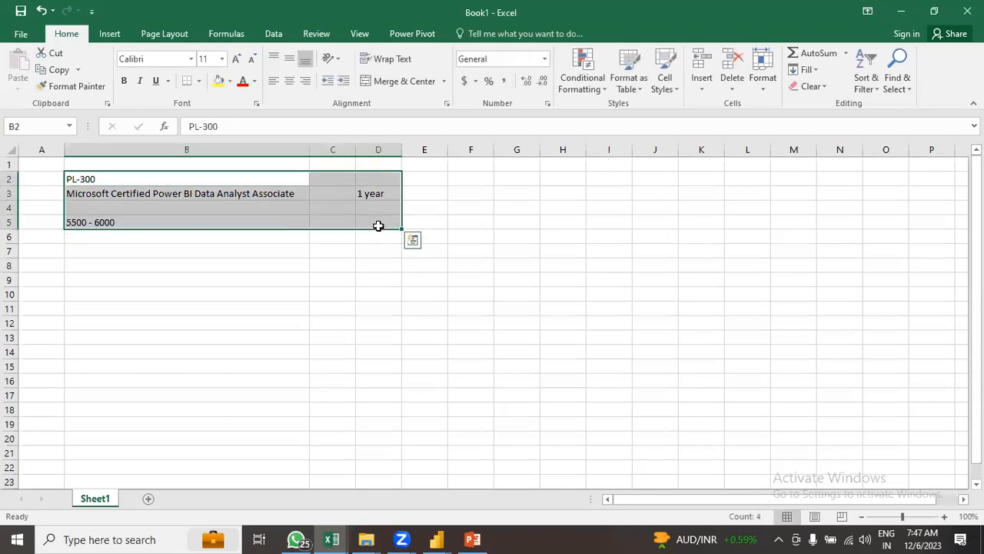
# View the P6-SuperStoreUS-2015 workbook and the Class 3 folder, and return to the Power Query Editor window of Start File
pyautogui.moveTo(442, 538)
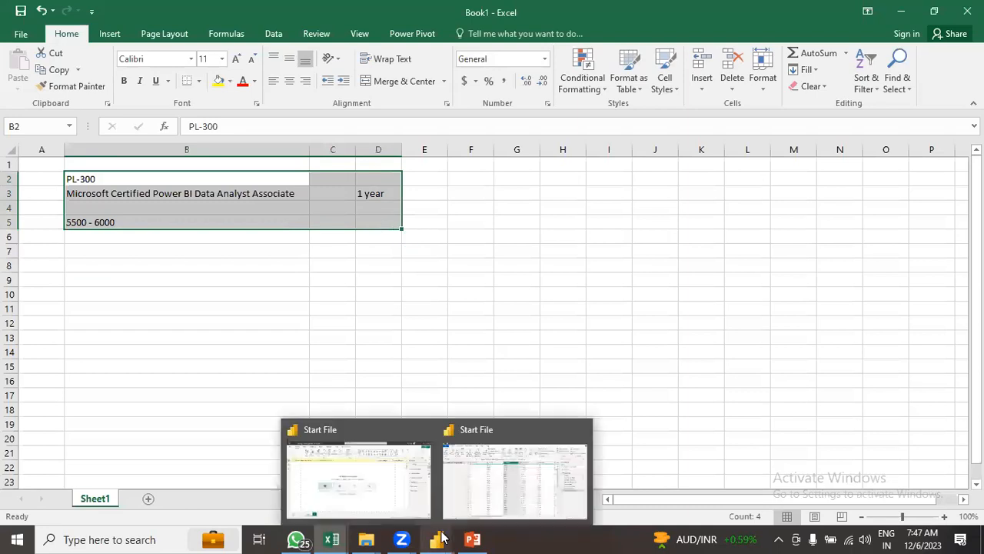
pyautogui.click(473, 492)
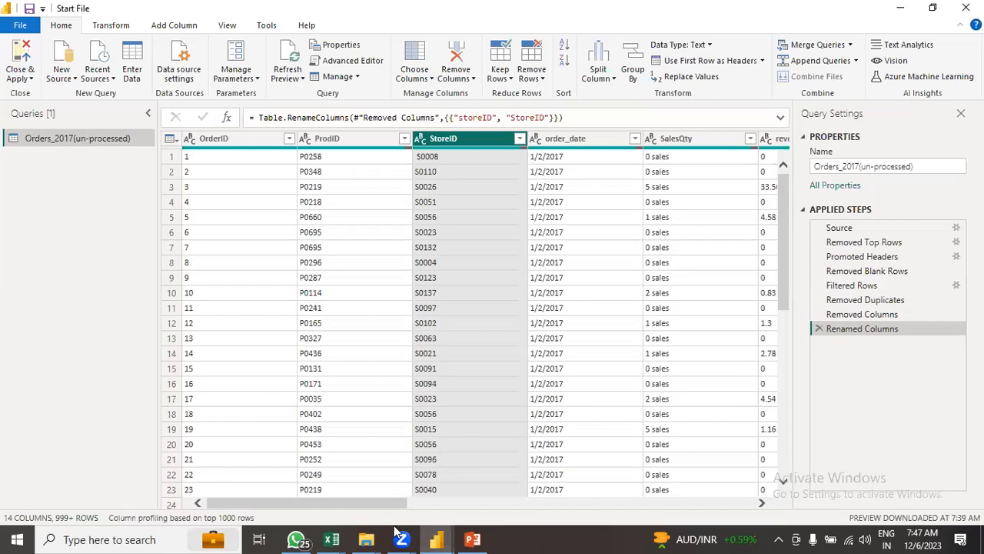
pyautogui.moveTo(332, 539)
pyautogui.click(280, 486)
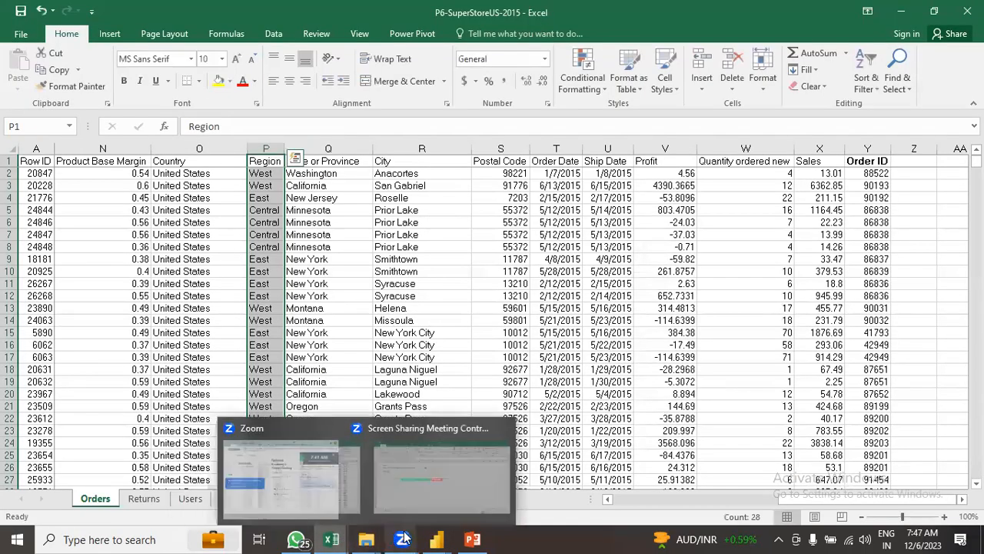
pyautogui.moveTo(366, 538)
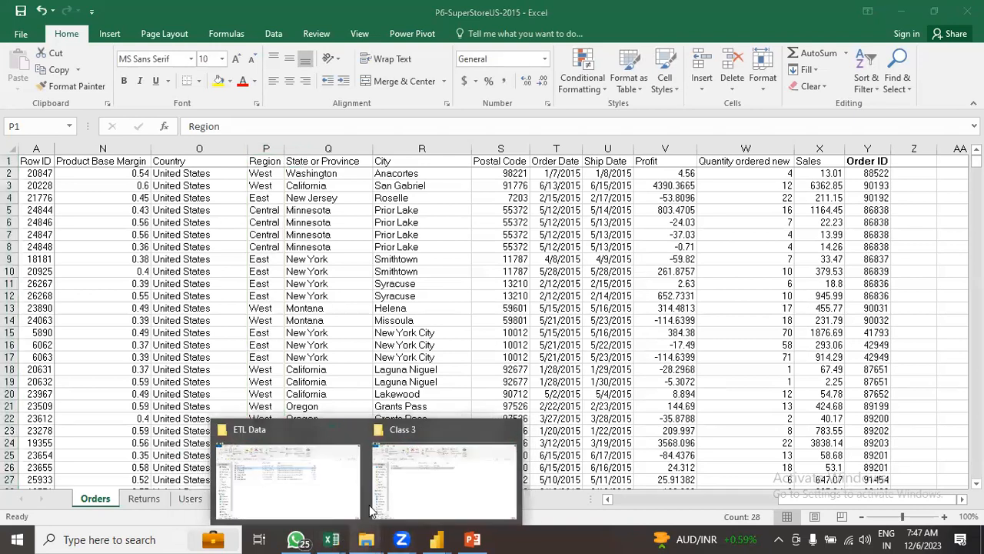
pyautogui.click(398, 507)
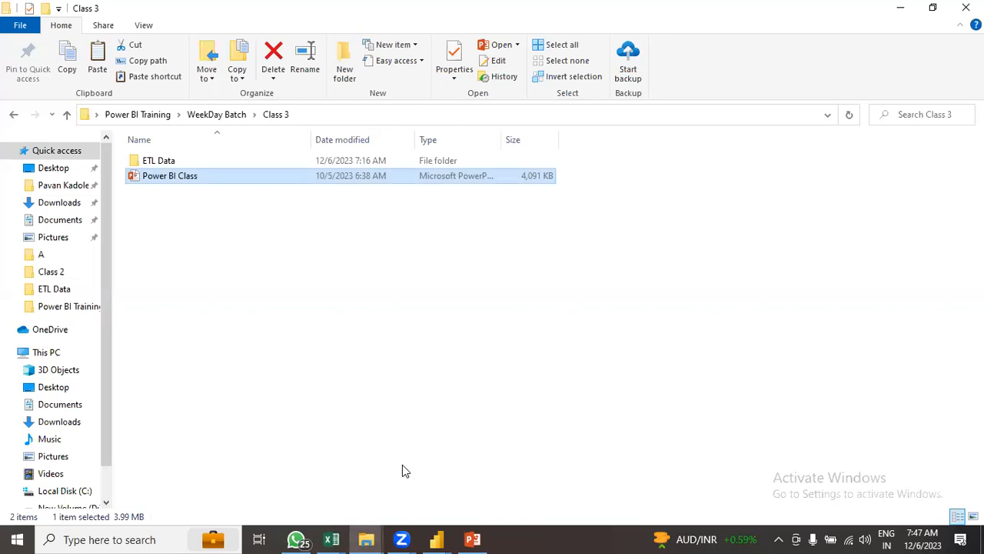
pyautogui.moveTo(436, 538)
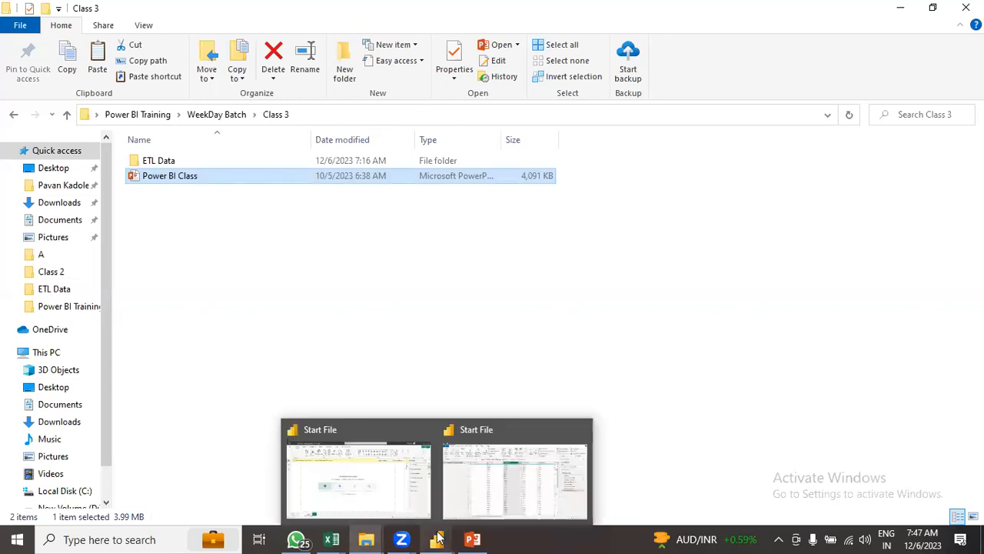
pyautogui.click(478, 506)
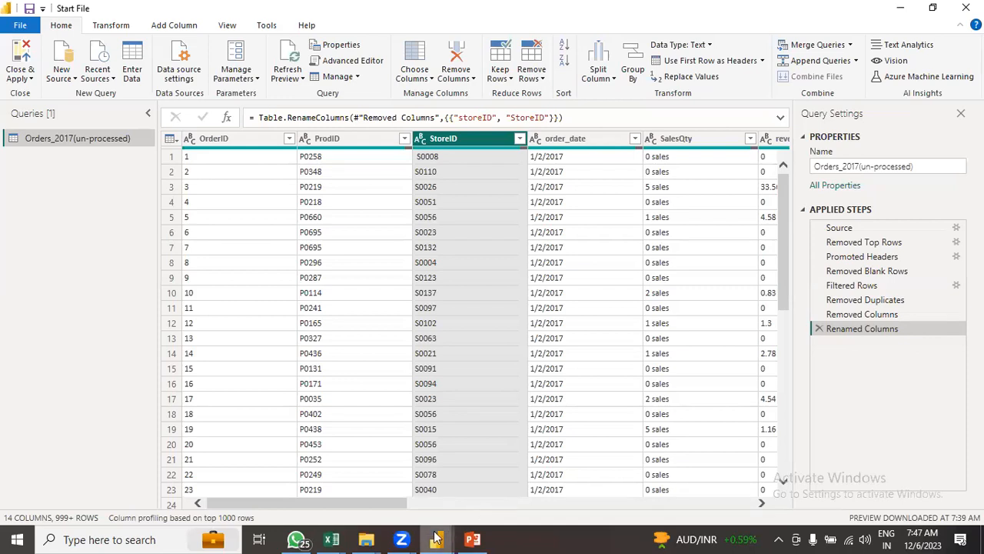
pyautogui.moveTo(436, 538)
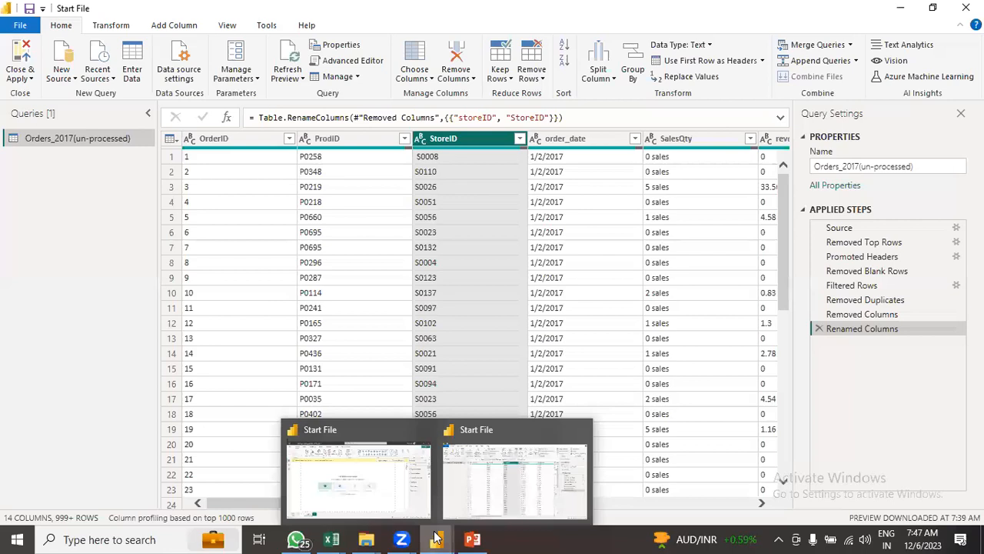
pyautogui.click(459, 482)
pyautogui.moveTo(436, 539)
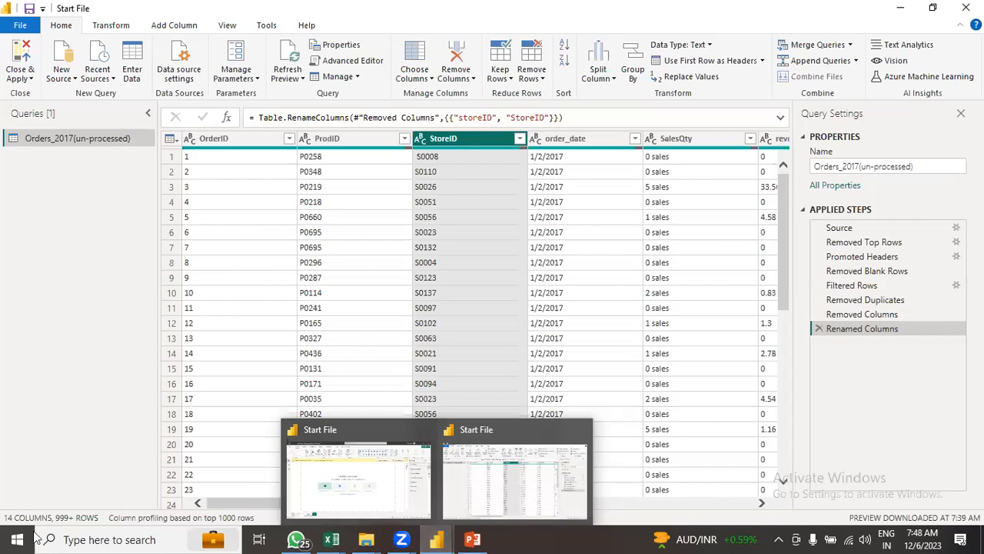
# Launch another Power BI Desktop instance from the Windows search, dismiss its start screen and minimize it
pyautogui.click(96, 538)
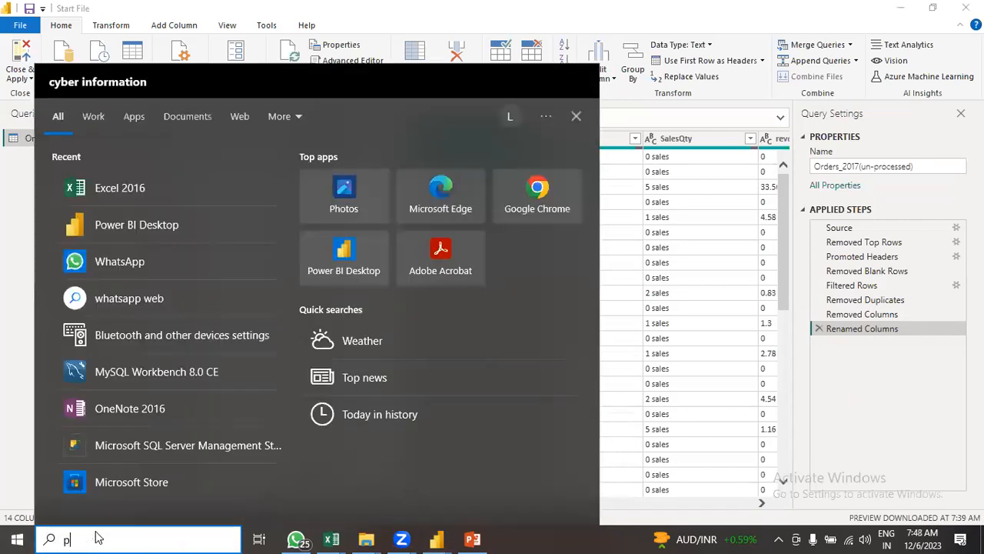
pyautogui.write('pbi')
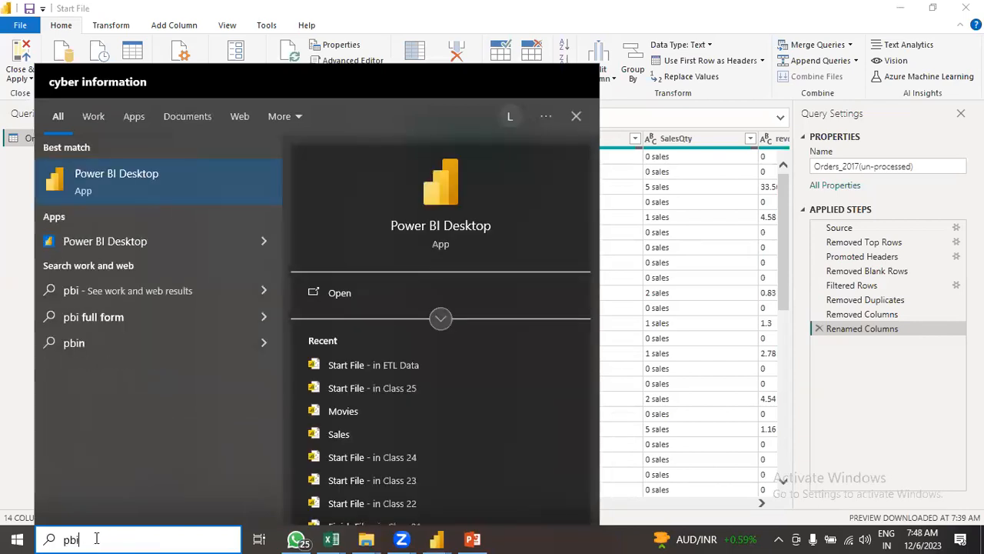
pyautogui.press('Return')
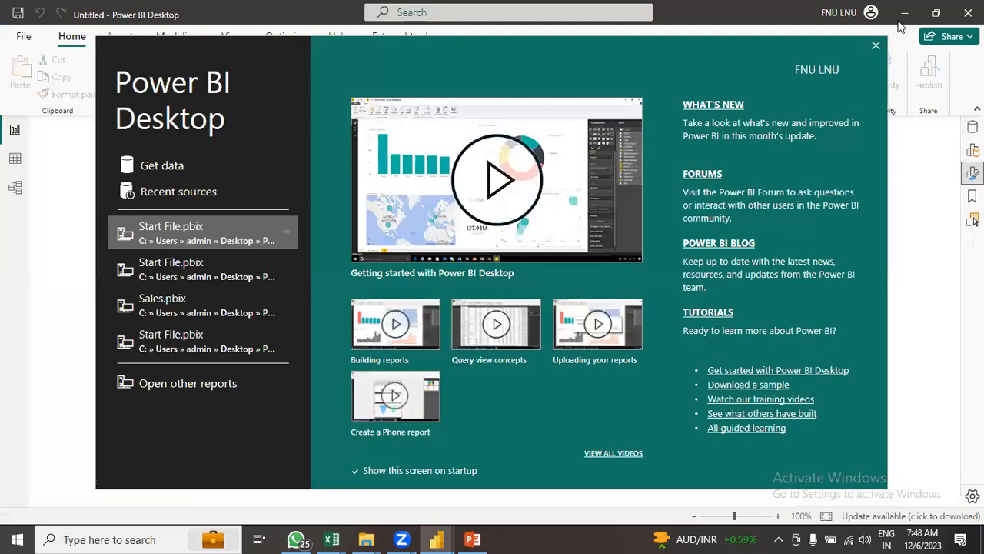
pyautogui.click(875, 43)
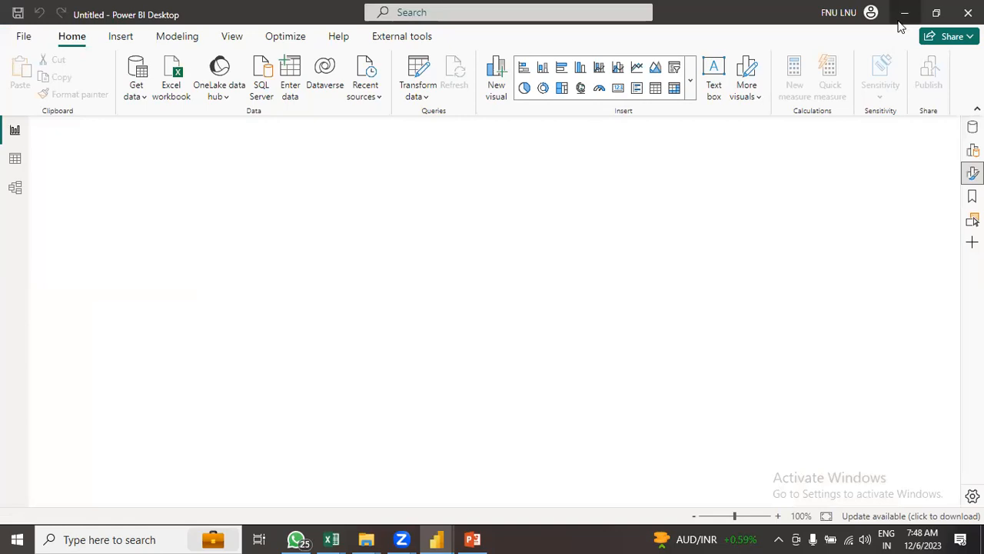
pyautogui.click(903, 16)
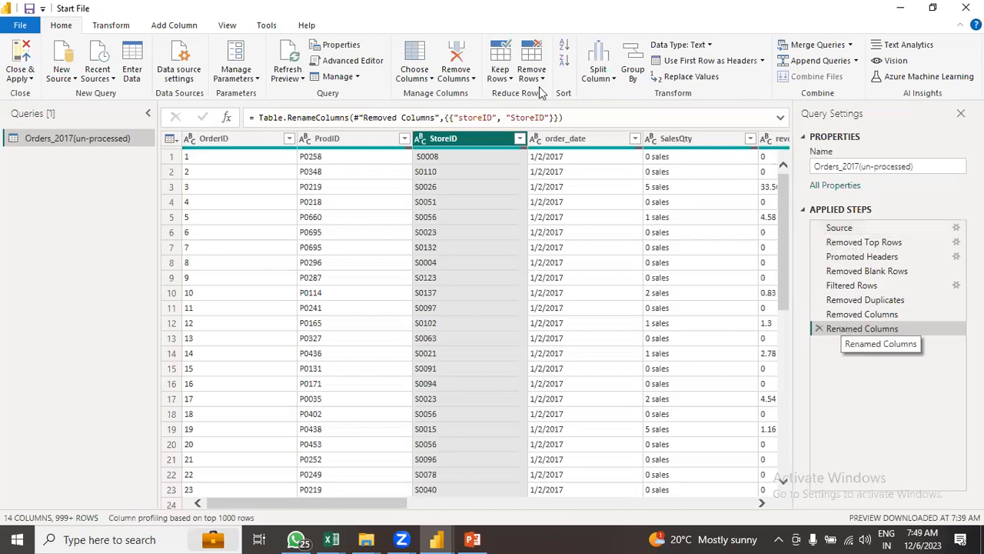
# Examine the source file path in the query's M code in the Advanced Editor and close it without changes
pyautogui.click(332, 61)
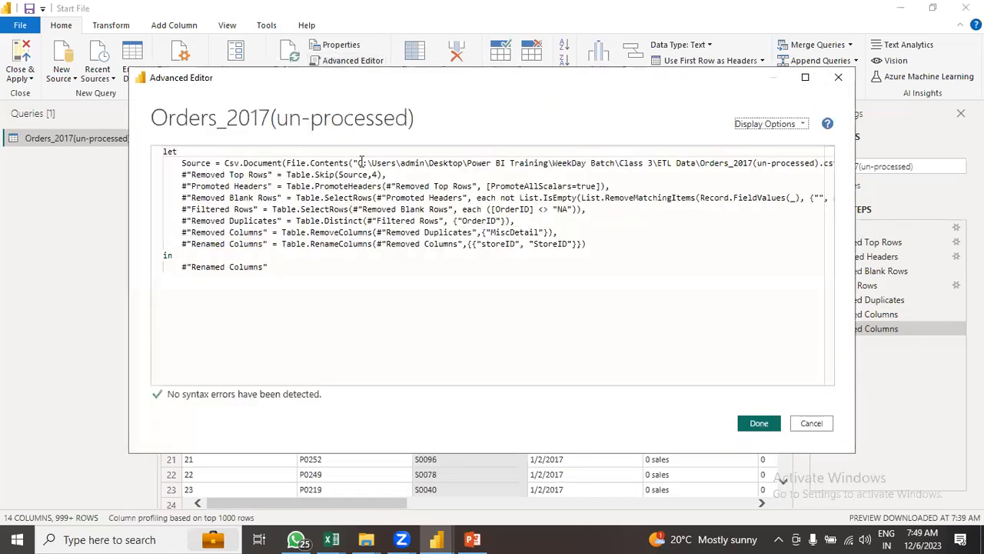
pyautogui.moveTo(349, 163); pyautogui.dragTo(374, 163)
pyautogui.moveTo(808, 174)
pyautogui.mouseDown()
pyautogui.moveTo(823, 168)
pyautogui.moveTo(799, 165)
pyautogui.mouseUp()
pyautogui.moveTo(488, 174); pyautogui.dragTo(465, 170)
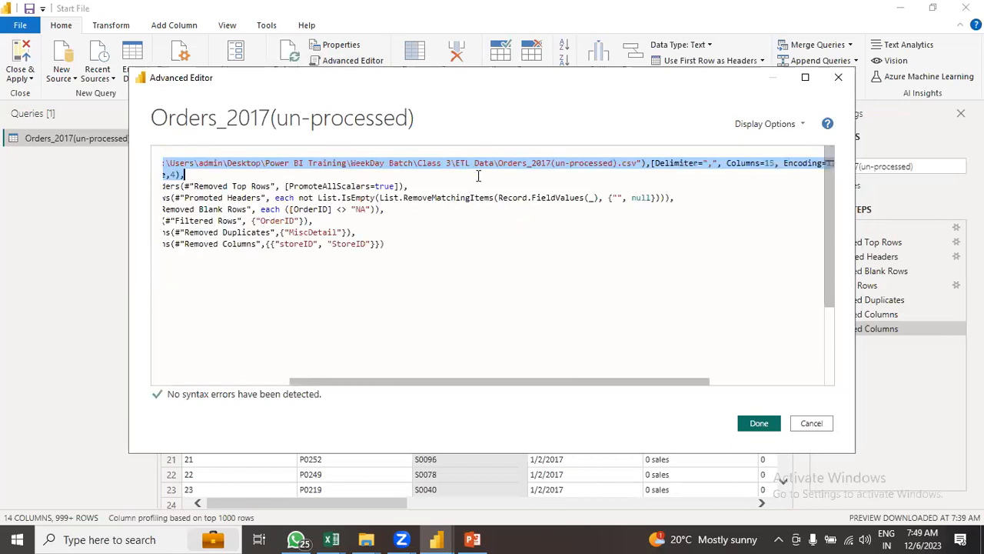
pyautogui.click(813, 423)
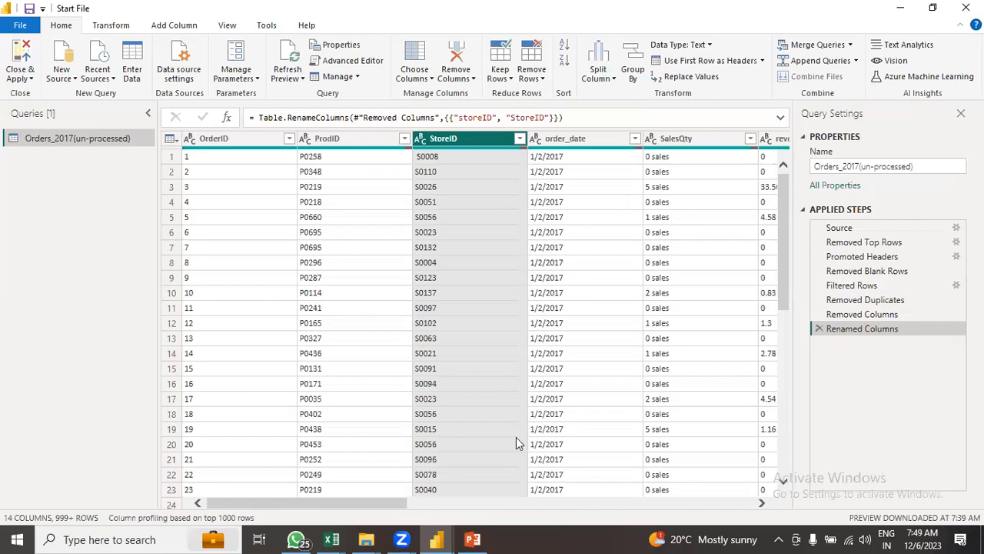
# Check the Renamed Columns formula against the full M script in the Advanced Editor, leaving the code as is
pyautogui.click(562, 117)
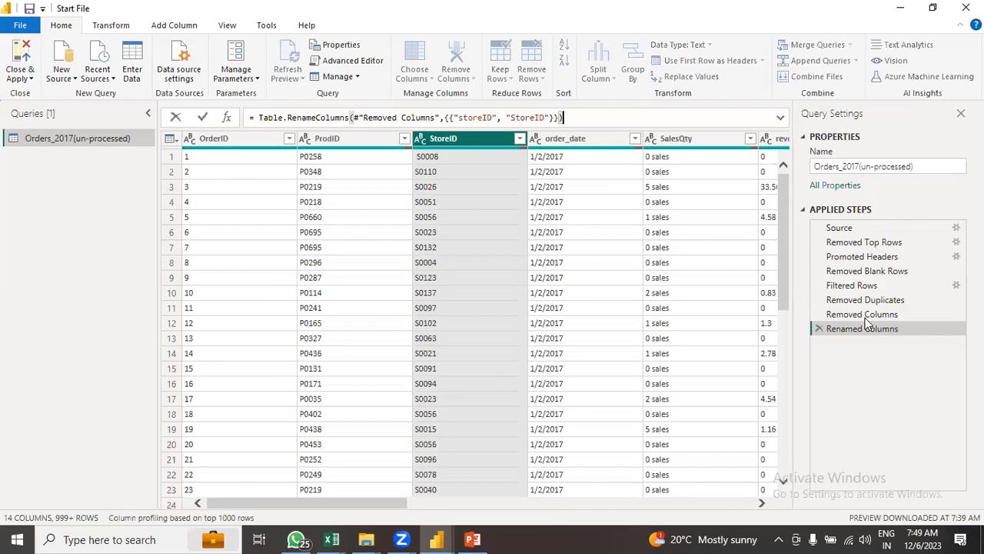
pyautogui.click(346, 61)
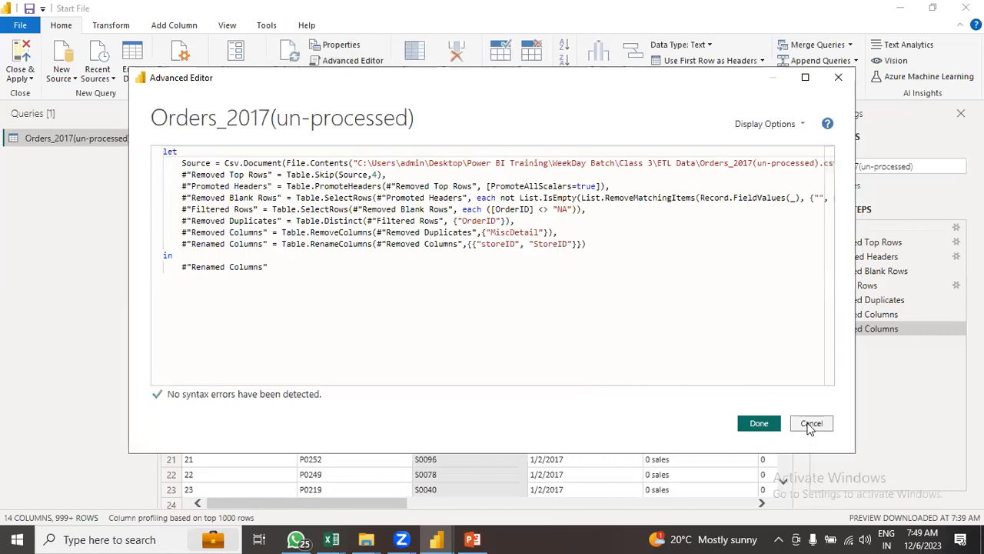
pyautogui.click(810, 427)
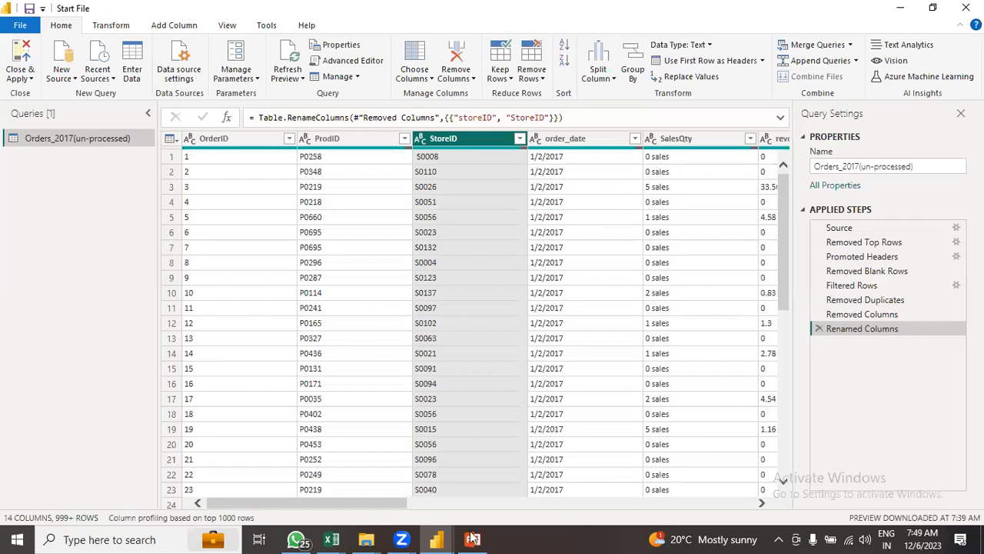
# Switch to the untitled Power BI Desktop report and connect it live to the Superstore Sales dataset in PBI Training
pyautogui.moveTo(438, 538)
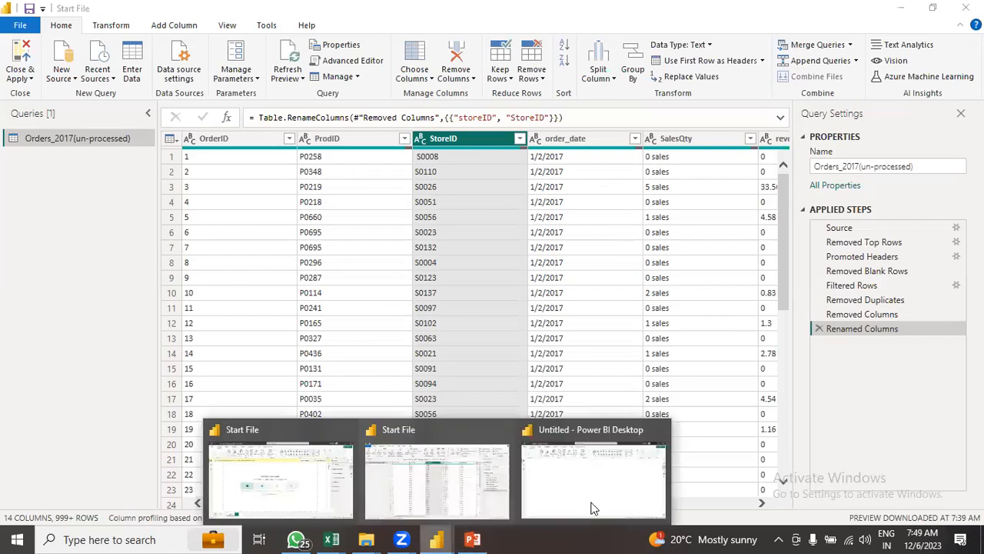
pyautogui.click(605, 472)
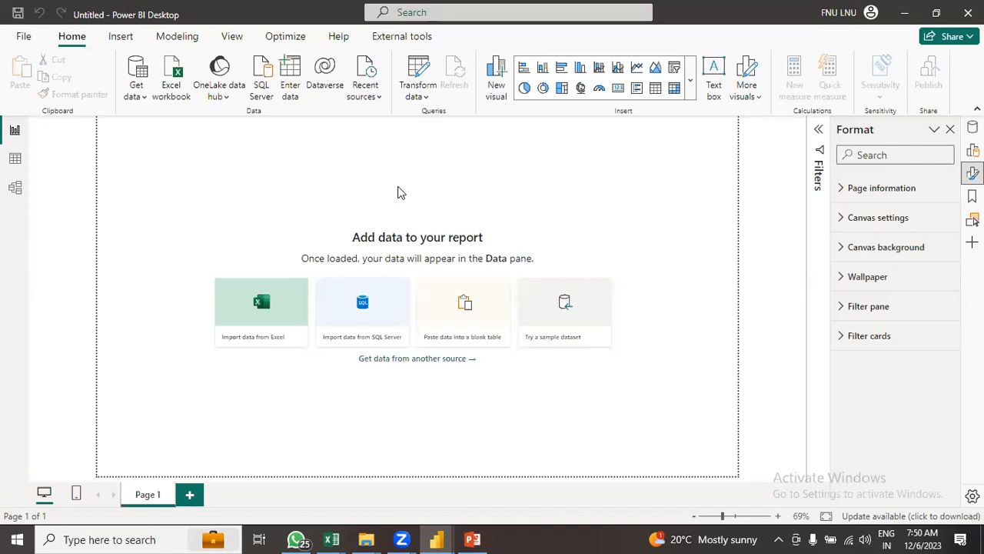
pyautogui.click(143, 94)
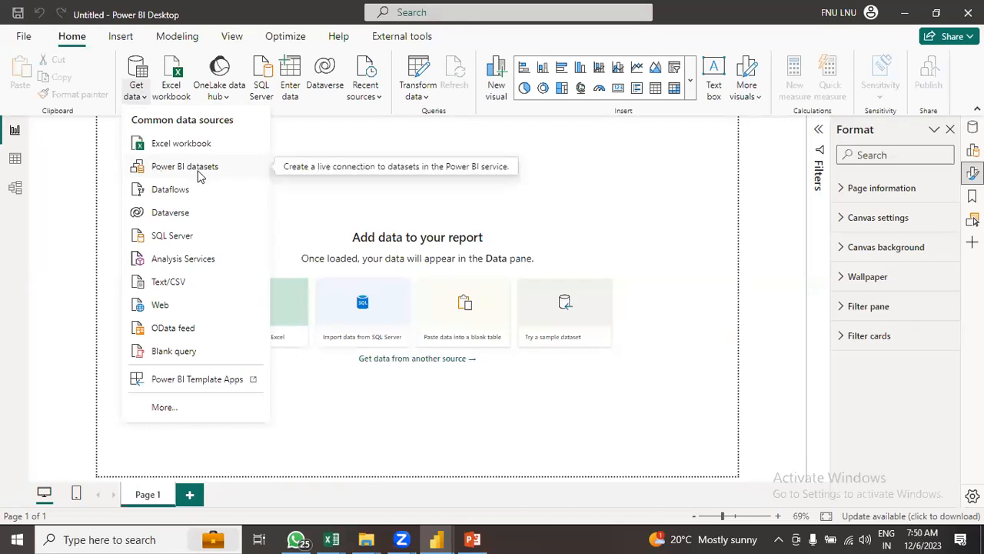
pyautogui.press('Escape')
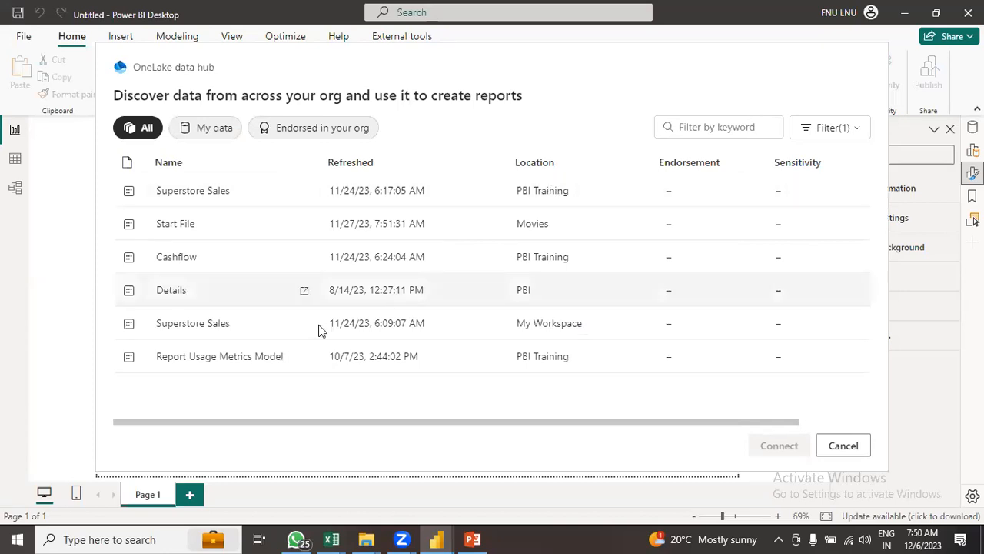
pyautogui.click(206, 196)
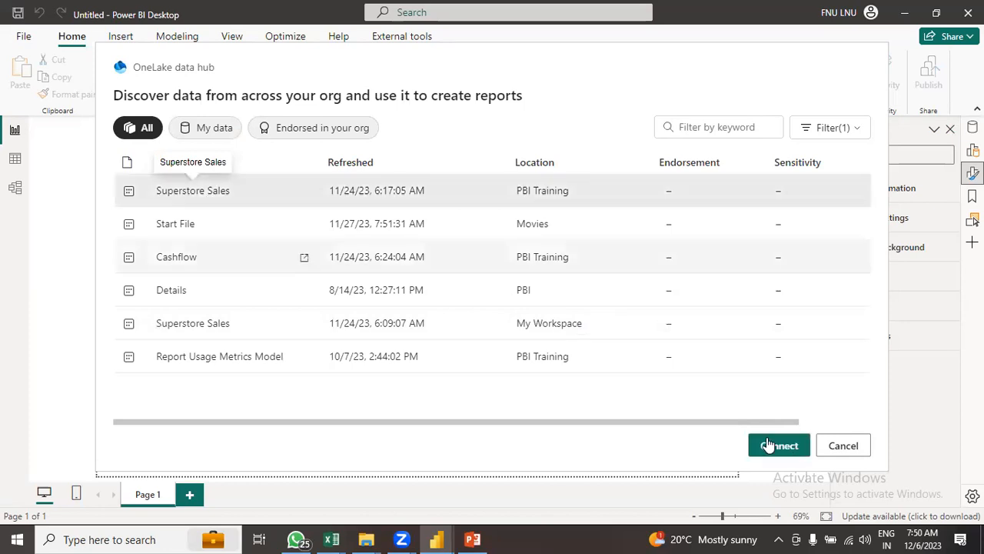
pyautogui.click(770, 447)
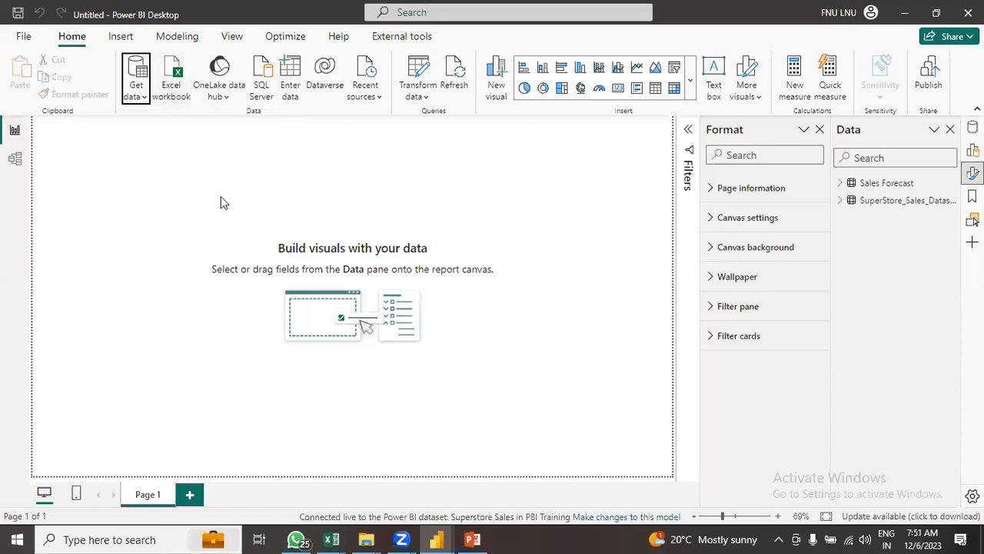
# Inspect the Sales Forecast and SuperStore_Sales_Dataset tables in Report and Model view, and close the untitled report without saving
pyautogui.click(876, 202)
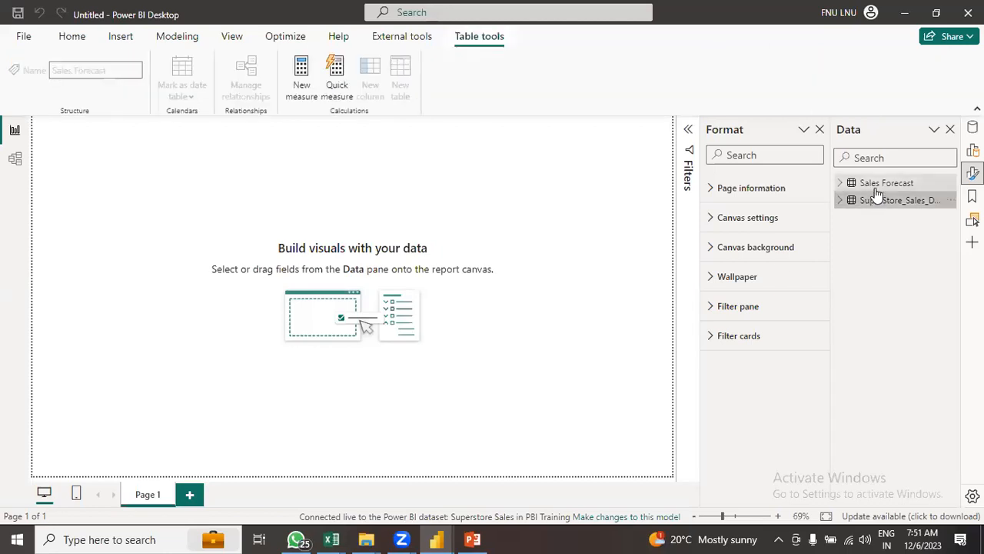
pyautogui.click(877, 192)
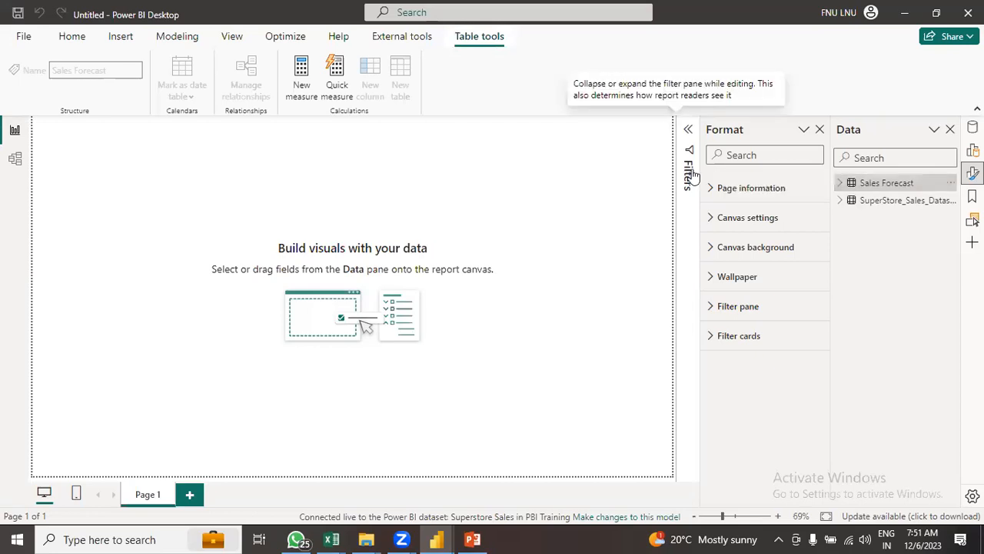
pyautogui.click(15, 162)
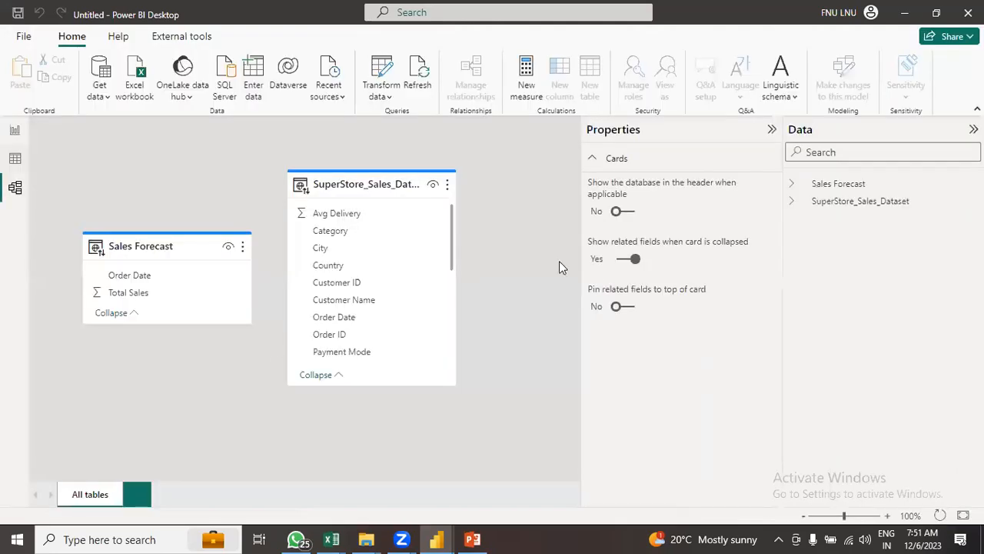
pyautogui.click(771, 130)
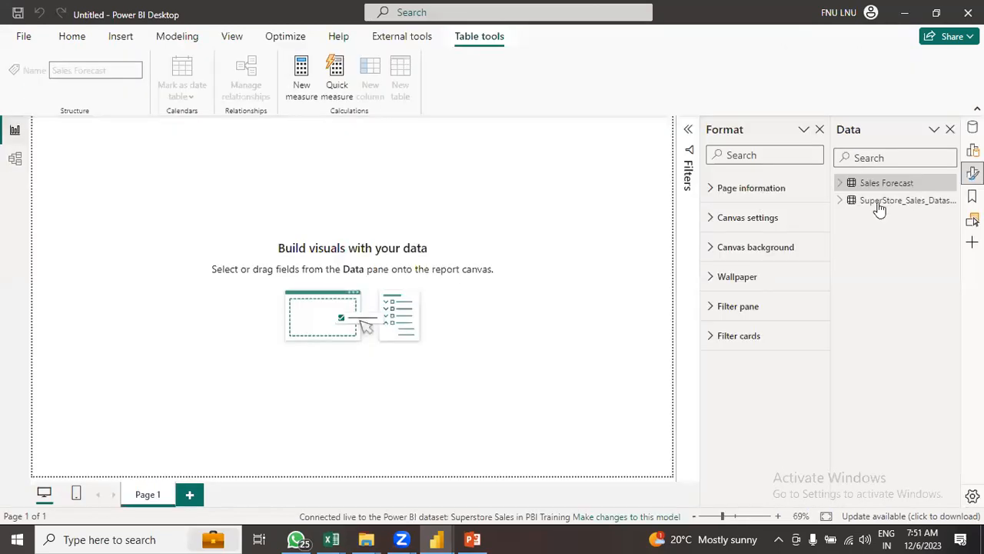
pyautogui.click(880, 208)
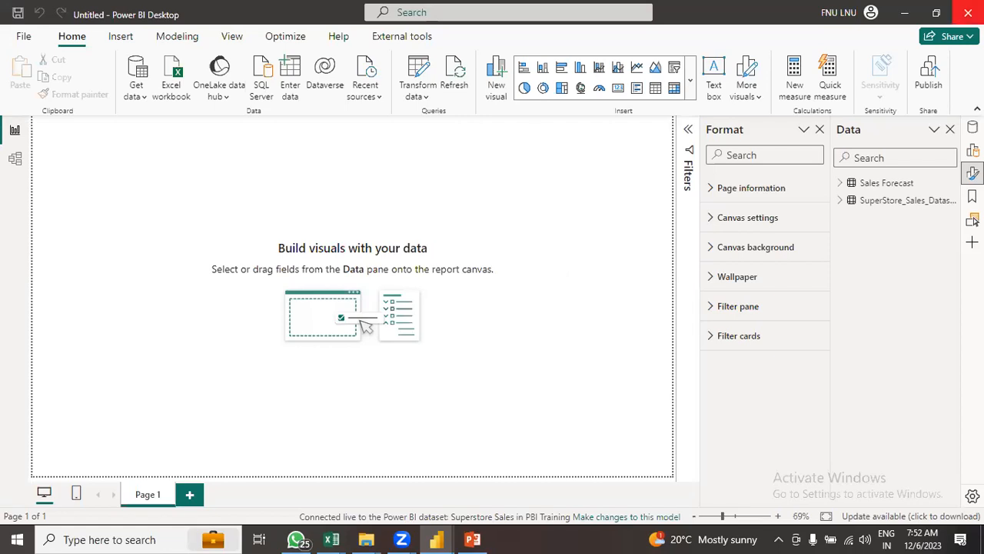
pyautogui.click(968, 13)
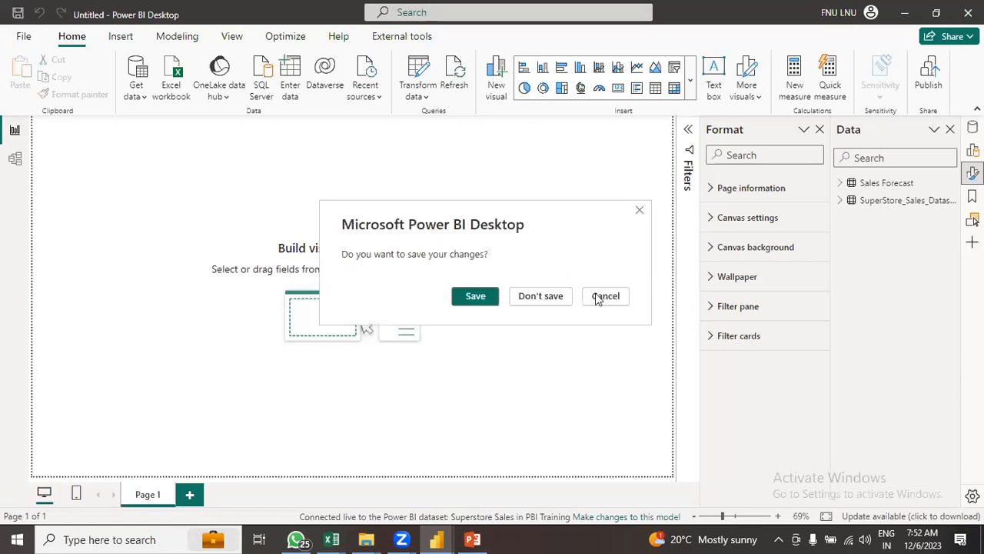
pyautogui.click(538, 298)
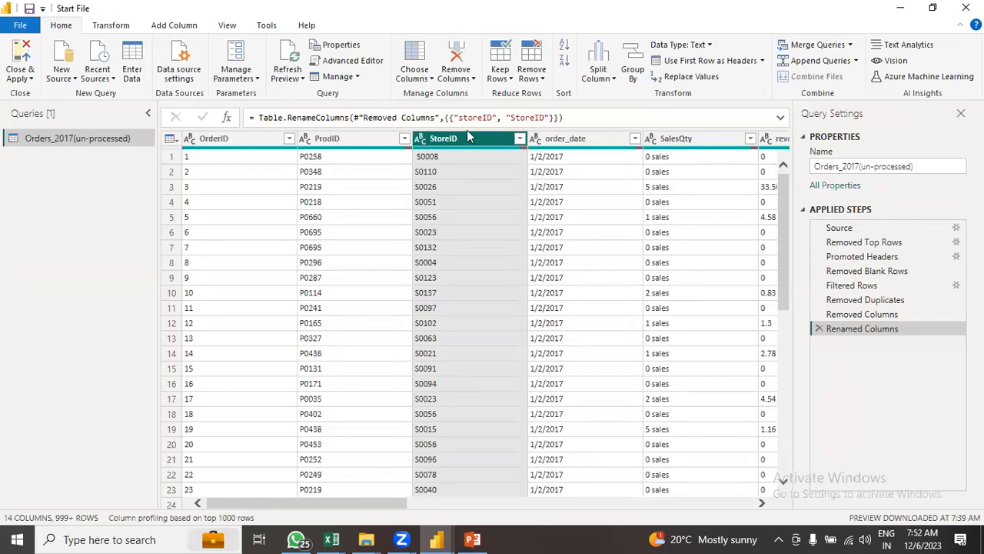
# Try moving the Discount column ahead of Bin 2 in the orders query, and delete the resulting Reordered Columns step
pyautogui.click(563, 117)
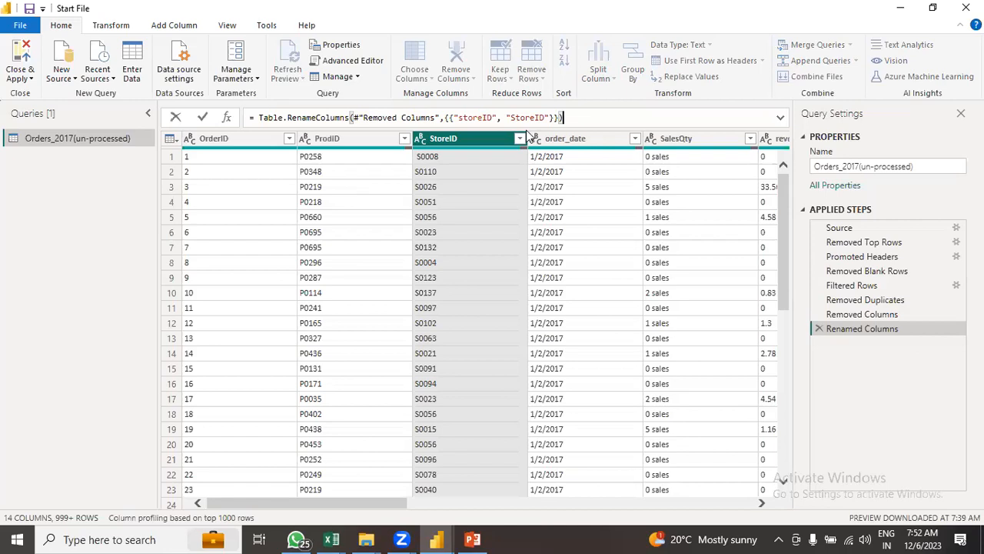
pyautogui.click(389, 501)
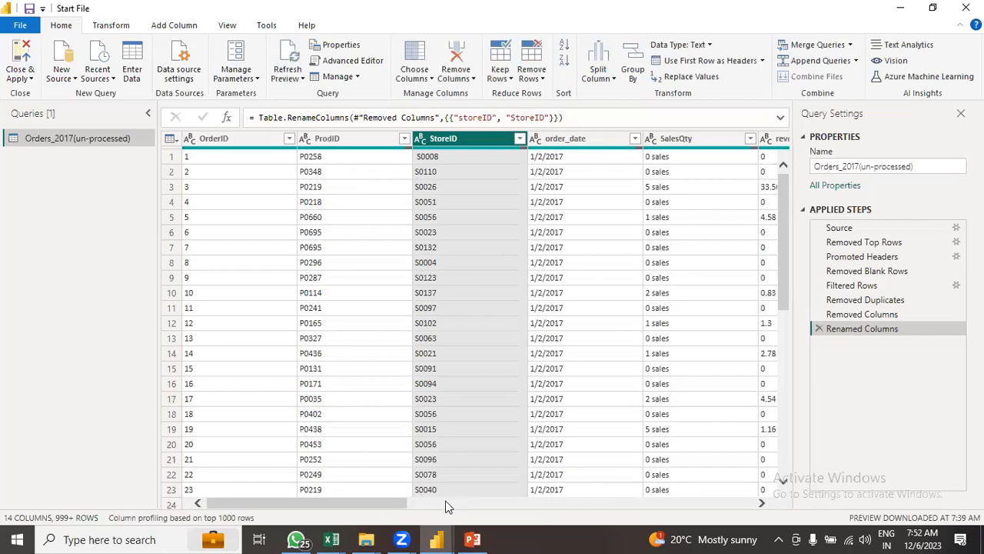
pyautogui.click(448, 505)
pyautogui.moveTo(459, 502); pyautogui.dragTo(742, 499)
pyautogui.moveTo(597, 149); pyautogui.dragTo(490, 148)
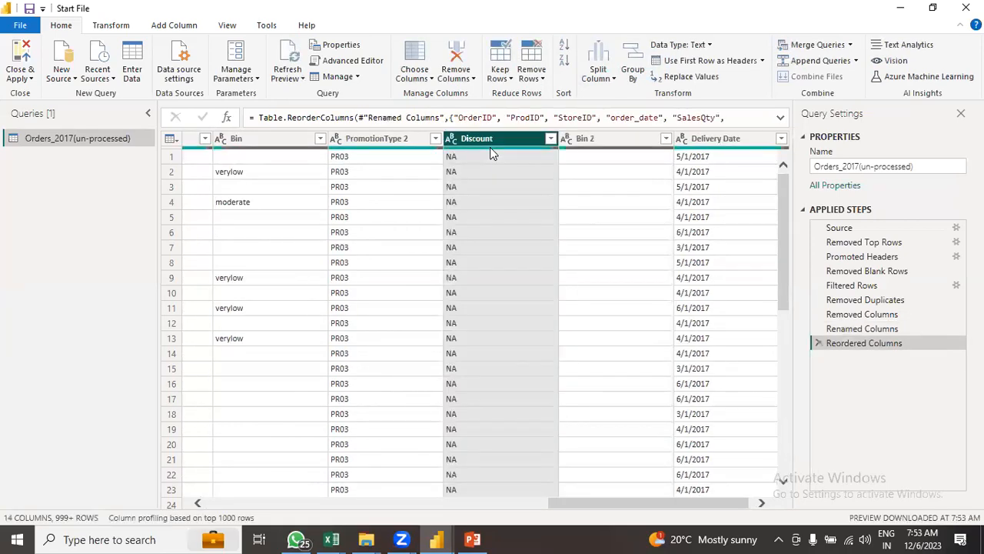
pyautogui.click(818, 344)
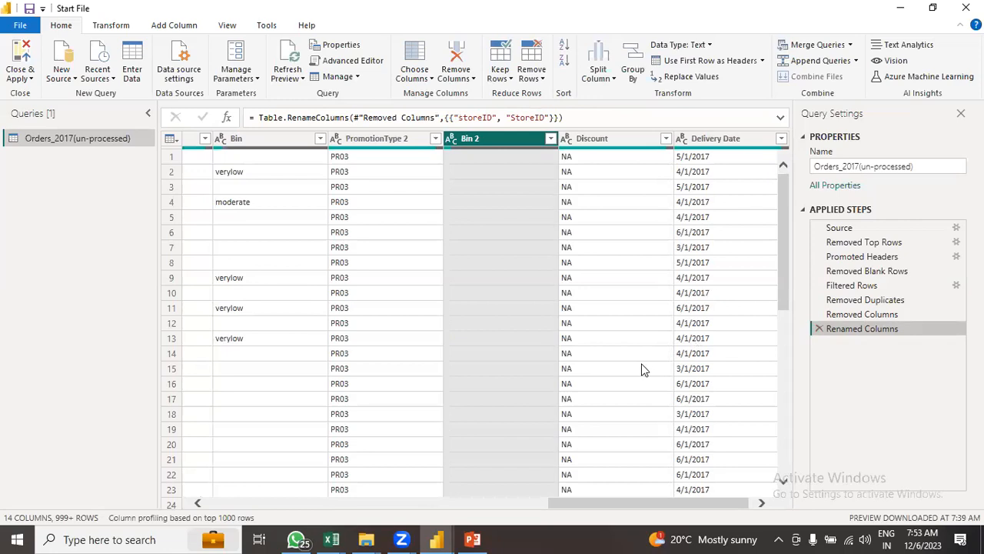
pyautogui.moveTo(616, 509); pyautogui.dragTo(166, 479)
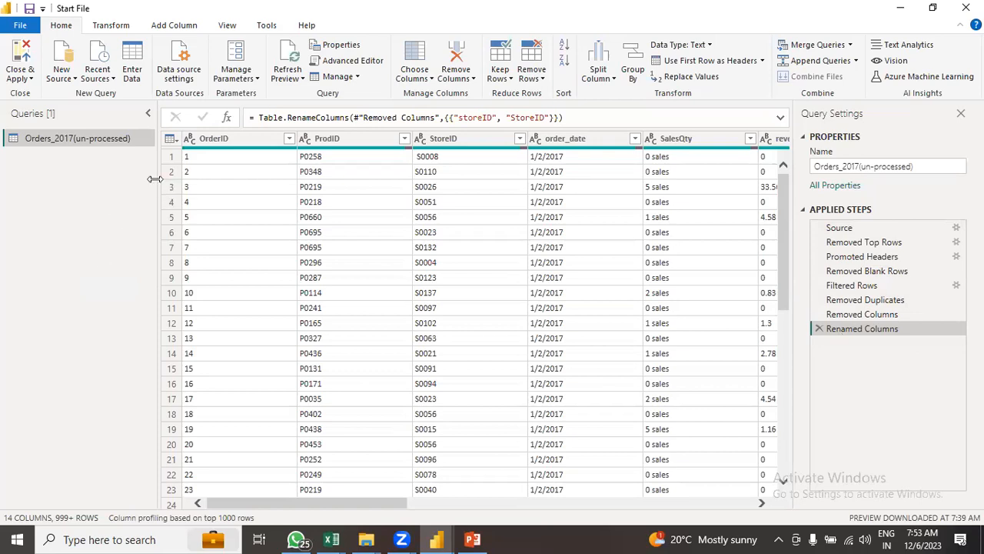
# Close and apply the query changes, and view the loaded Orders_2017(un-processed) data in Table view
pyautogui.click(23, 60)
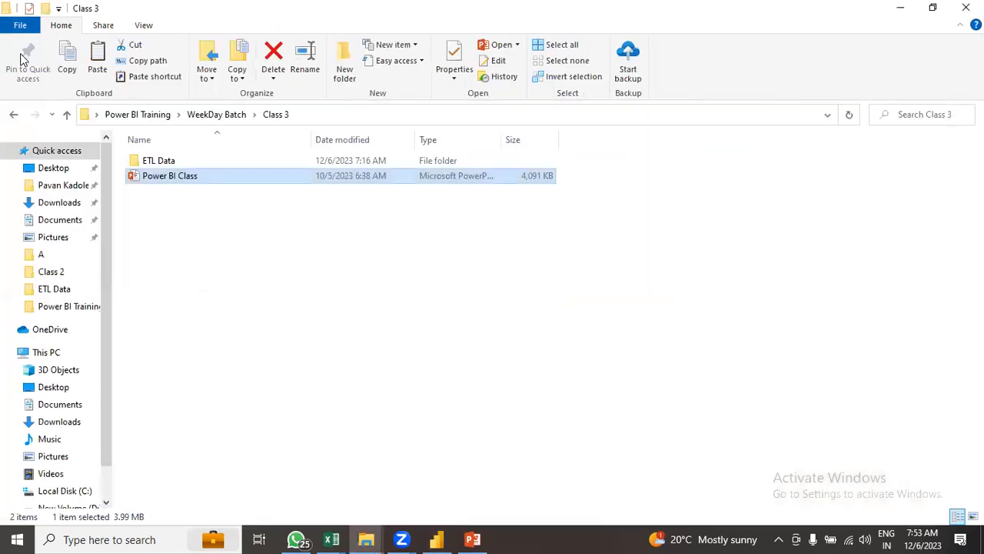
pyautogui.click(437, 538)
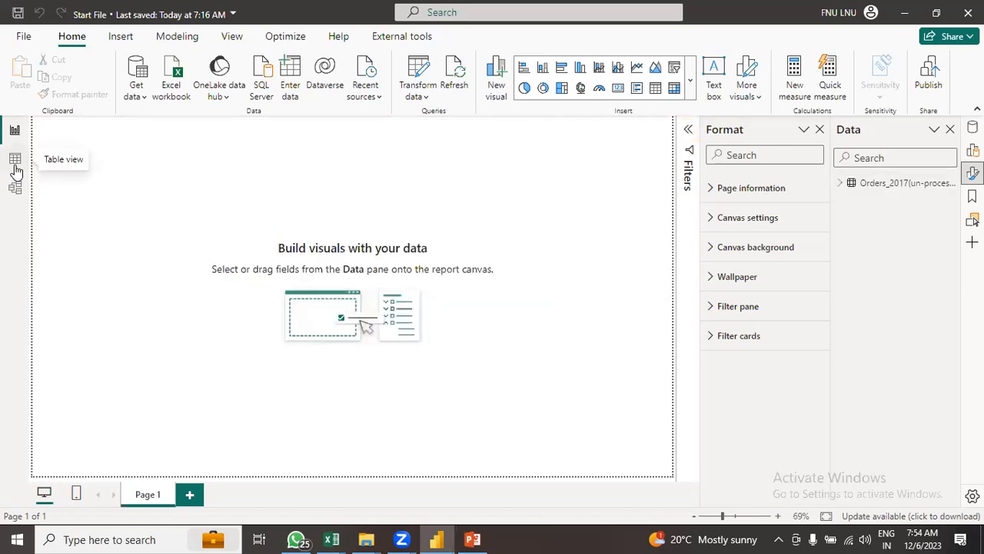
pyautogui.click(15, 163)
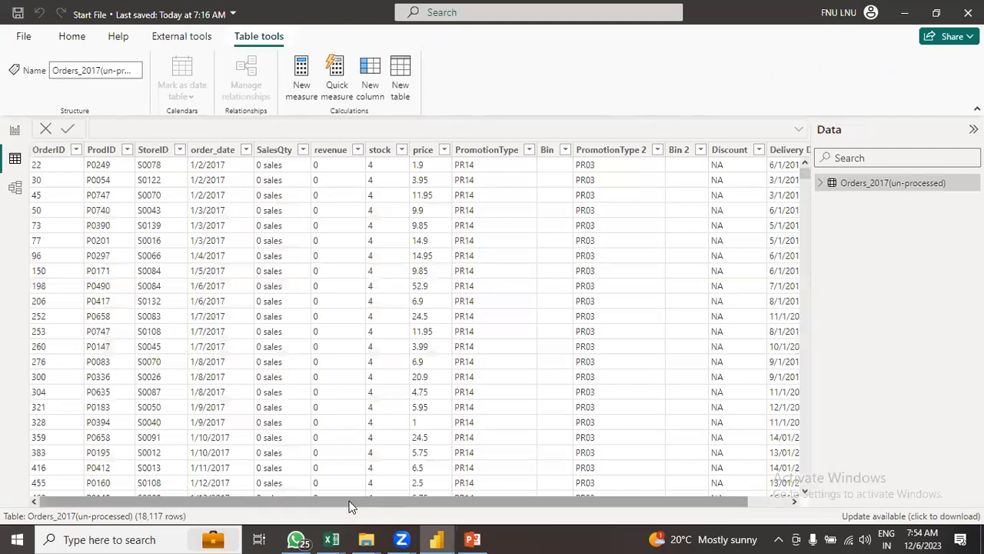
pyautogui.moveTo(379, 503); pyautogui.dragTo(286, 486)
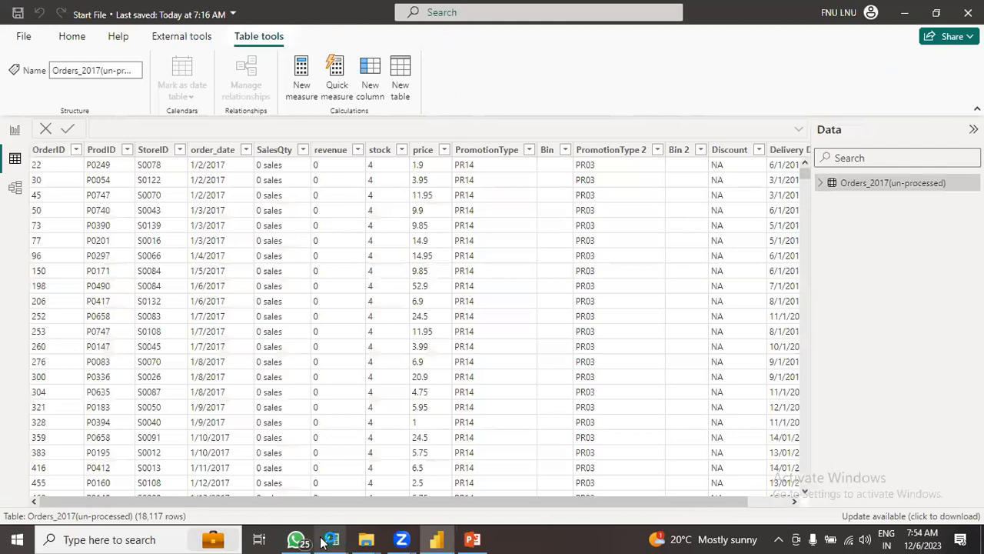
# Open the original Orders_2017(un-processed) file from the ETL Data folder in Excel and look through its raw rows
pyautogui.moveTo(366, 539)
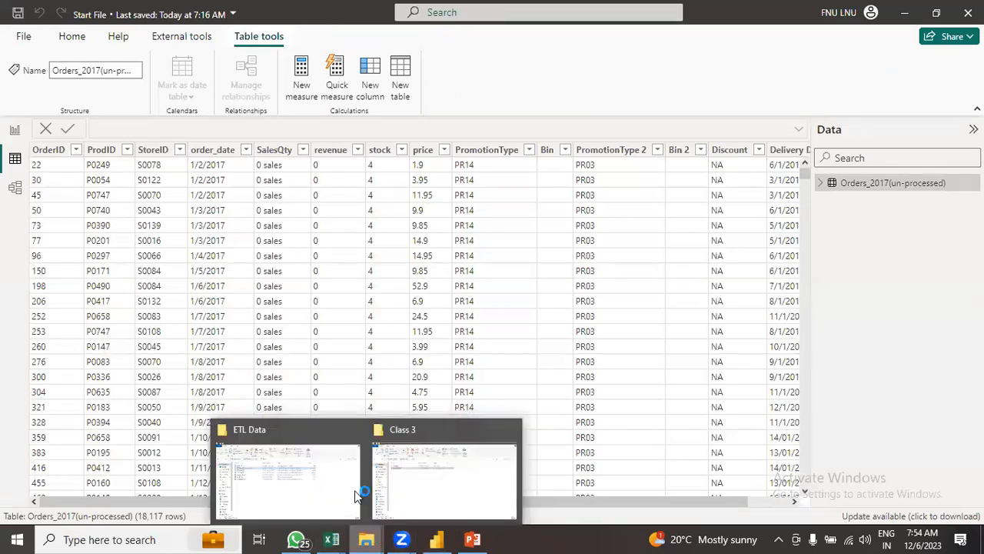
pyautogui.click(402, 477)
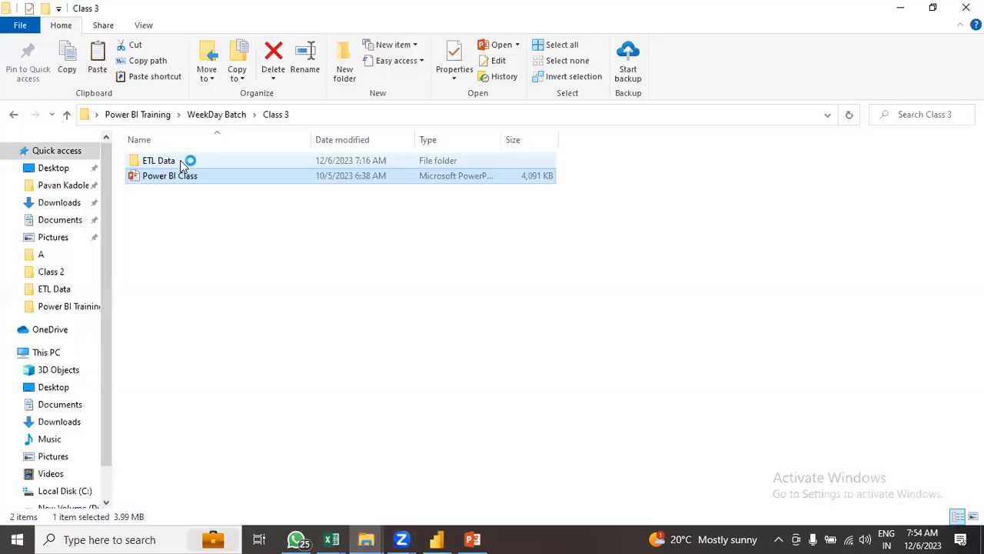
pyautogui.doubleClick(182, 163)
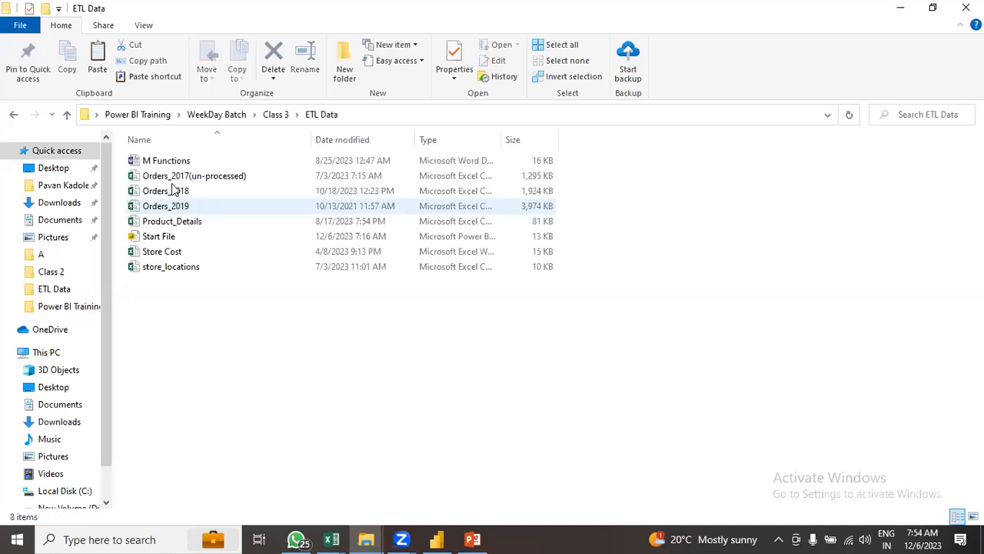
pyautogui.doubleClick(173, 177)
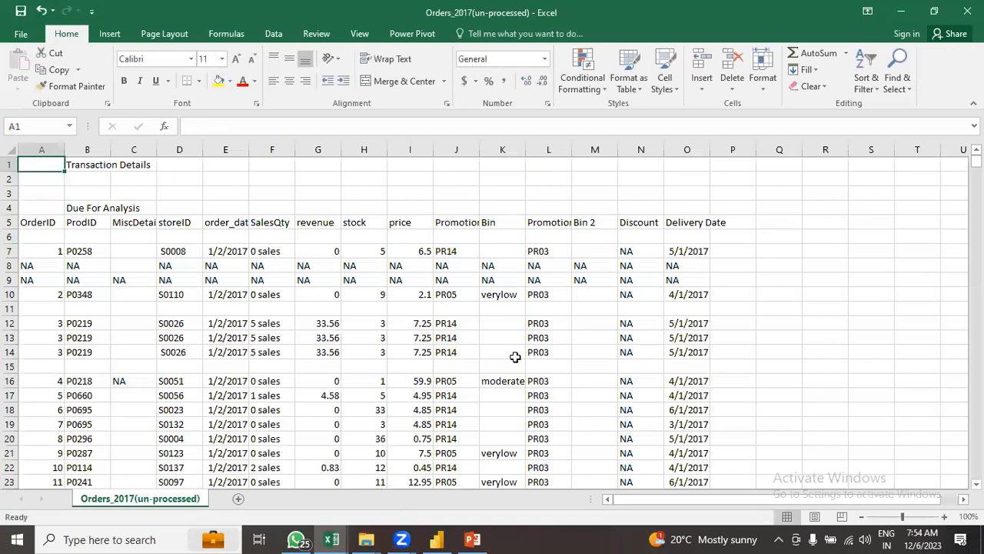
pyautogui.scroll(-7, 515, 362)
pyautogui.scroll(7, 359, 236)
# Return to Power BI Desktop, reopen the orders query in Power Query Editor to view its applied steps, and close and apply it
pyautogui.click(446, 539)
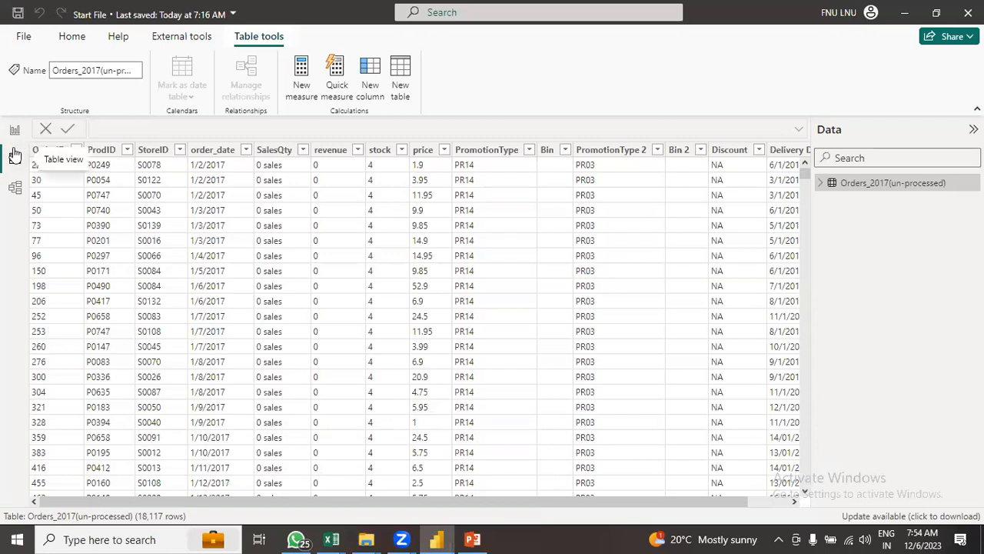
pyautogui.click(382, 81)
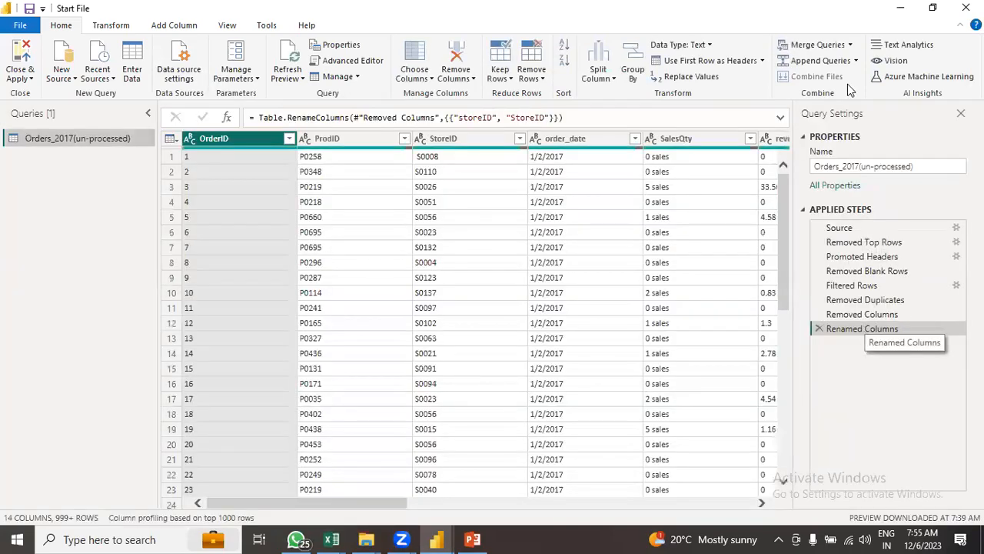
pyautogui.click(17, 62)
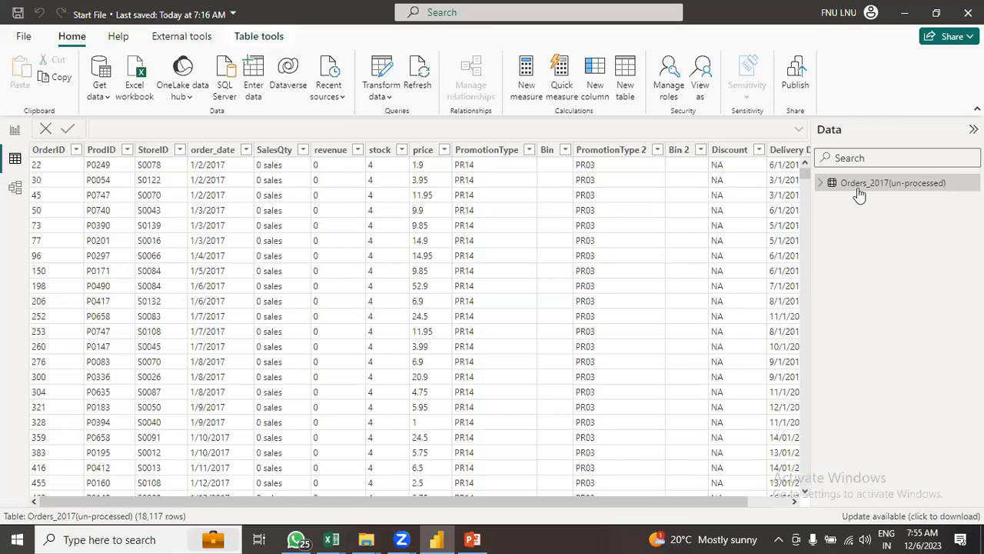
# Switch to the Orders_2017(un-processed) workbook in Excel and look through its raw rows for blank, NA and duplicate entries
pyautogui.moveTo(858, 192)
pyautogui.click(330, 538)
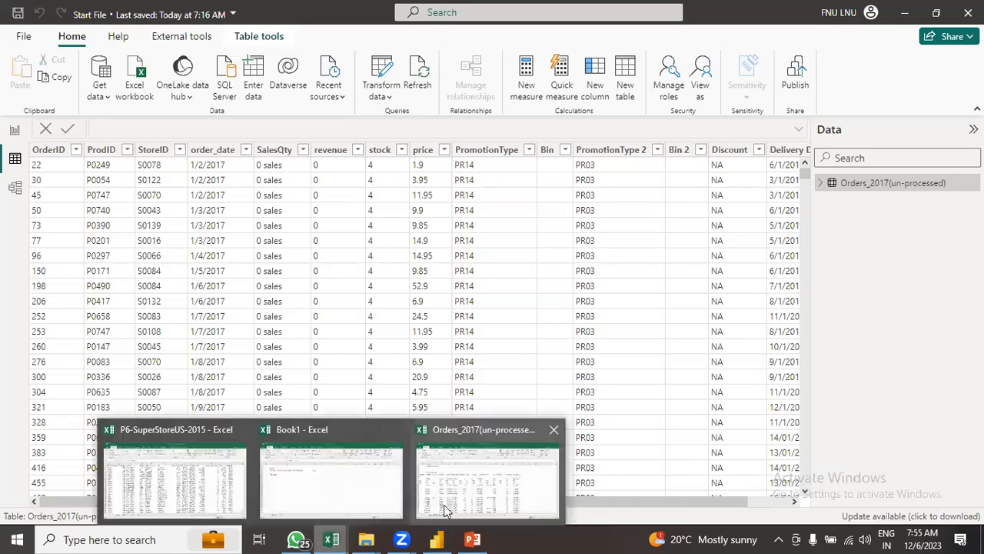
pyautogui.scroll(-20, 236, 383)
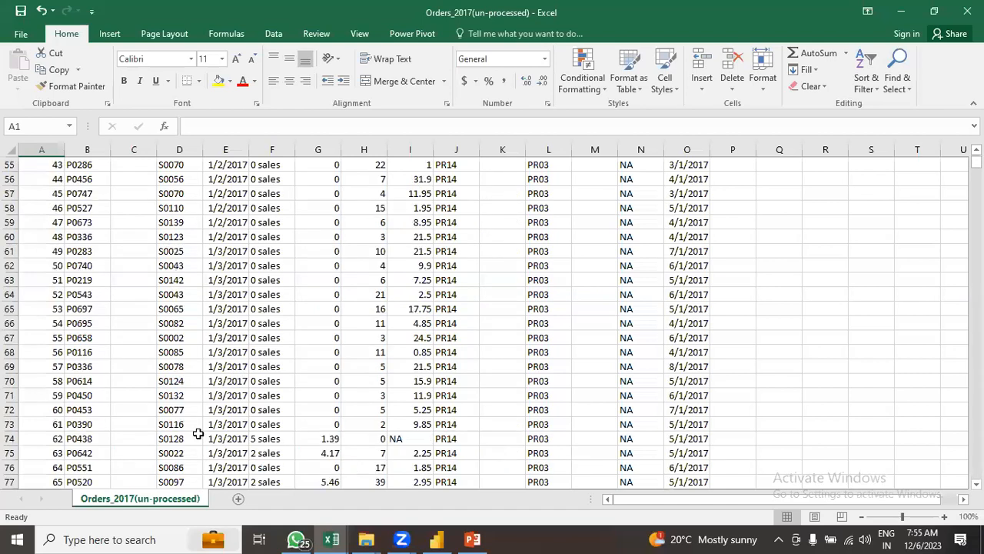
pyautogui.scroll(-19, 79, 467)
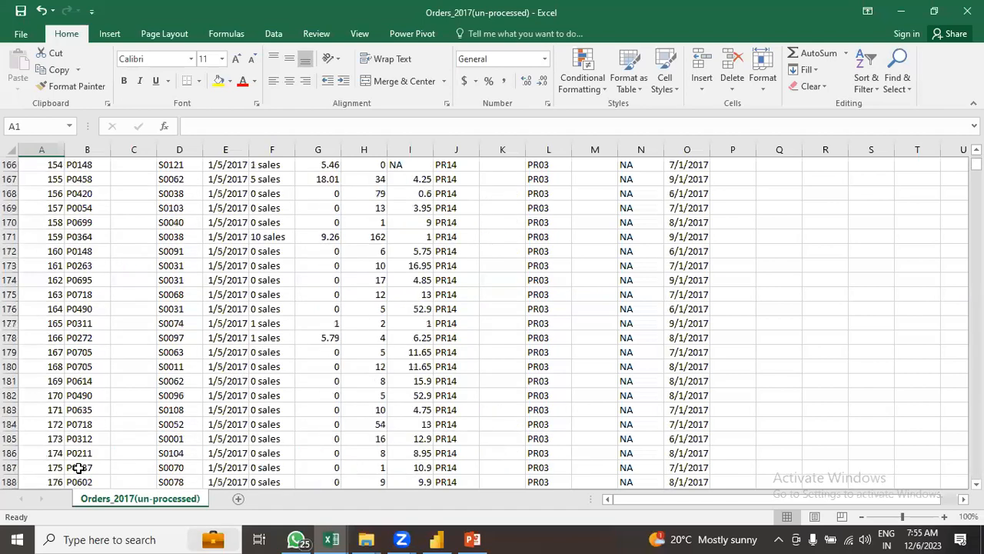
pyautogui.scroll(-13, 79, 467)
pyautogui.scroll(-13, 79, 467)
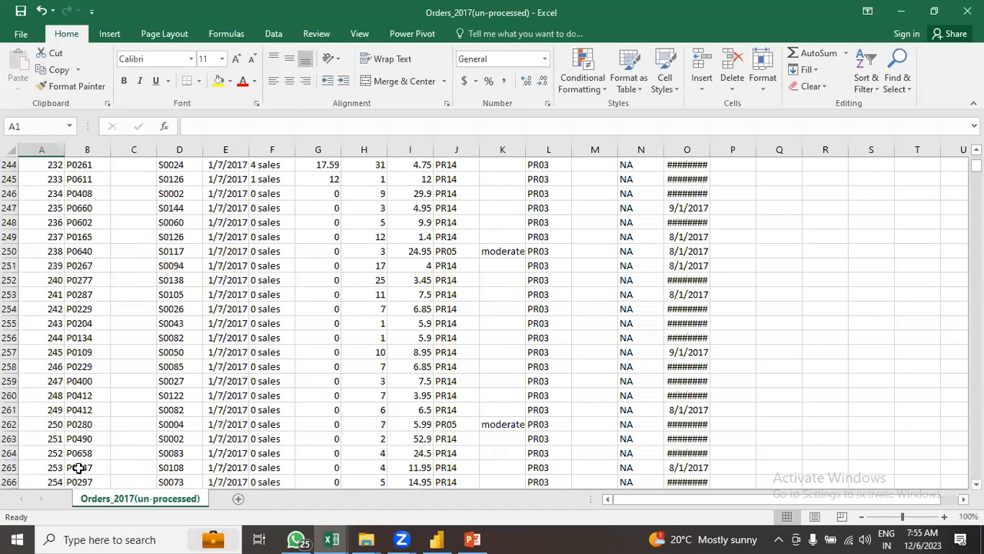
pyautogui.scroll(20, 79, 467)
pyautogui.scroll(12, 79, 467)
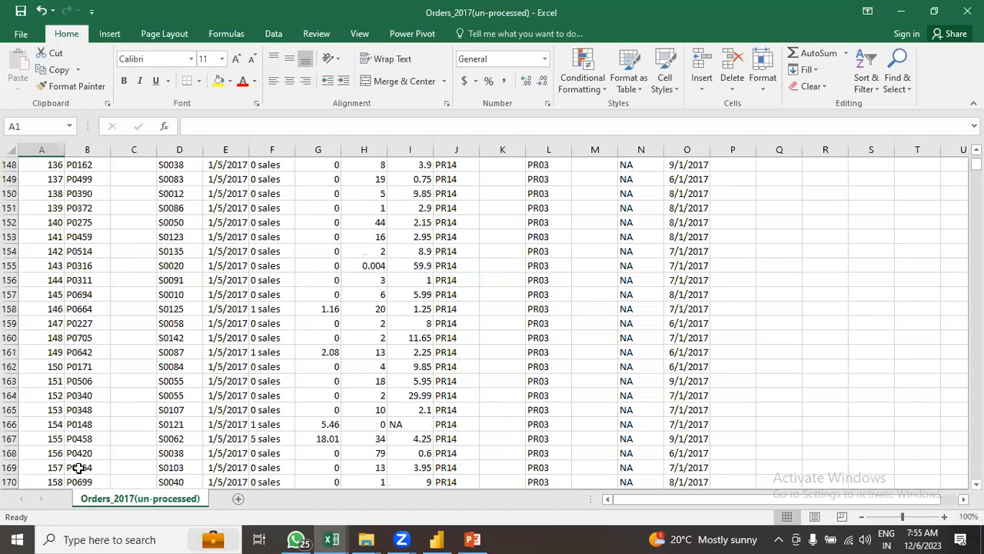
pyautogui.scroll(20, 79, 467)
pyautogui.scroll(19, 80, 467)
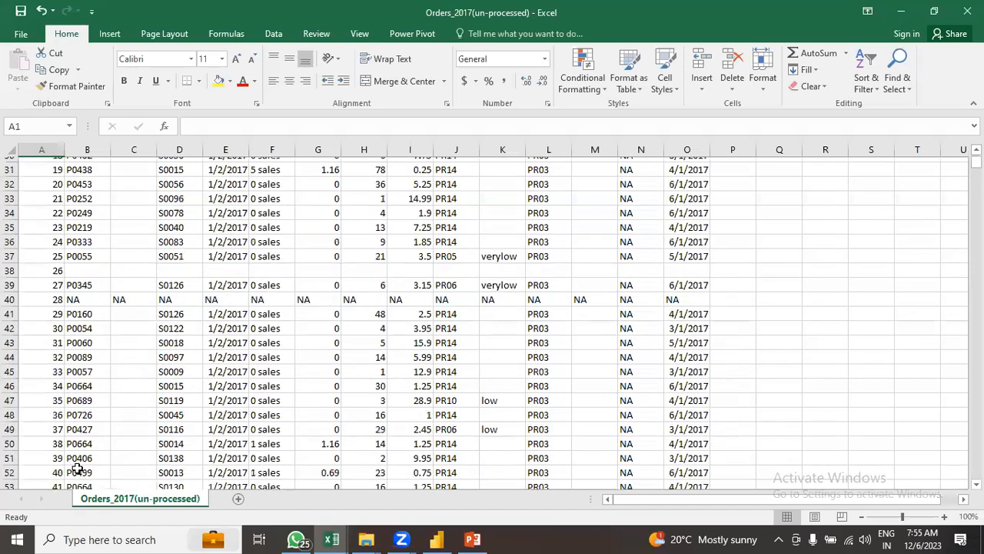
pyautogui.scroll(10, 79, 467)
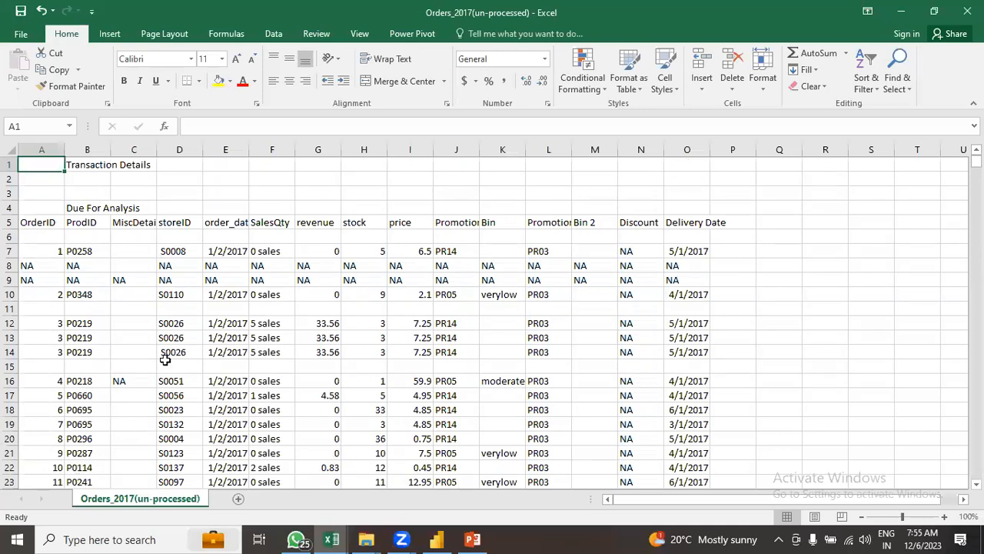
# Return to Power BI Desktop, view the orders query's applied steps in Power Query Editor, and close the editor
pyautogui.click(444, 539)
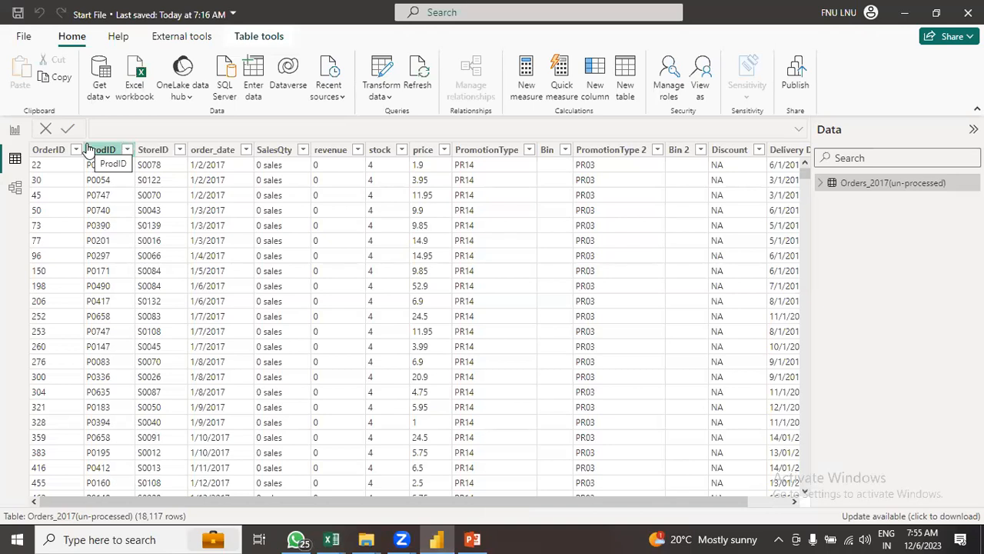
pyautogui.moveTo(438, 538)
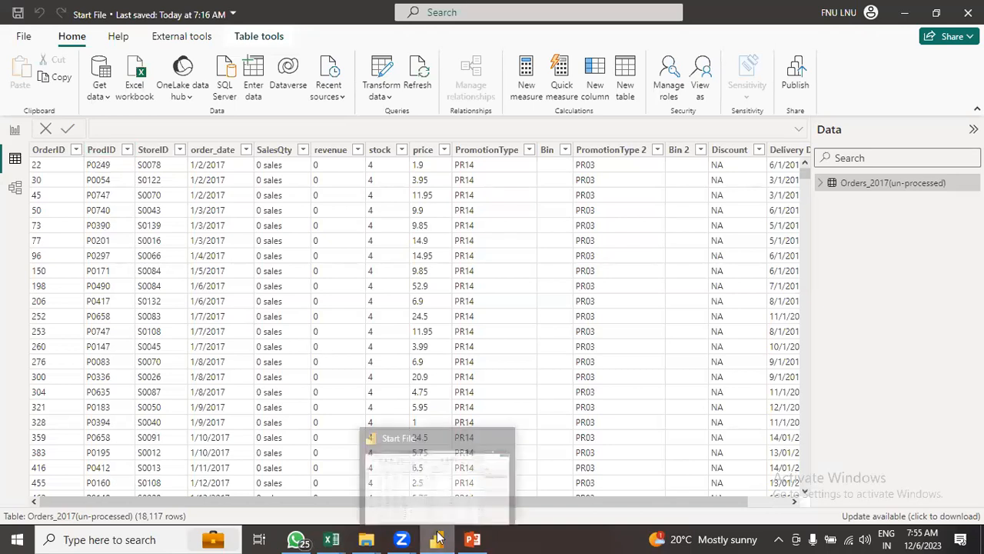
pyautogui.click(381, 71)
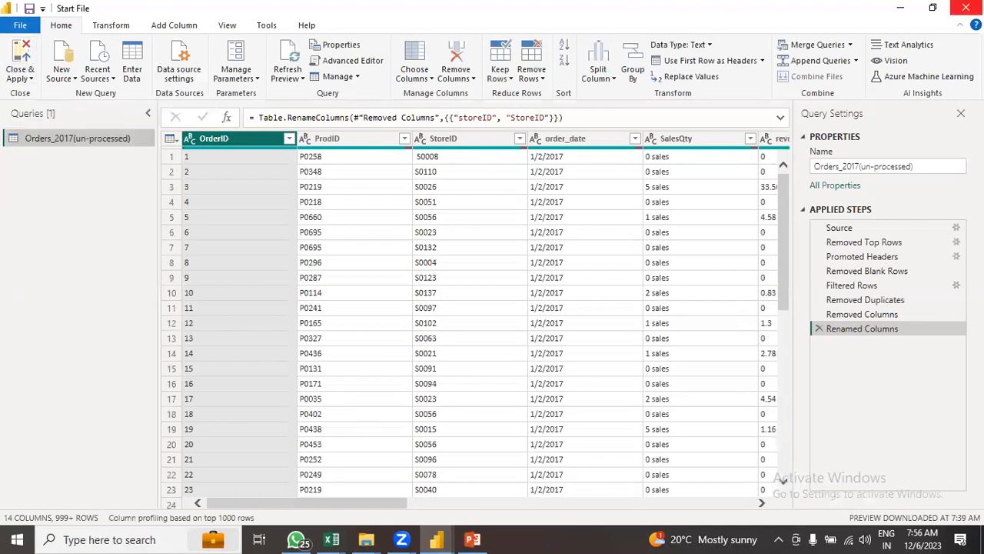
pyautogui.click(966, 8)
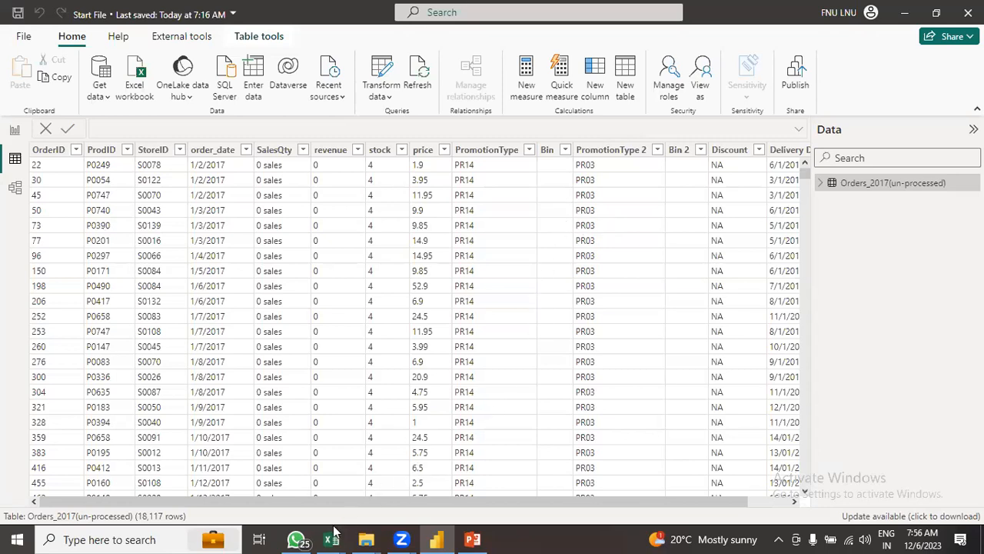
# Review the header rows and first records of the raw Orders_2017(un-processed) sheet in Excel, and go back to Power BI Desktop
pyautogui.moveTo(335, 537)
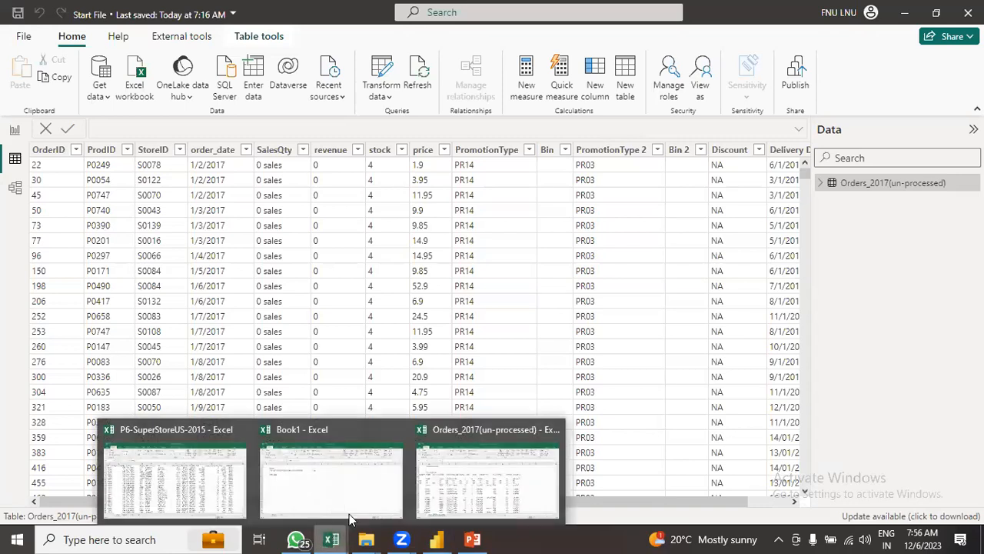
pyautogui.click(474, 489)
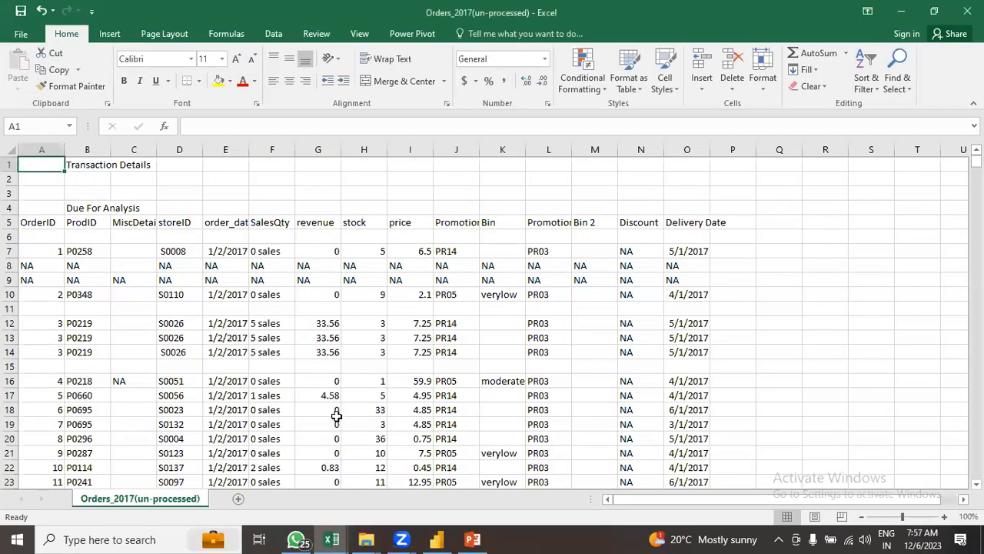
pyautogui.scroll(-18, 331, 408)
pyautogui.scroll(18, 329, 406)
pyautogui.click(117, 165)
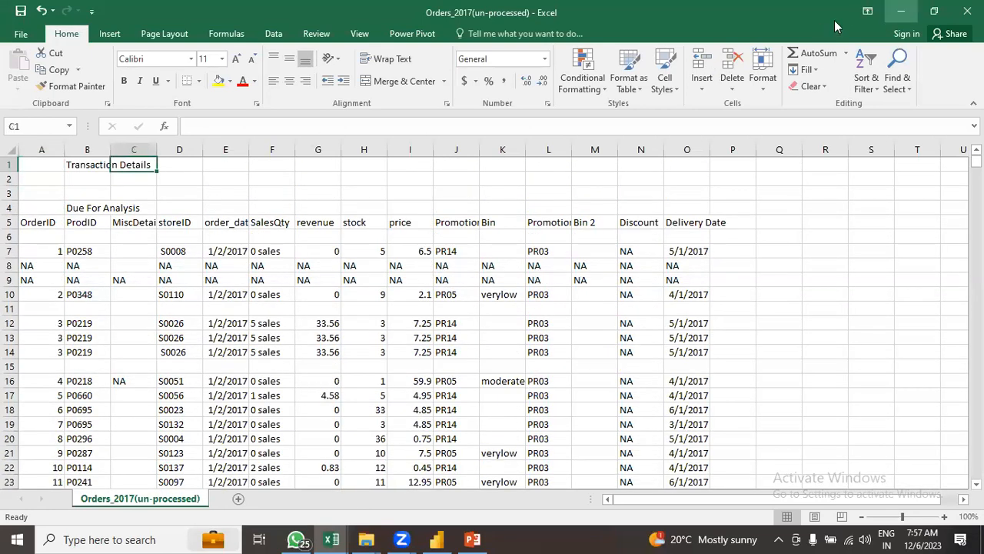
pyautogui.hotkey('alt', 'Tab')
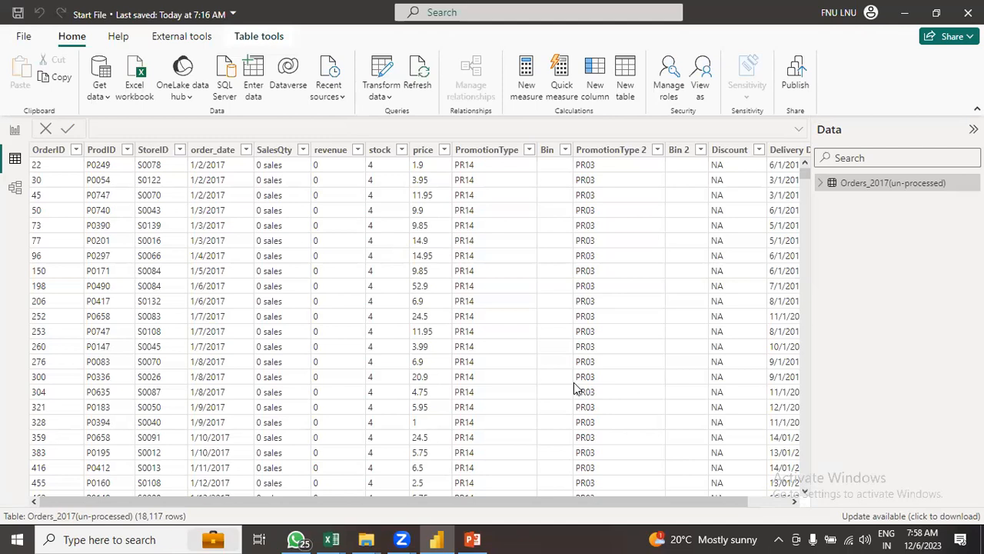
# Cut the Orders_2017(un-processed) file from the ETL Data folder and paste it into the parent Class 3 folder
pyautogui.moveTo(366, 539)
pyautogui.click(436, 503)
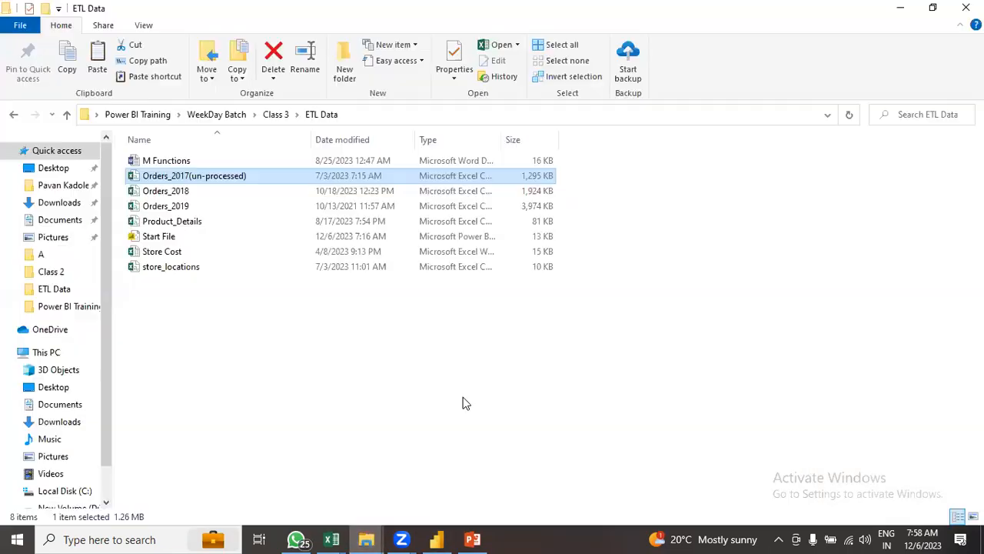
pyautogui.rightClick(184, 179)
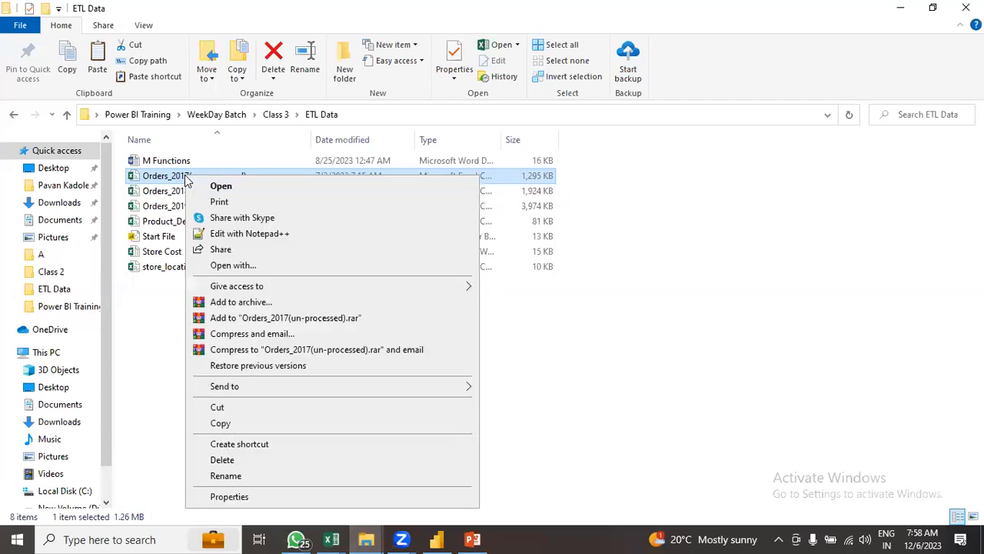
pyautogui.click(219, 408)
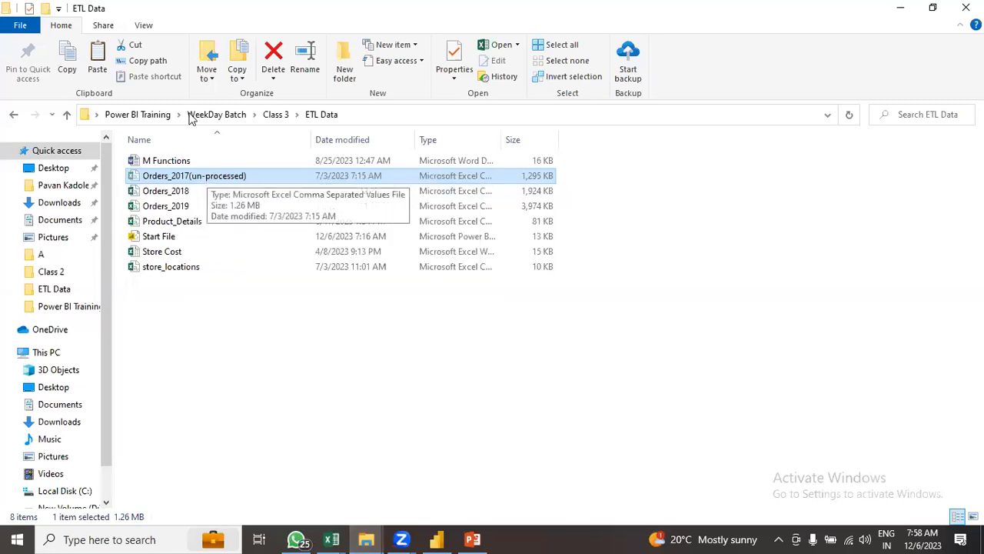
pyautogui.click(68, 114)
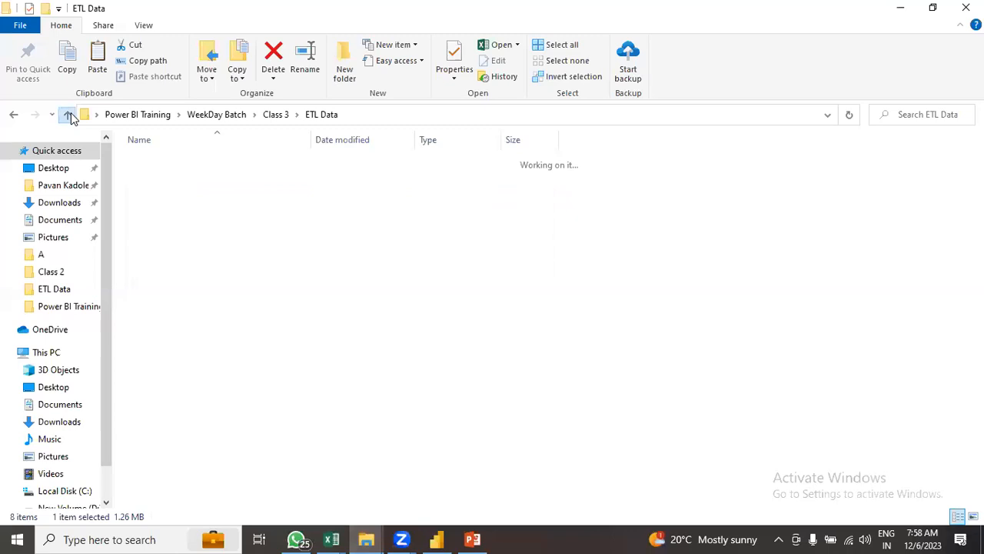
pyautogui.rightClick(208, 214)
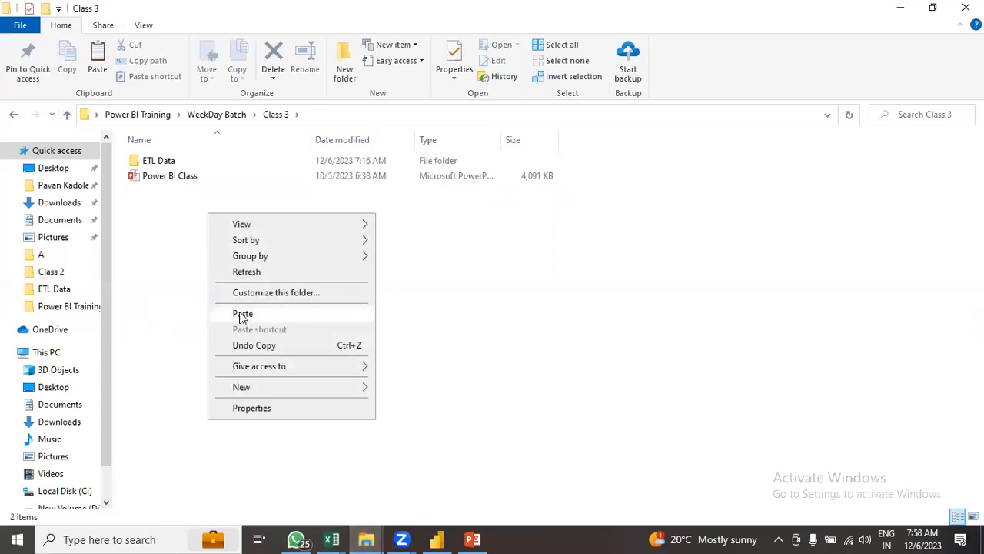
pyautogui.click(242, 315)
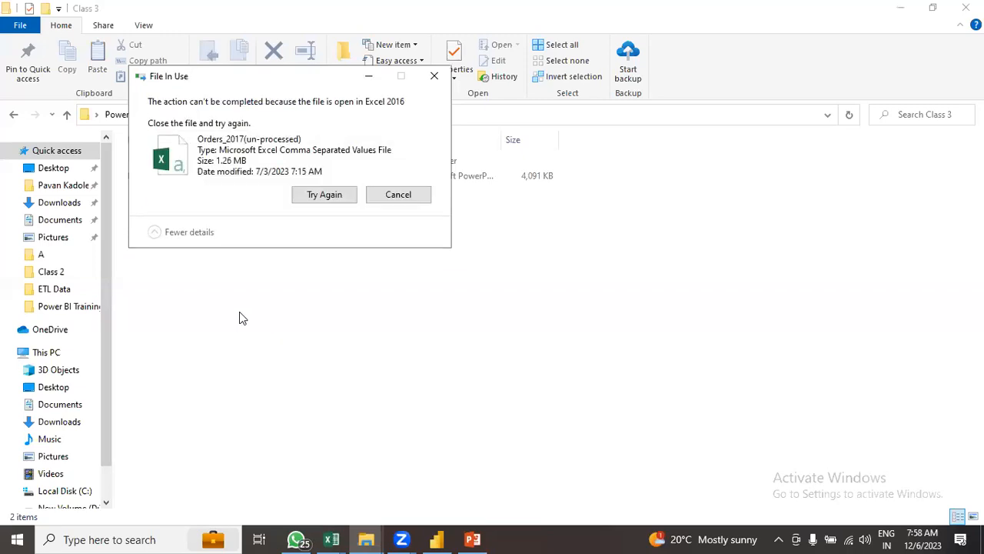
# Close the Orders_2017(un-processed) workbook in Excel and retry moving the file into the Class 3 folder
pyautogui.click(333, 538)
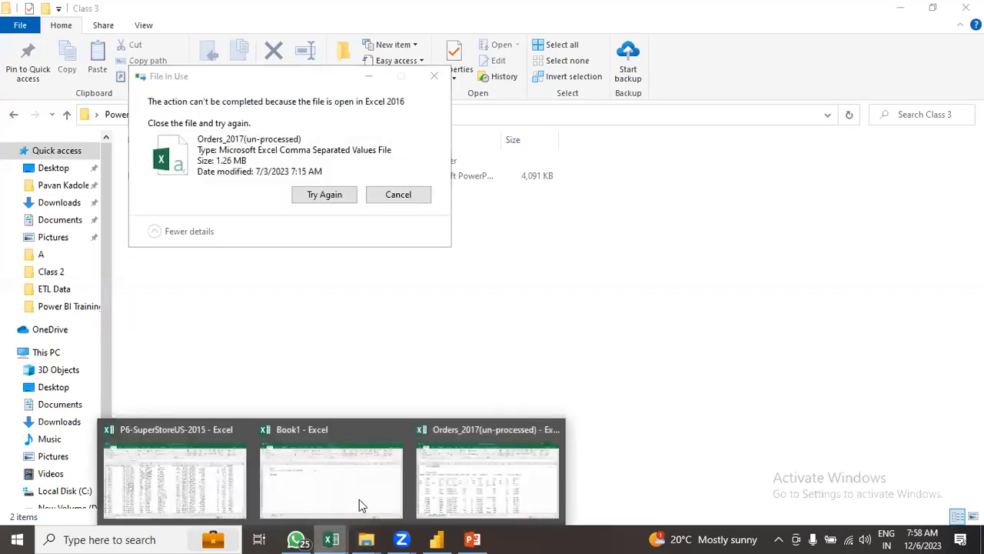
pyautogui.click(485, 473)
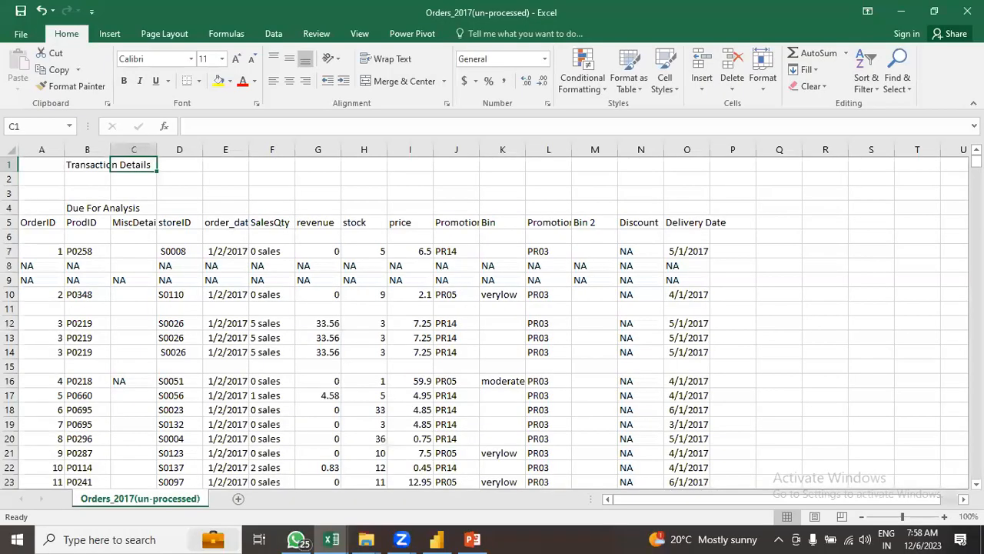
pyautogui.click(967, 10)
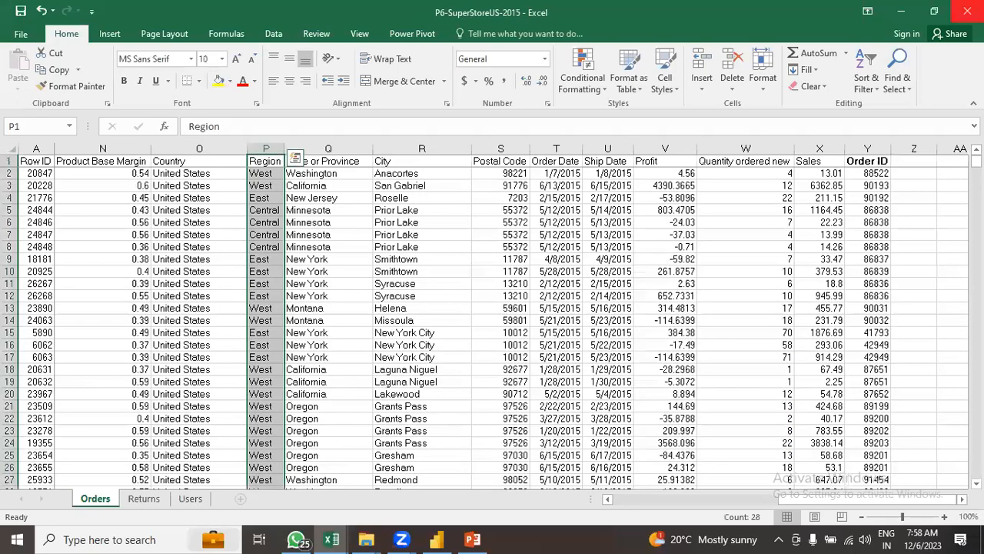
pyautogui.click(929, 16)
pyautogui.click(928, 17)
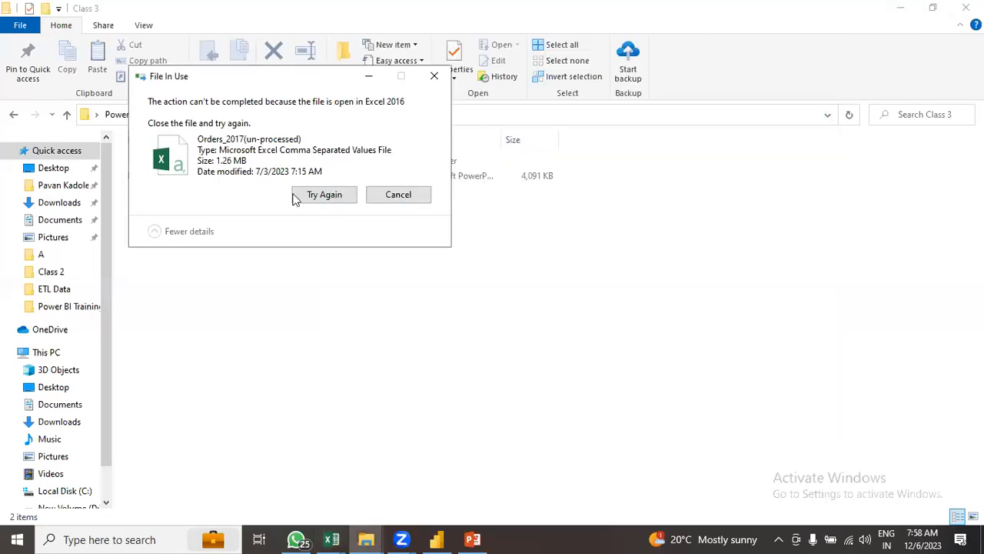
pyautogui.click(315, 201)
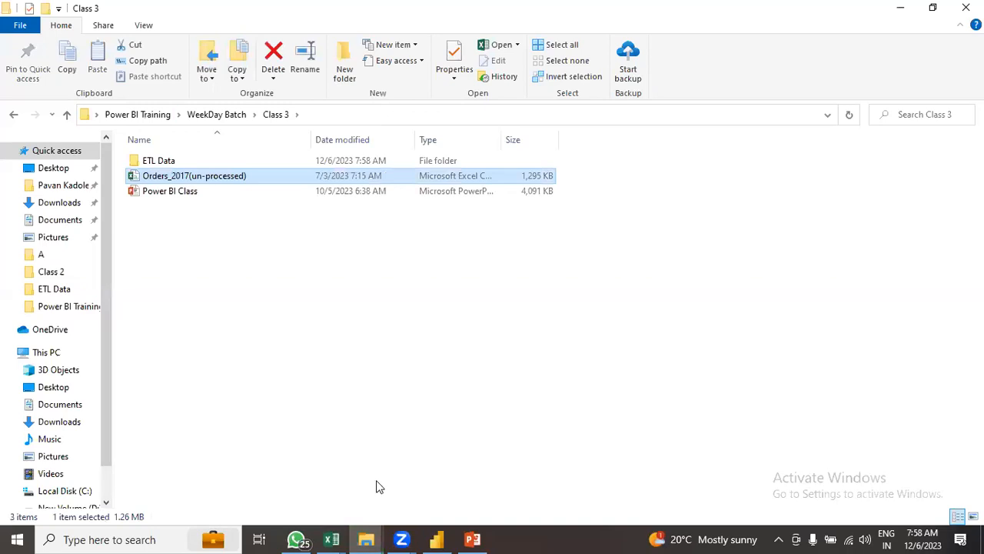
# Switch to Report view in Power BI Desktop and open the orders query in Power Query Editor to check its columns
pyautogui.click(436, 539)
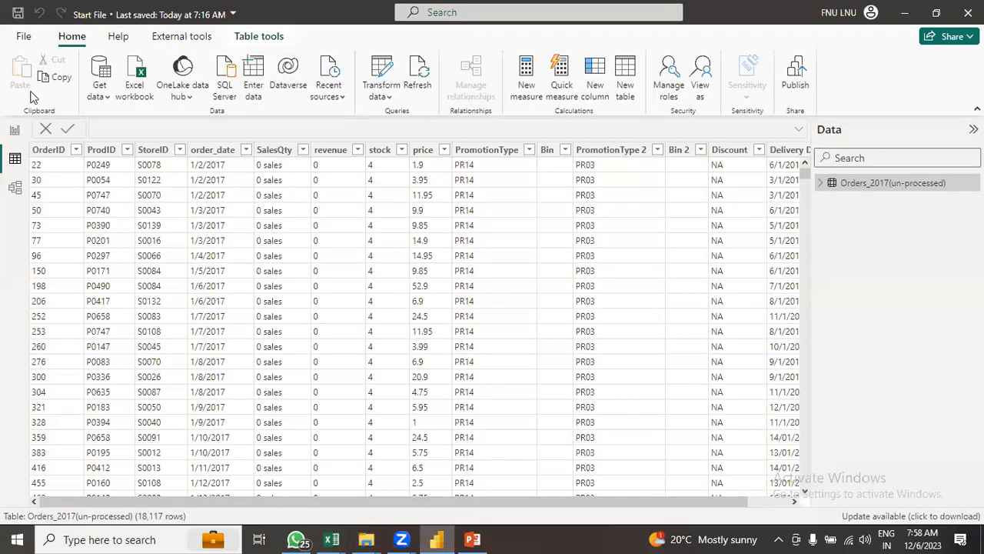
pyautogui.click(15, 130)
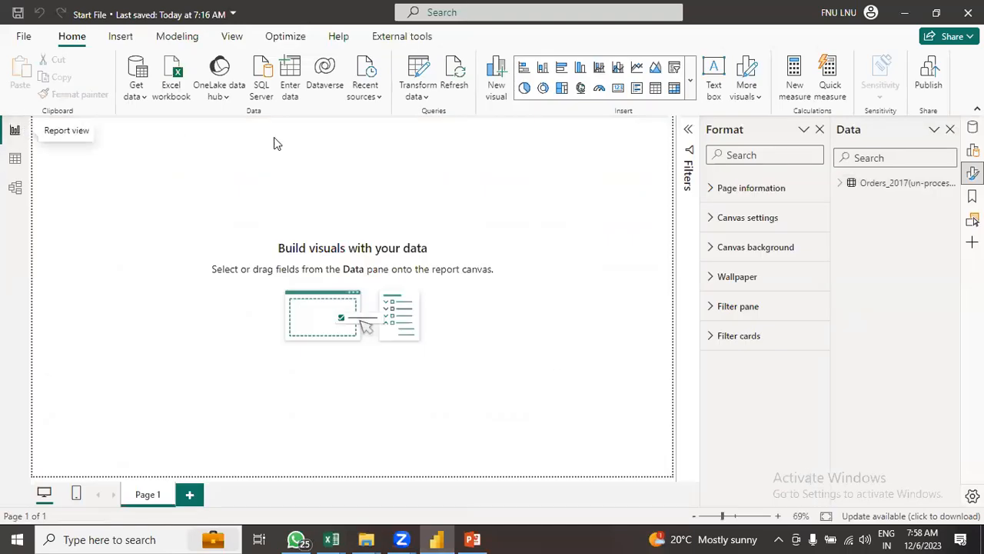
pyautogui.click(417, 70)
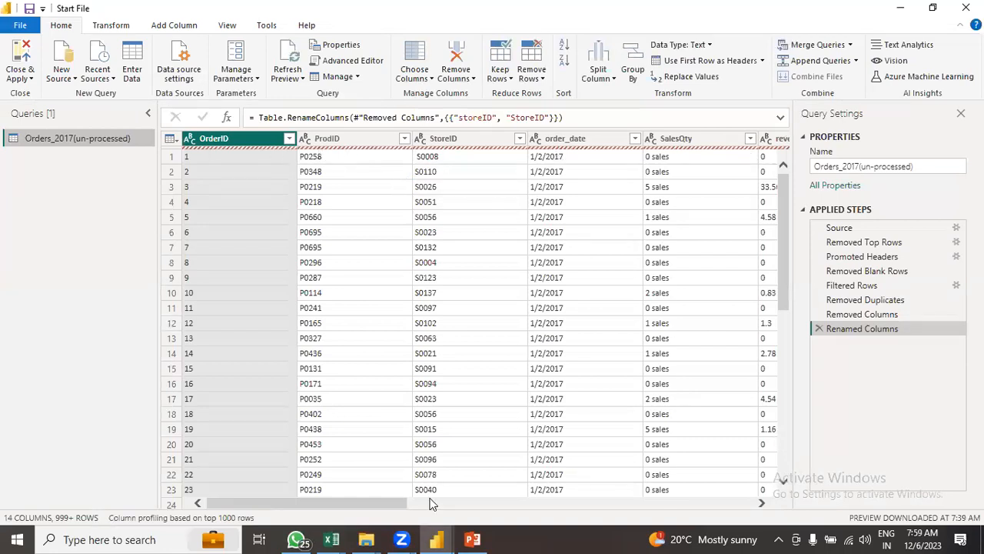
pyautogui.click(665, 504)
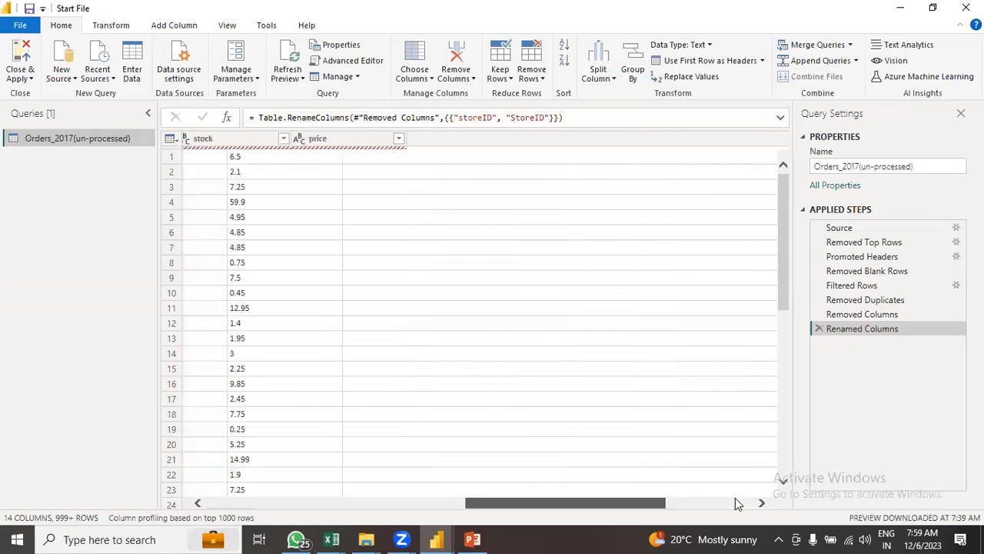
pyautogui.click(391, 500)
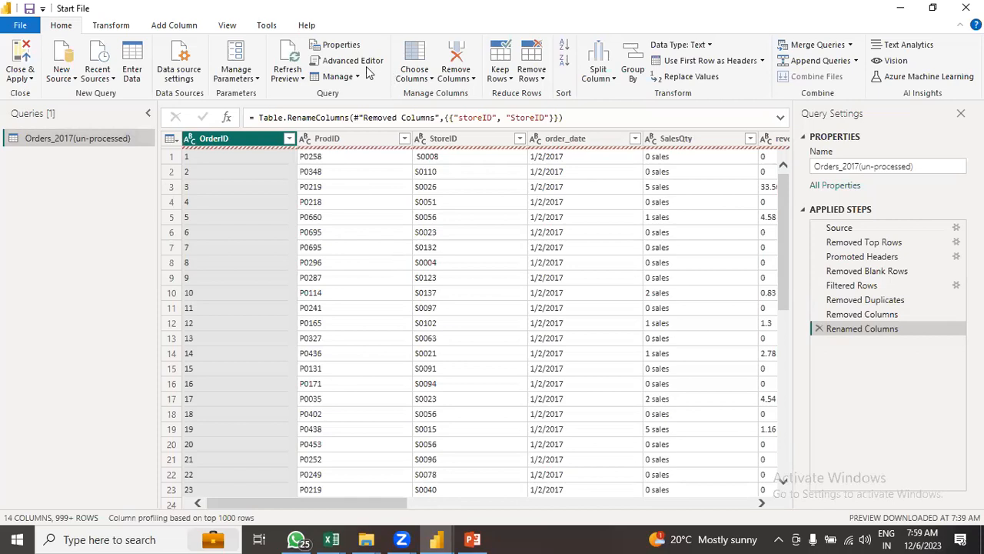
# Refresh the preview of the Orders_2017(un-processed) query and read the details of the data source error
pyautogui.click(289, 57)
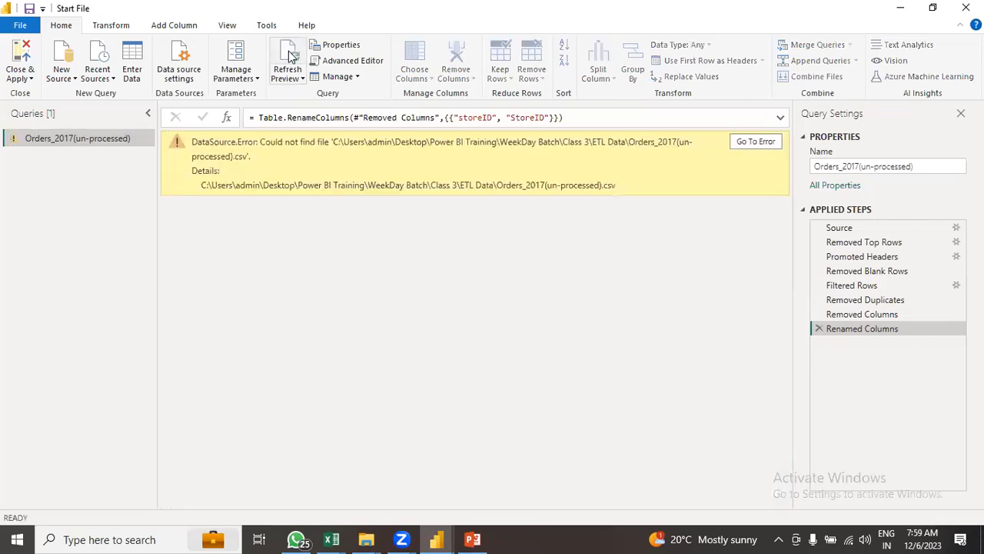
pyautogui.click(261, 146)
pyautogui.keyDown('shift'); pyautogui.click(675, 155); pyautogui.keyUp('shift')
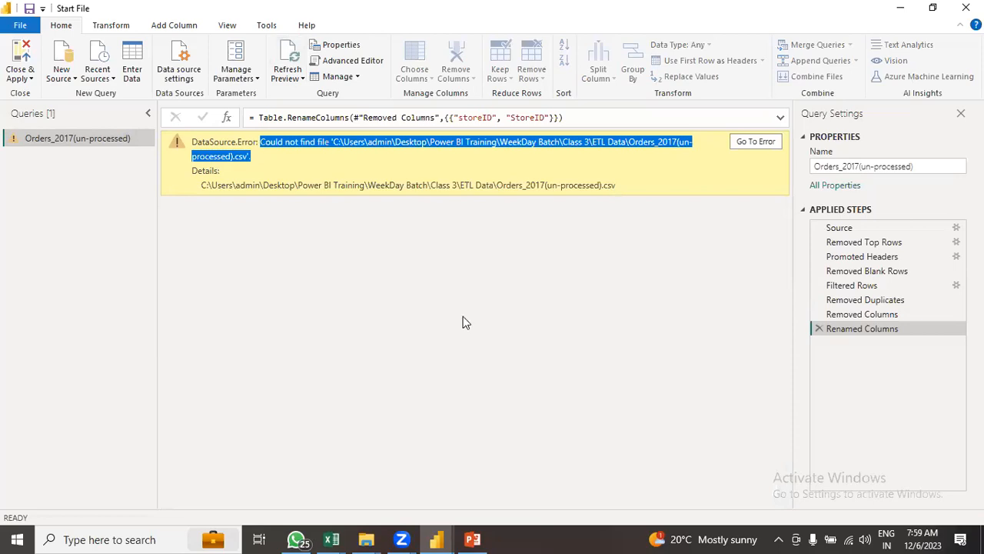
pyautogui.click(421, 287)
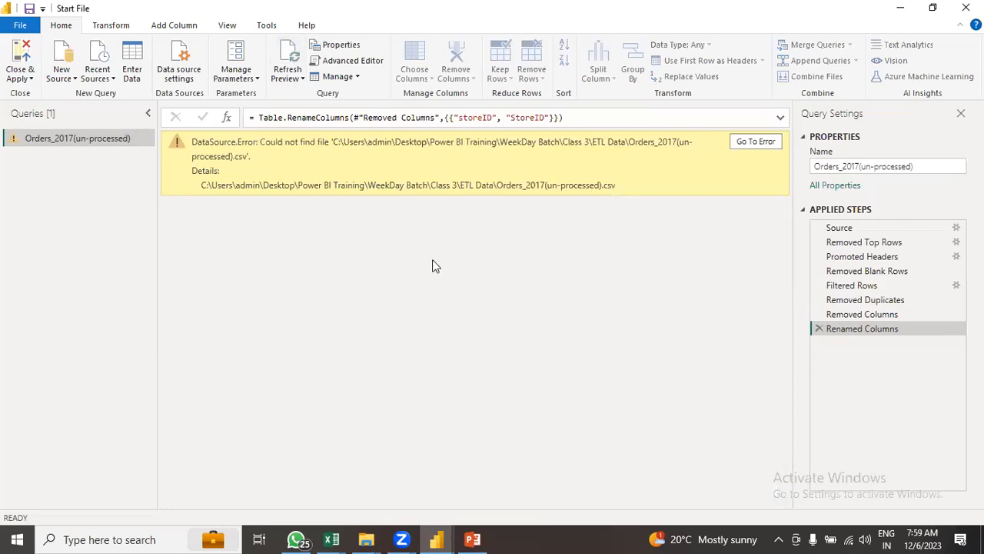
# Point the query's data source to Orders_2017(un-processed) in the Class 3 folder and refresh the preview
pyautogui.click(184, 70)
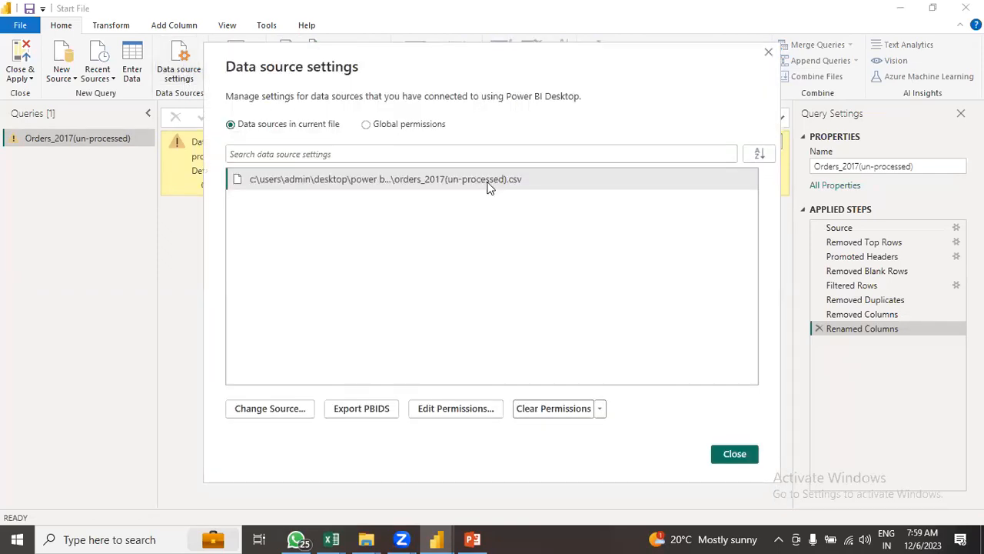
pyautogui.click(271, 409)
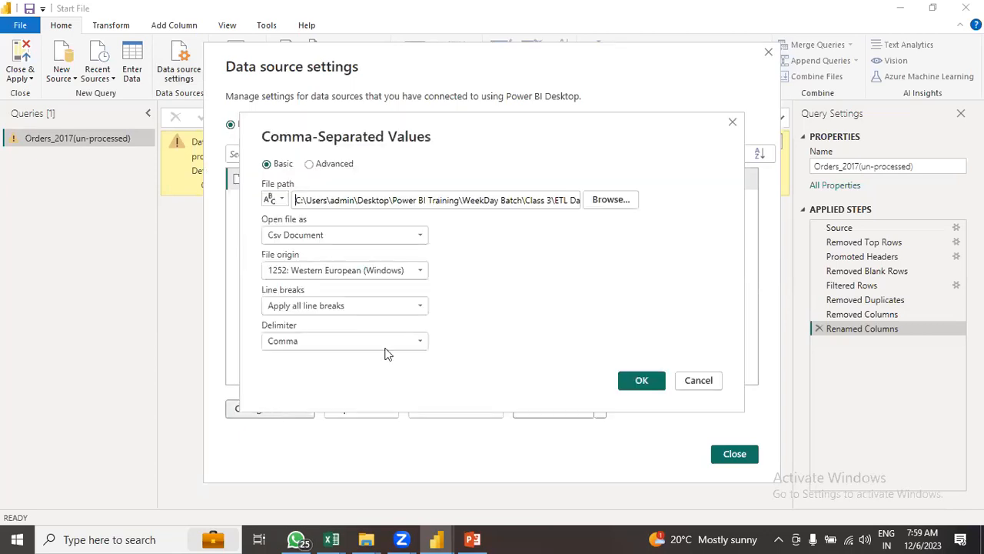
pyautogui.click(612, 200)
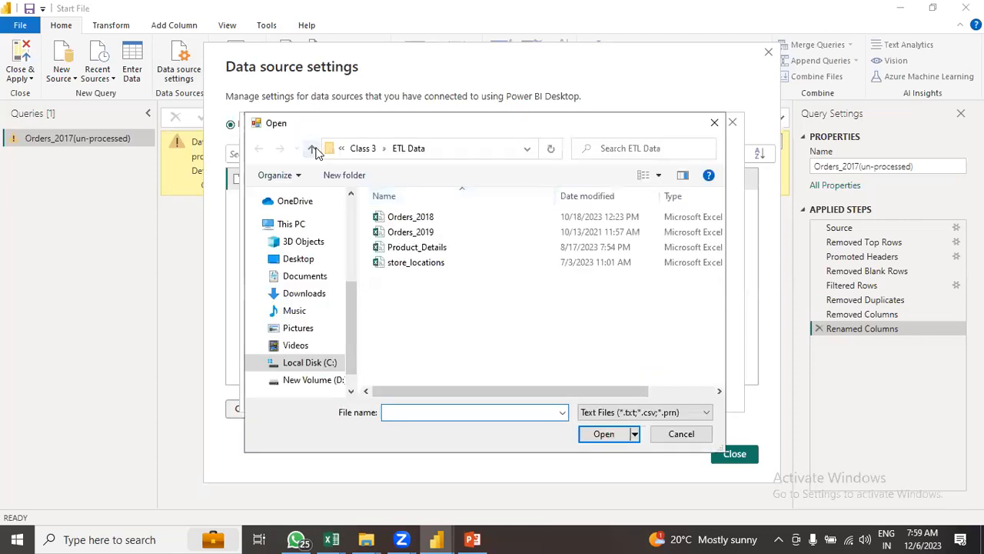
pyautogui.click(313, 149)
pyautogui.click(461, 233)
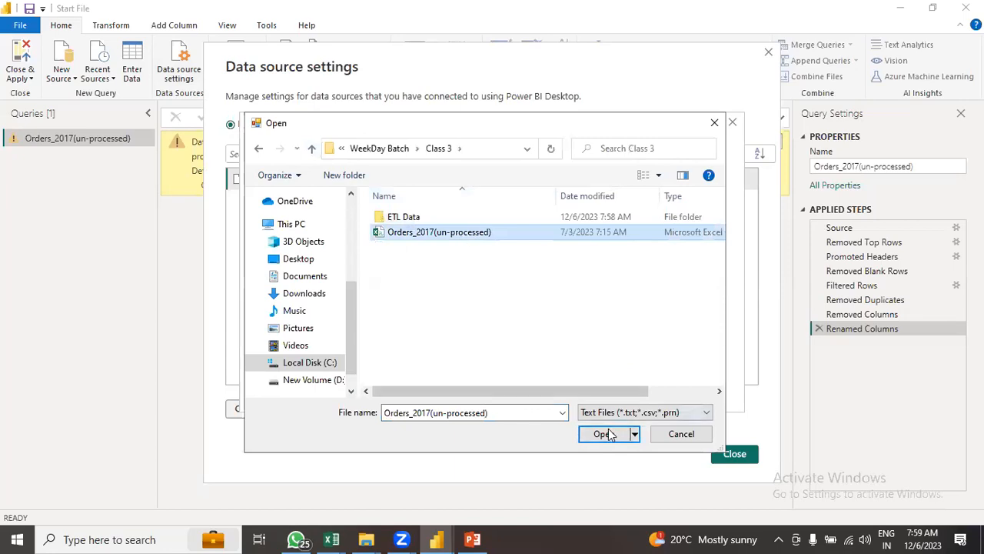
pyautogui.click(607, 433)
pyautogui.click(638, 380)
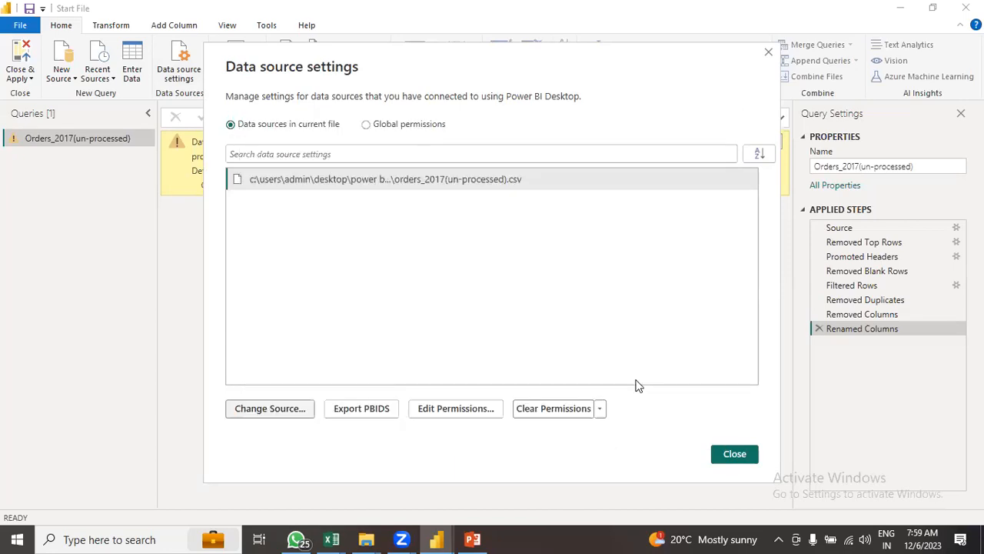
pyautogui.click(735, 455)
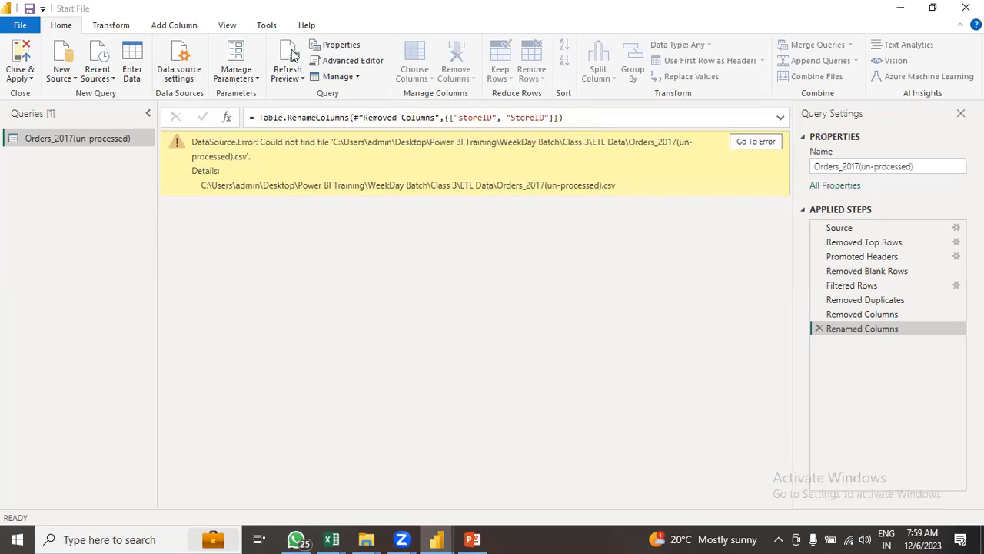
pyautogui.click(290, 56)
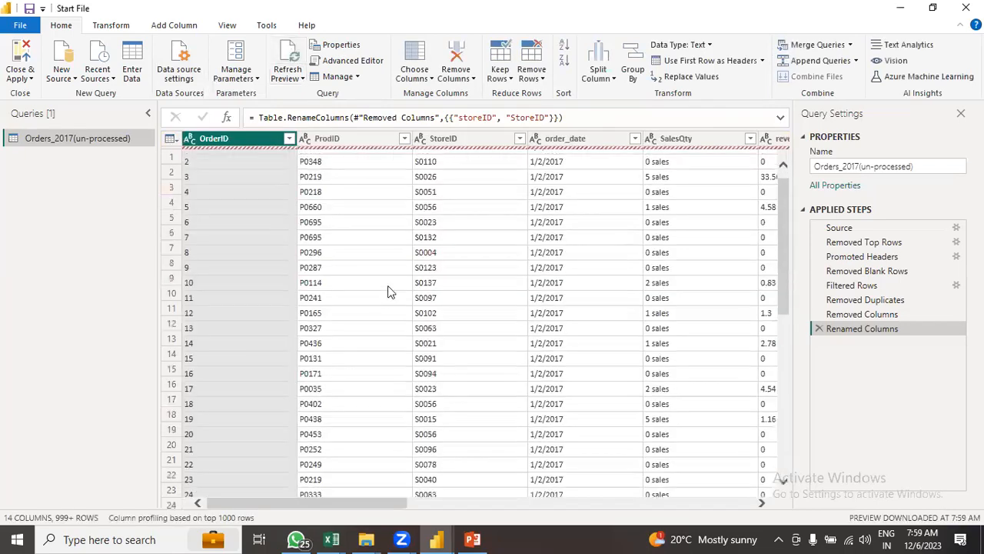
# Examine the rows and columns of the reloaded orders table, including the SalesQty, revenue, stock and price columns
pyautogui.scroll(-20, 388, 291)
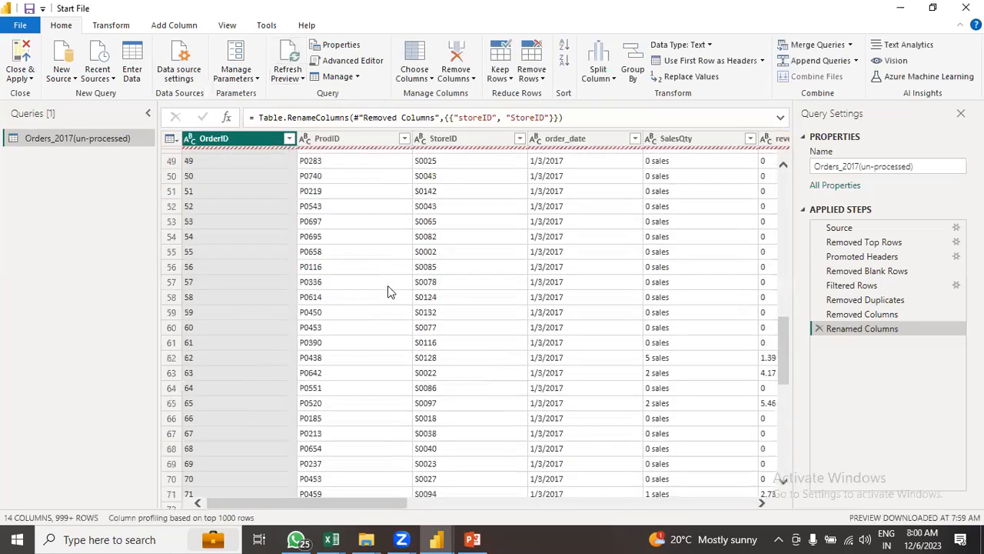
pyautogui.scroll(20, 387, 285)
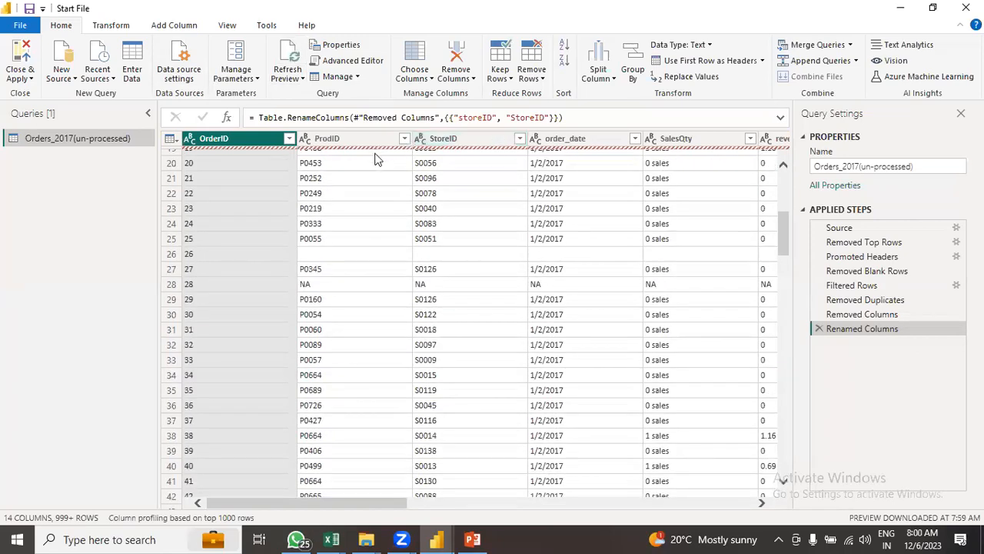
pyautogui.scroll(6, 378, 160)
pyautogui.moveTo(400, 503); pyautogui.dragTo(428, 296)
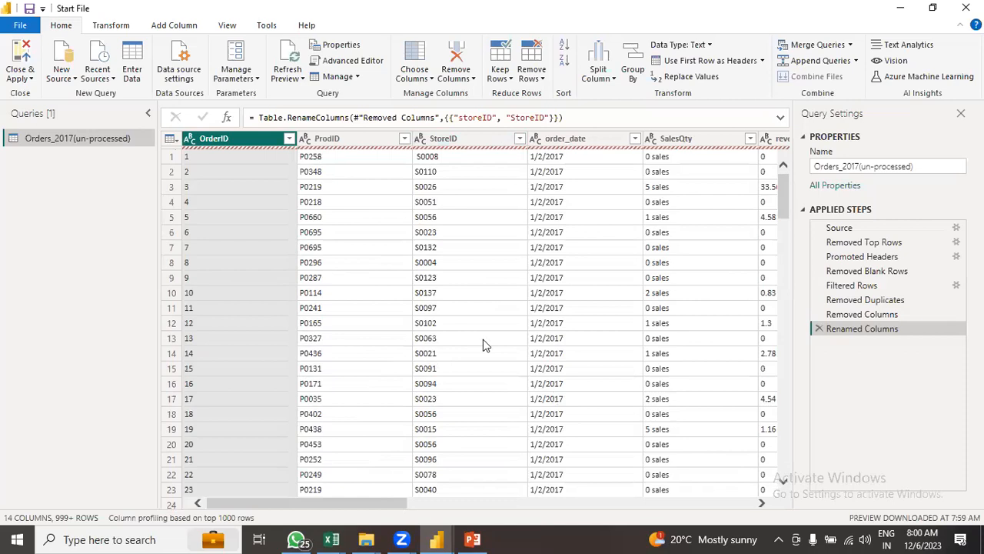
pyautogui.click(469, 505)
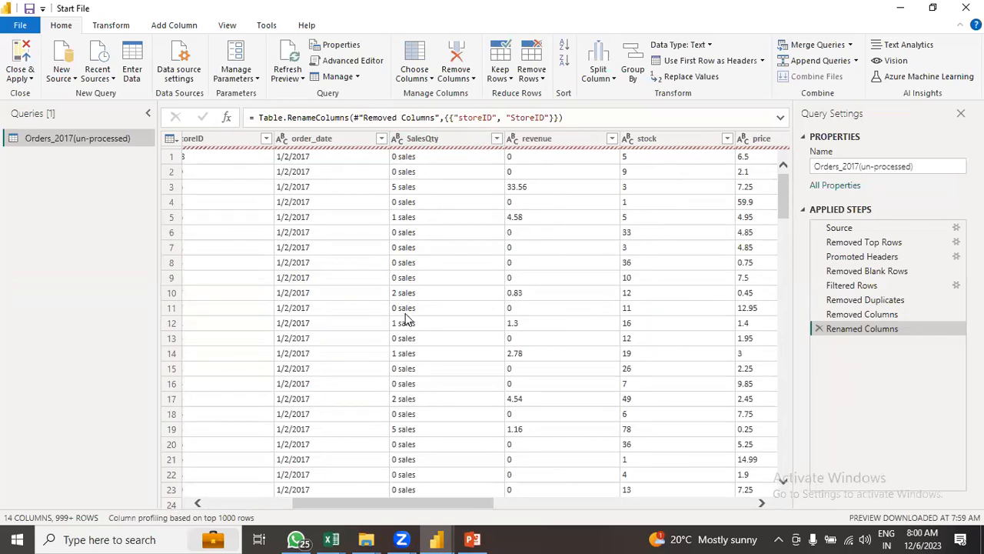
pyautogui.scroll(-3, 403, 377)
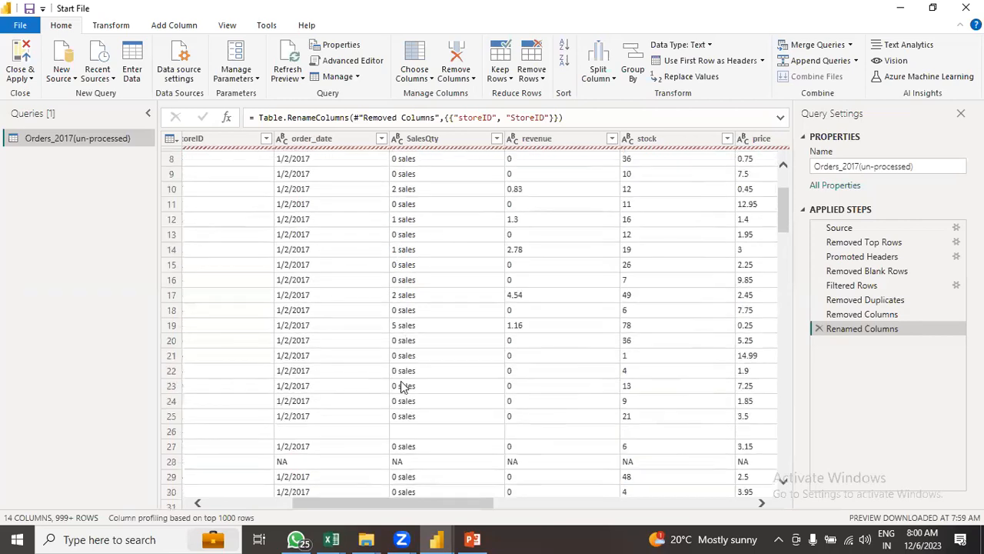
pyautogui.scroll(-6, 408, 415)
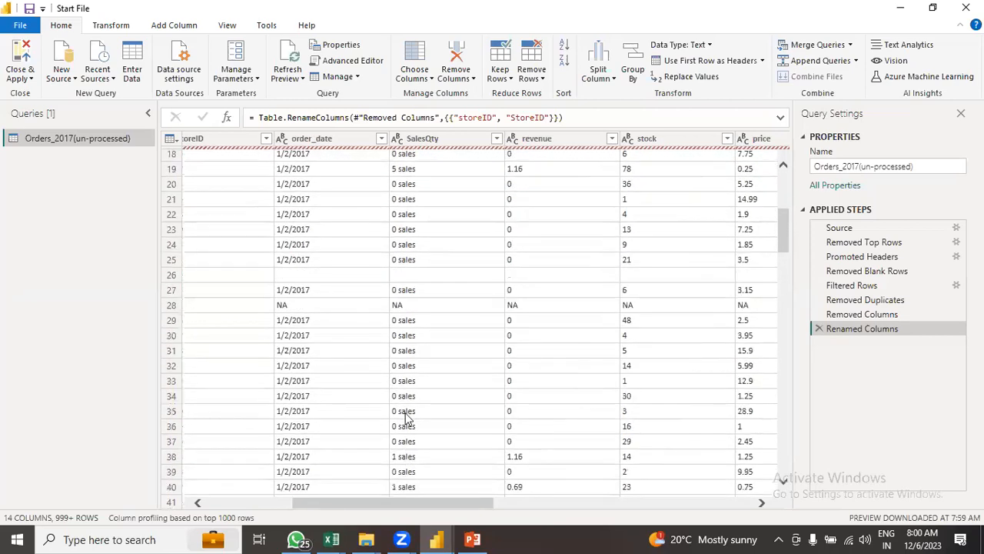
pyautogui.scroll(8, 407, 417)
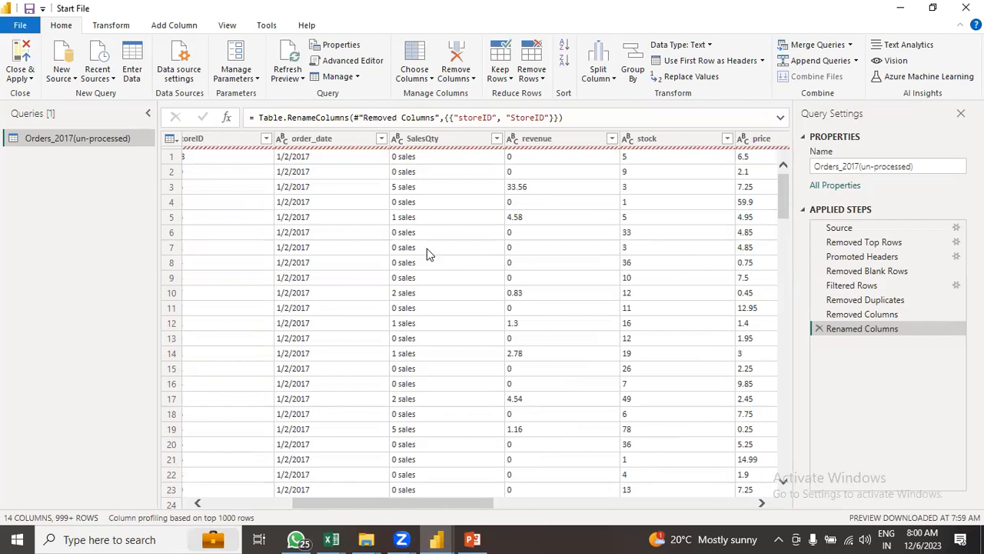
pyautogui.moveTo(450, 505); pyautogui.dragTo(415, 458)
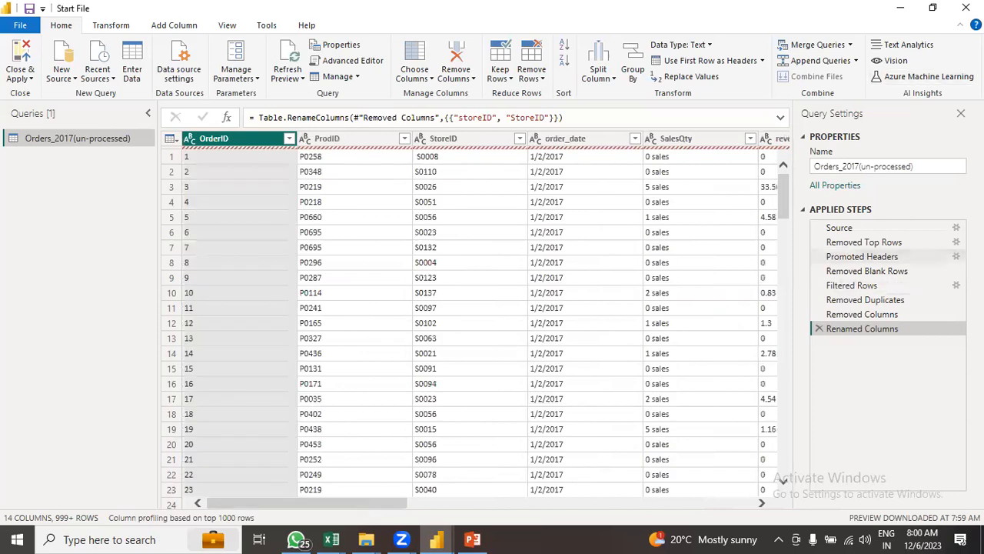
# Close Power Query Editor without applying the changes and discard the pending query changes in the report
pyautogui.click(966, 8)
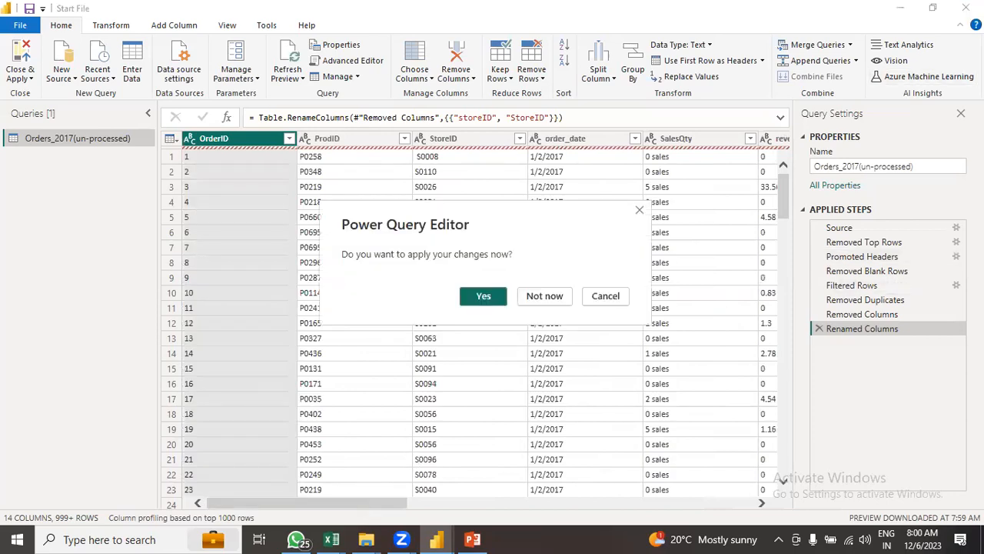
pyautogui.click(545, 296)
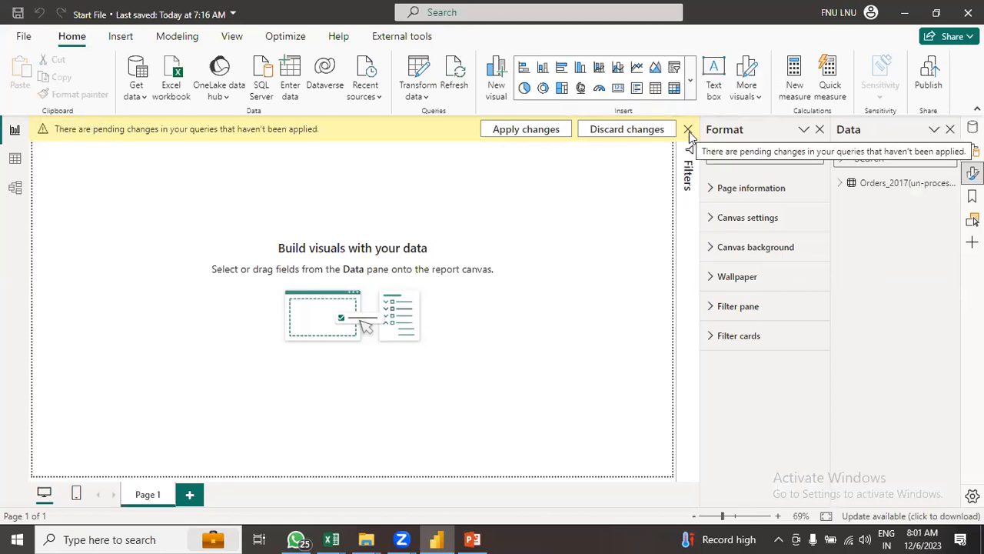
pyautogui.click(598, 129)
pyautogui.click(544, 324)
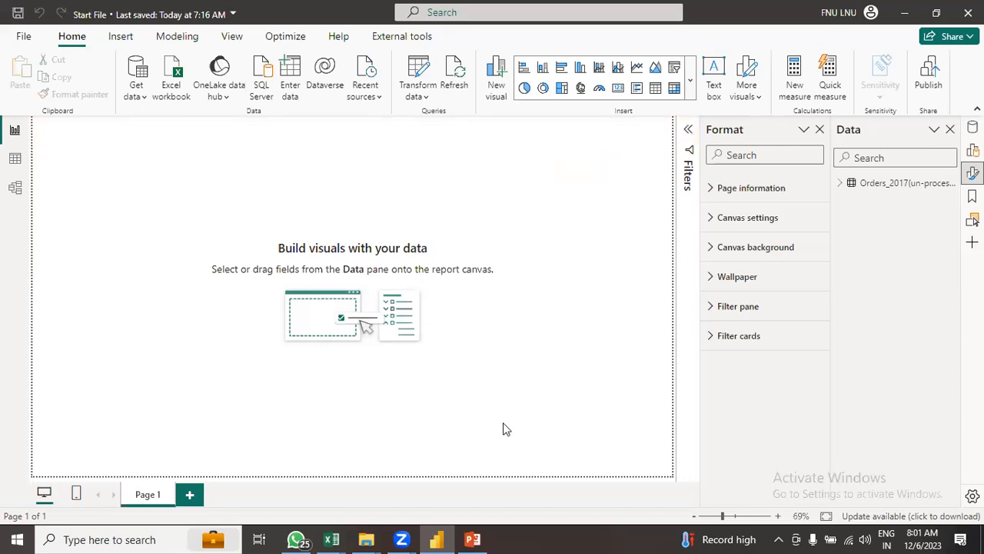
pyautogui.click(447, 538)
pyautogui.click(447, 539)
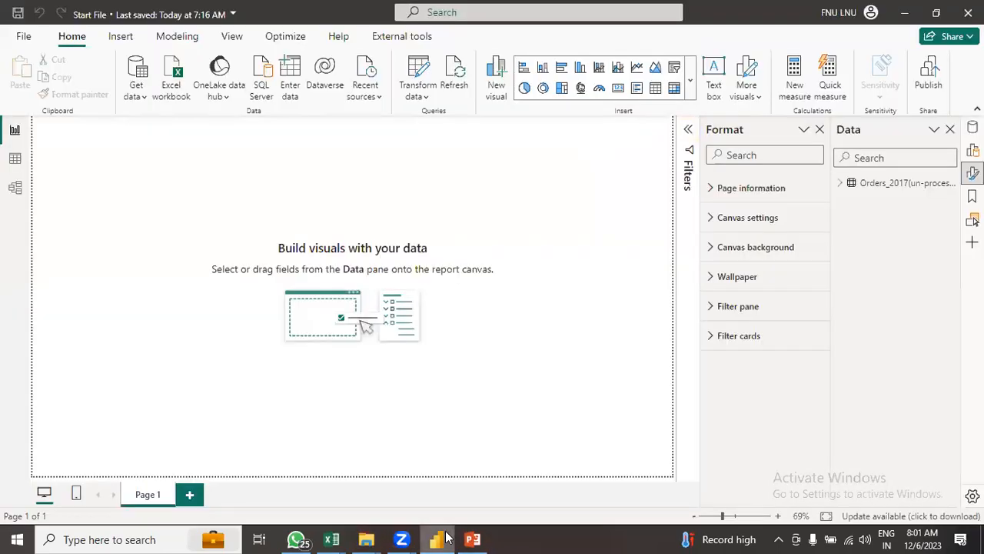